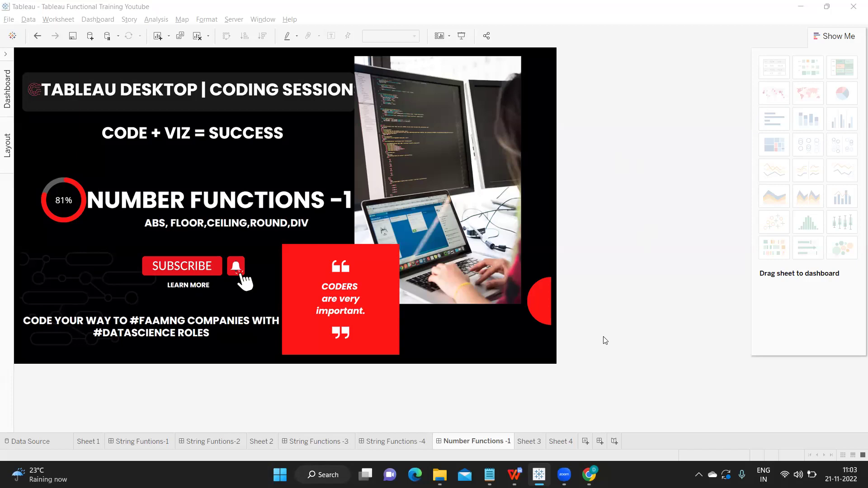
- Open the Sheet 3 worksheet and expand its collapsed data pane
left_click(529, 441)
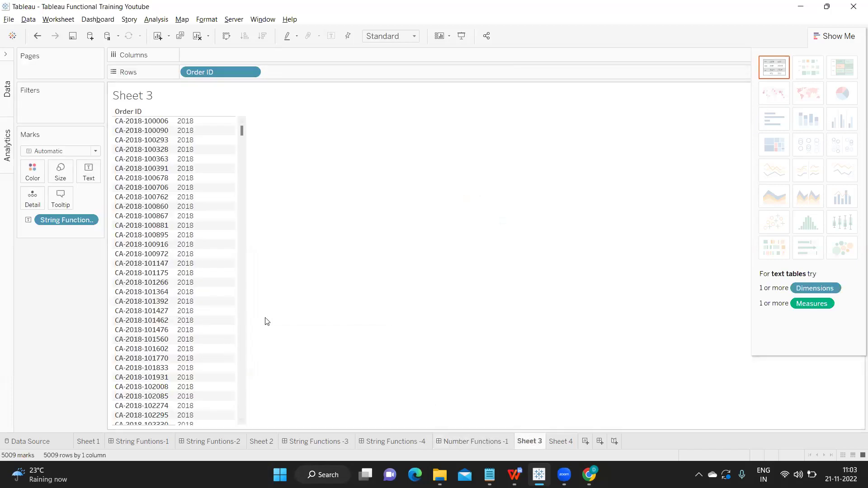
left_click(6, 56)
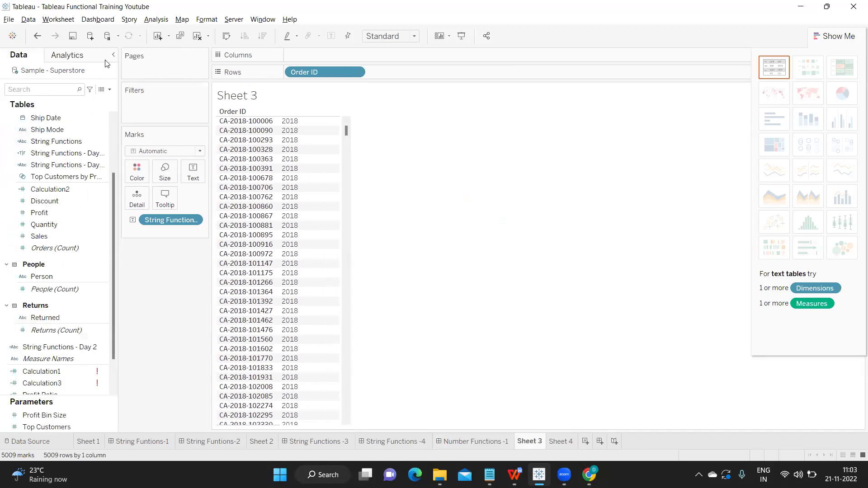
left_click(109, 89)
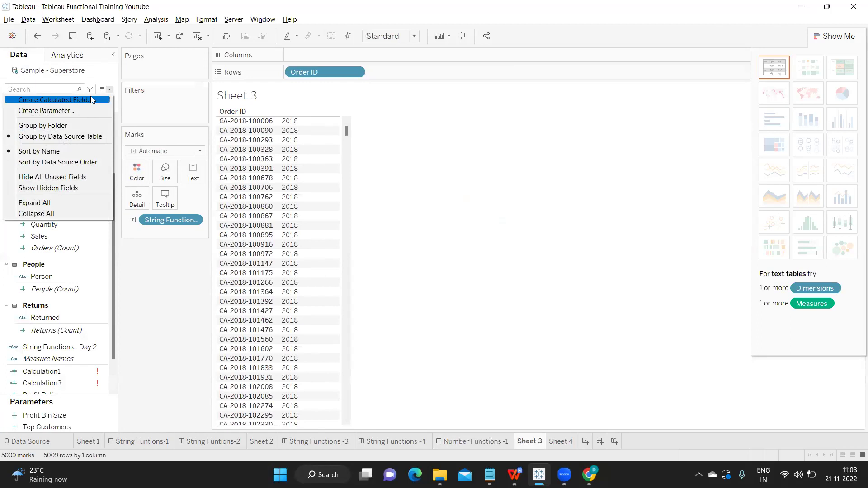
left_click(91, 98)
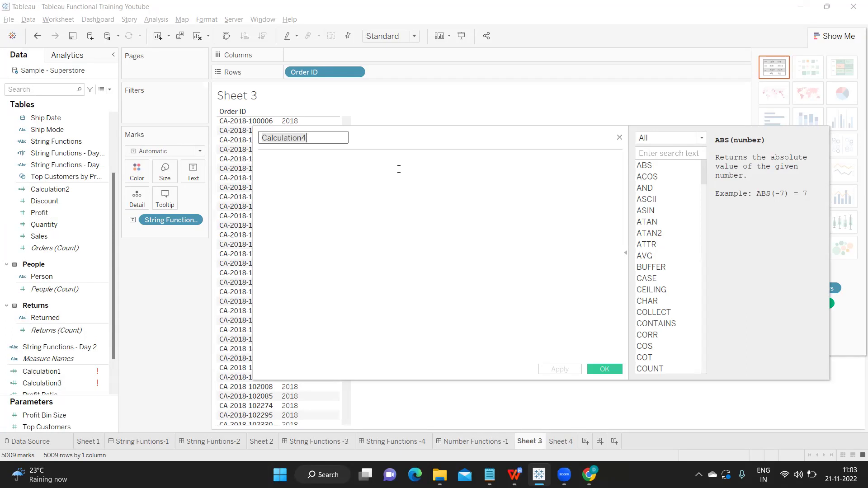
left_click(619, 137)
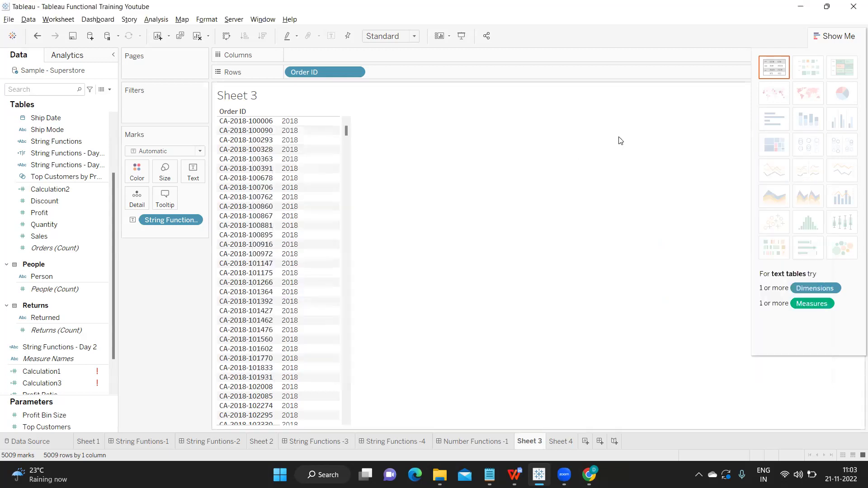
scroll(34, 171, "up", 3)
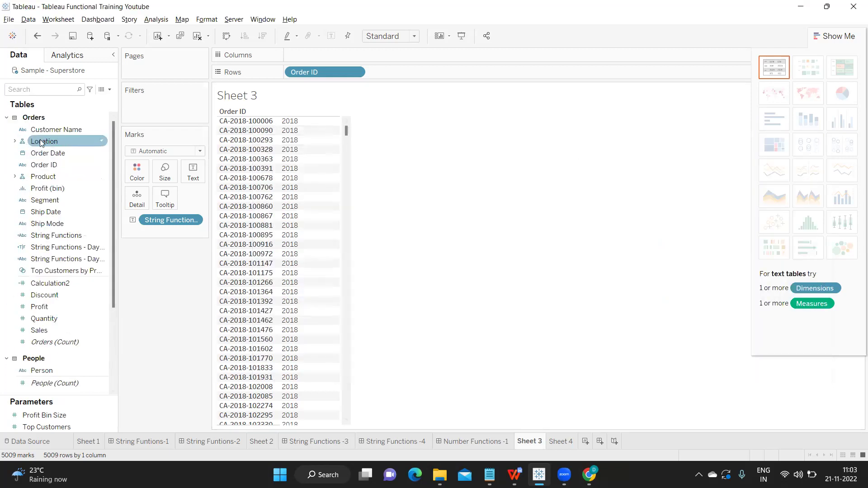
left_click(77, 130)
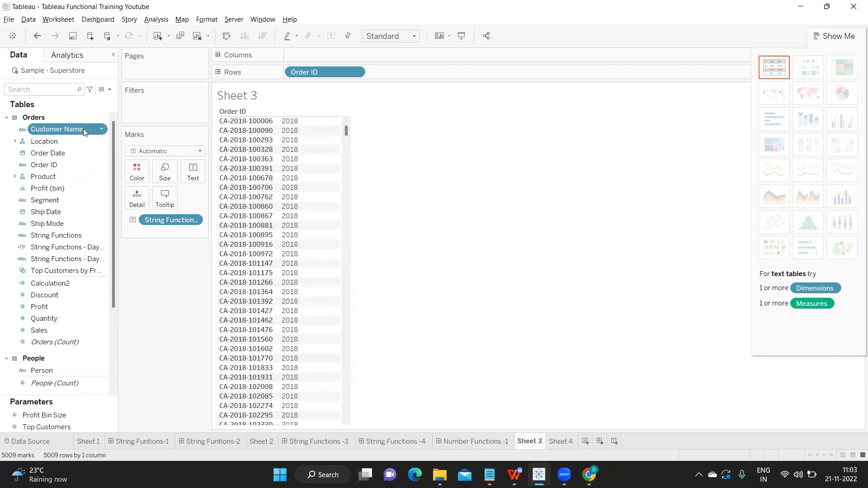
left_click(103, 130)
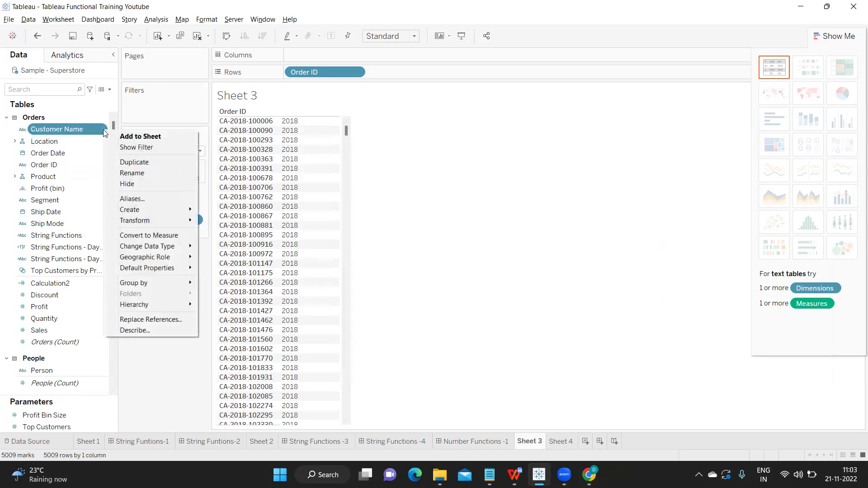
mouse_move(135, 210)
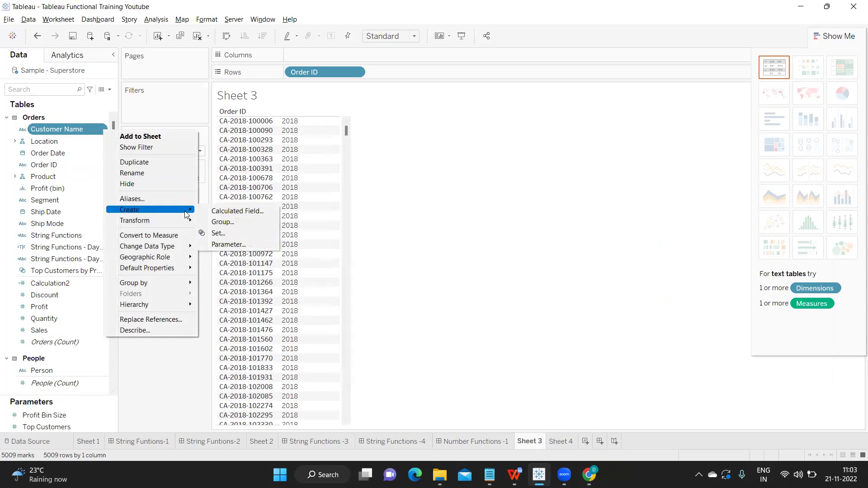
left_click(232, 215)
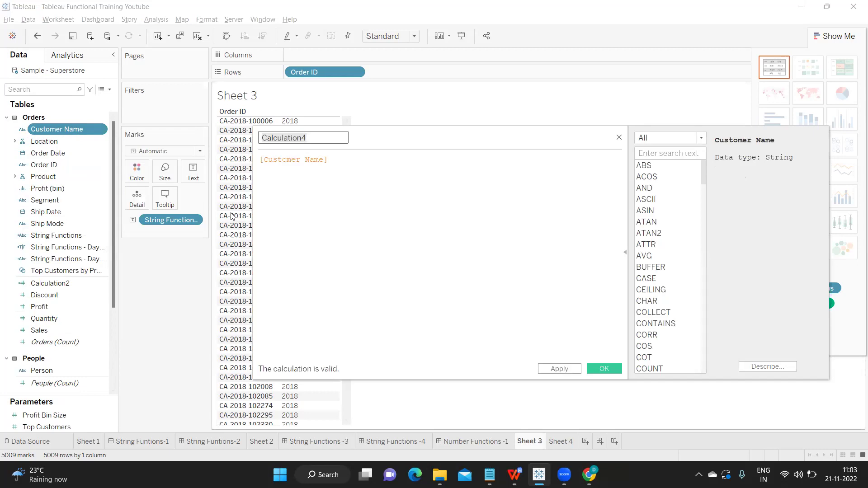
left_click(434, 190)
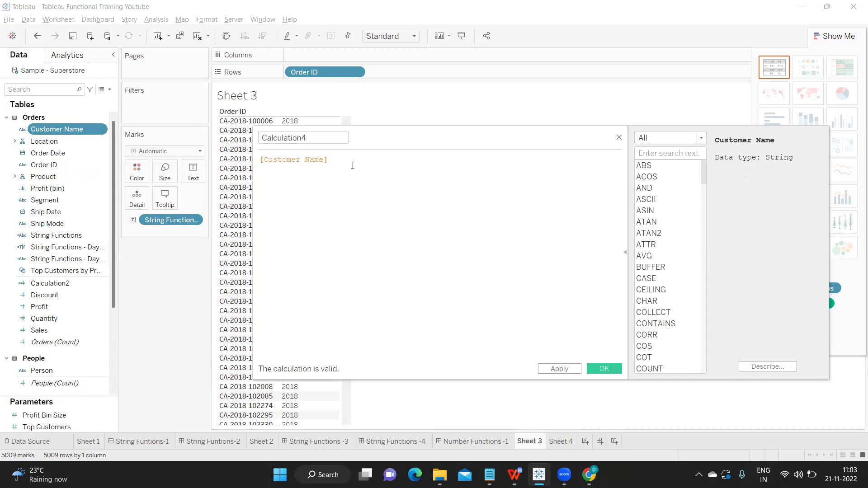
left_click_drag(352, 163, 252, 149)
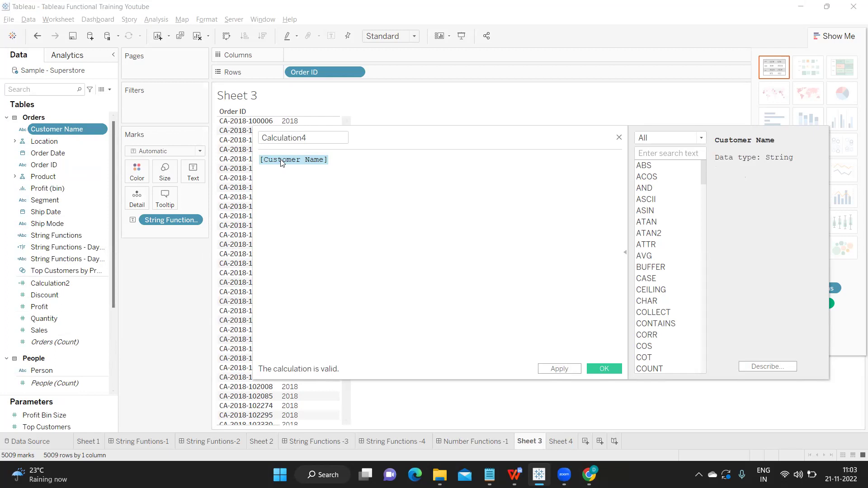
left_click(329, 157)
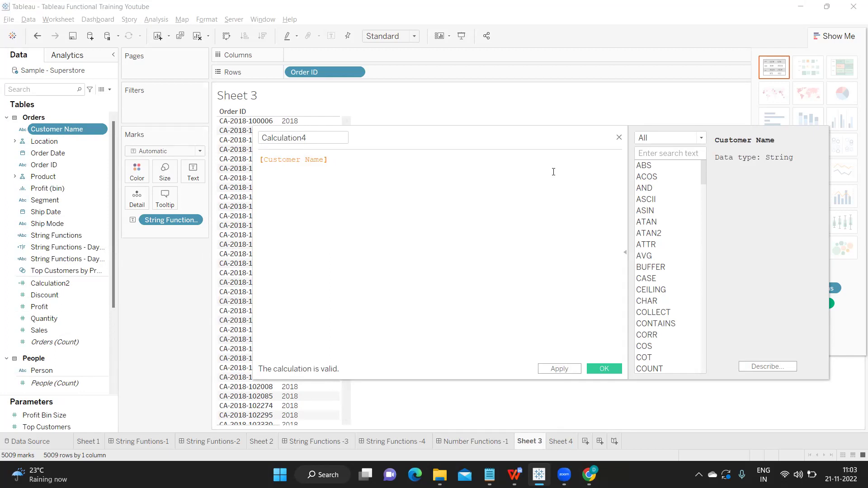
left_click(619, 137)
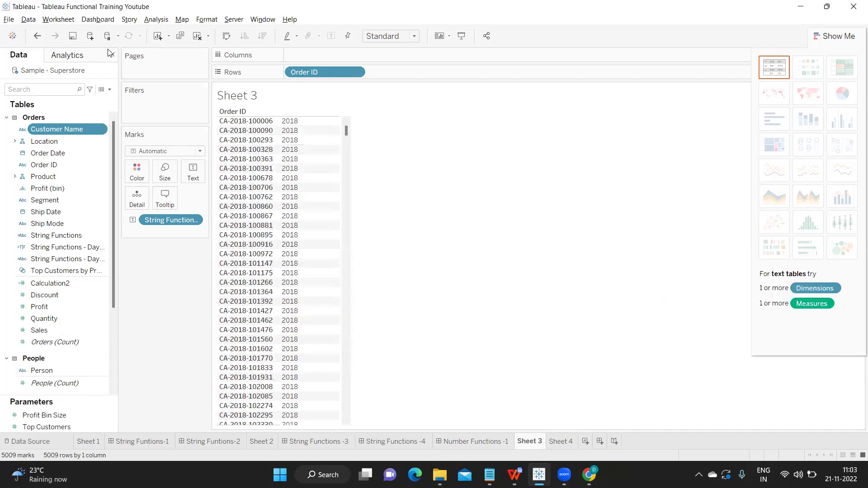
left_click(155, 20)
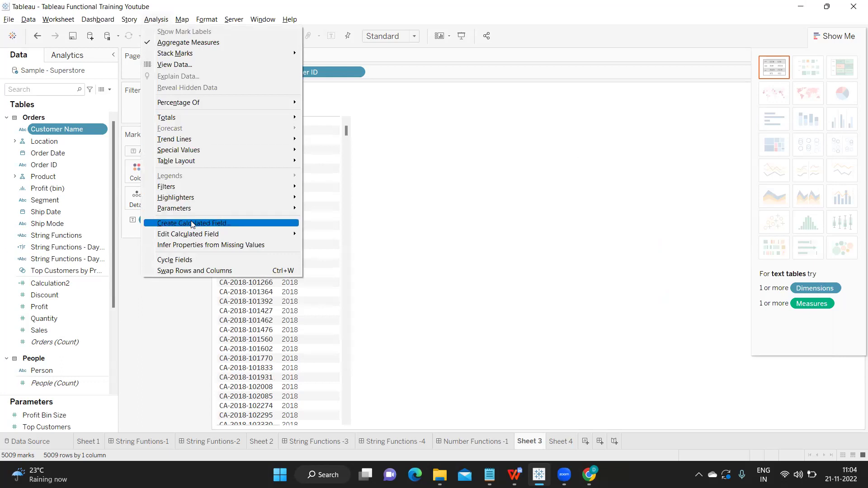
left_click(175, 227)
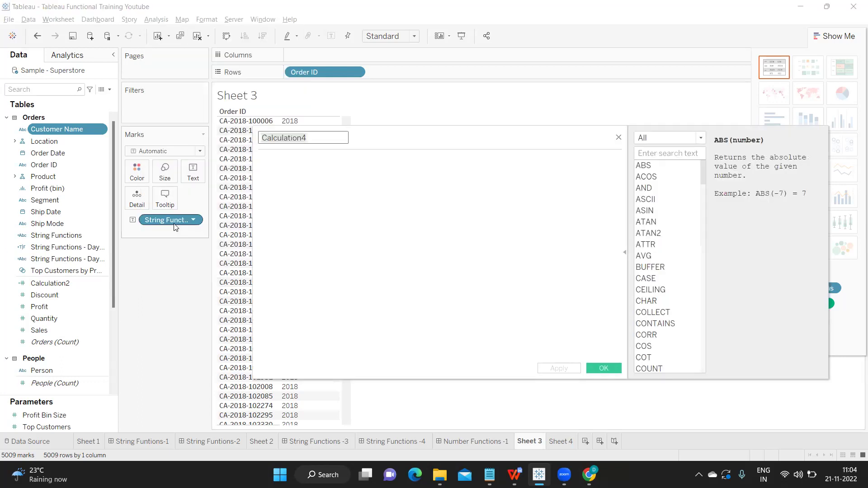
left_click(618, 137)
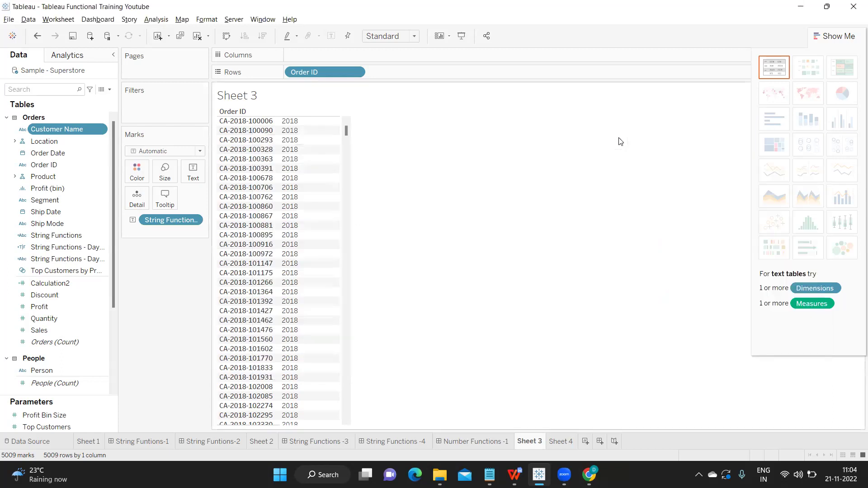
left_click(110, 90)
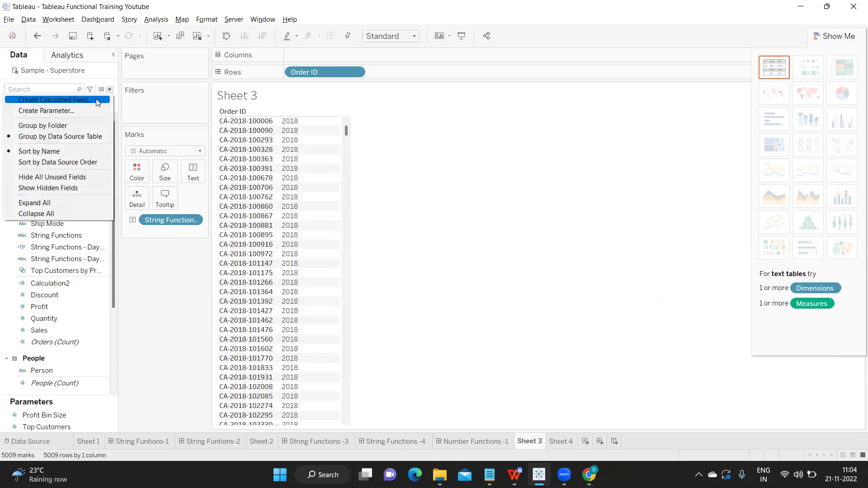
left_click(95, 99)
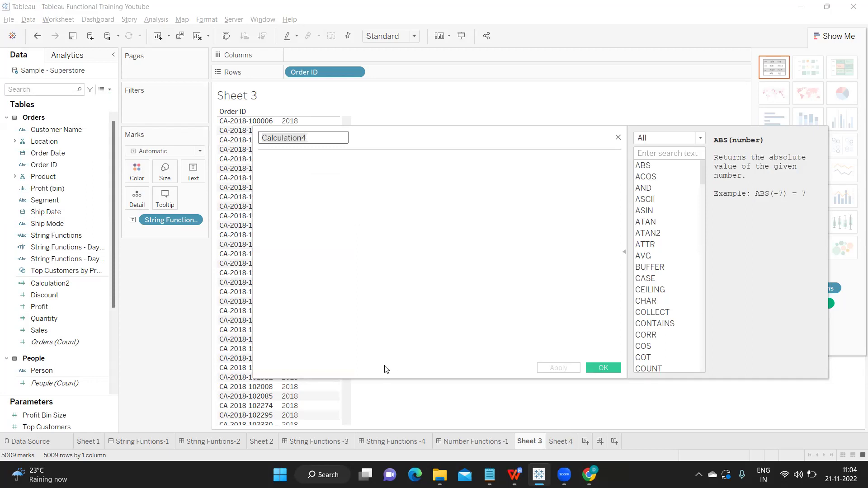
left_click(618, 138)
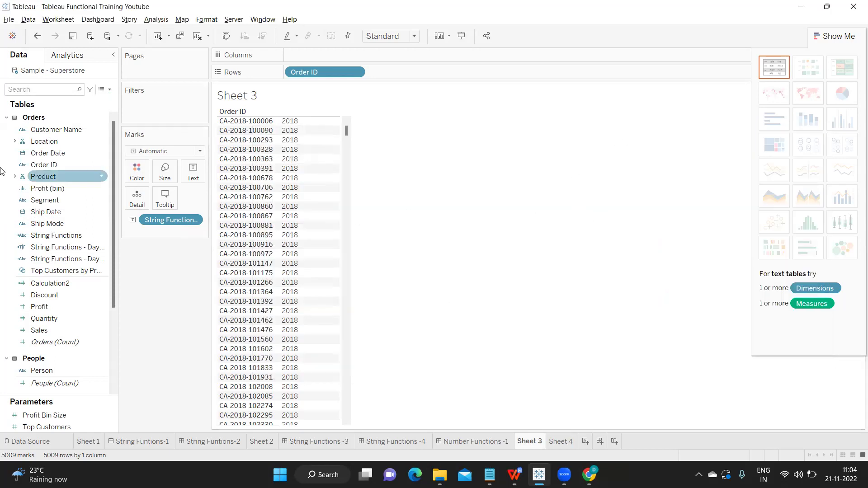
- Create a new calculated field named "Number Functions Day -1"
left_click(110, 89)
left_click(88, 96)
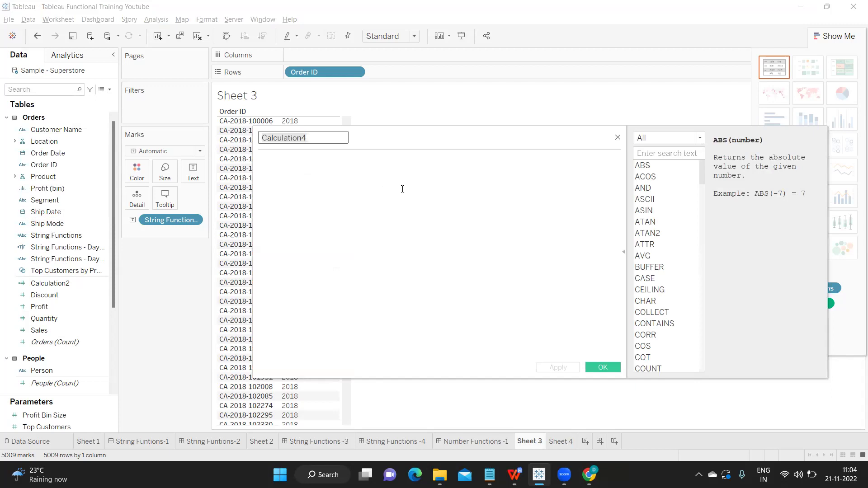
type("Numbe")
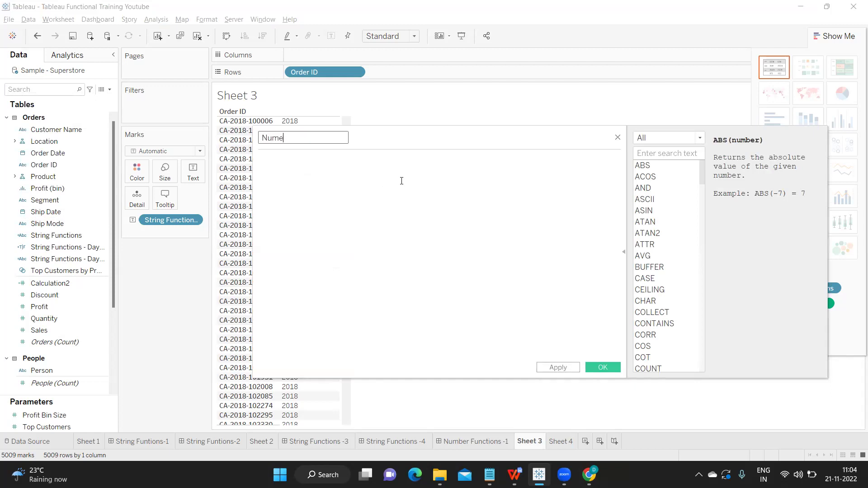
type("r Functions Day -1")
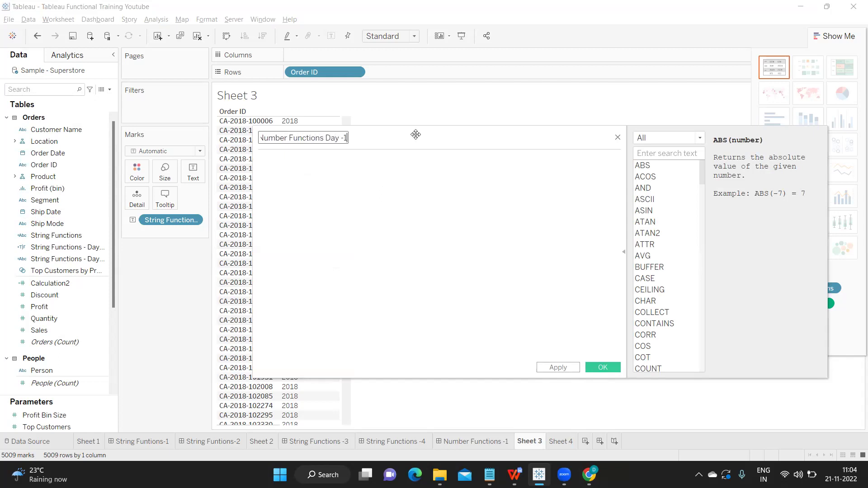
left_click(393, 188)
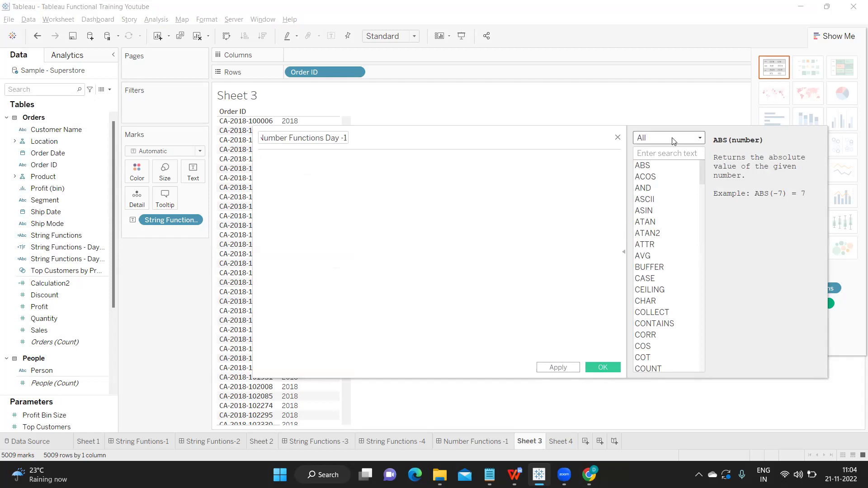
- Filter the calculation editor's function list to the Number category and browse the functions in it
left_click(646, 142)
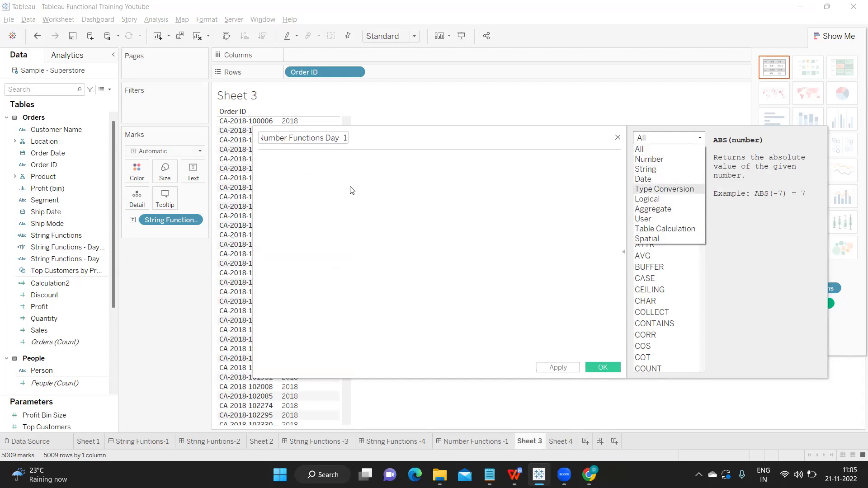
left_click(664, 159)
left_click(355, 164)
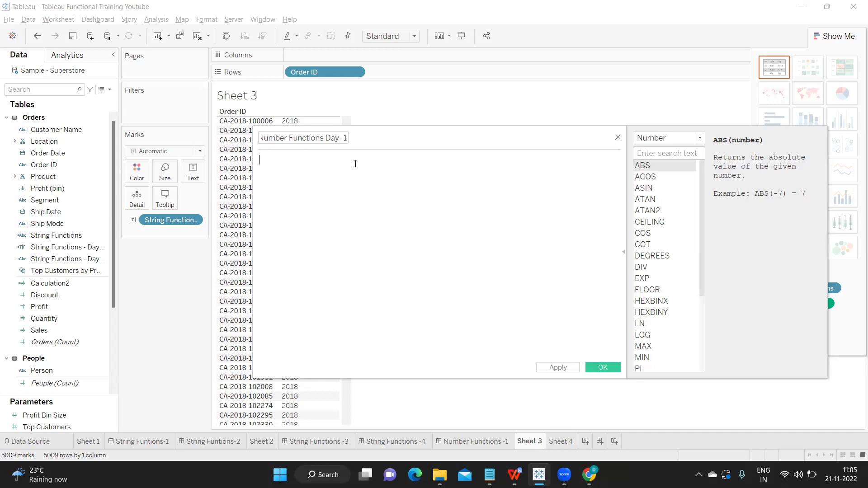
scroll(655, 218, "down", 3)
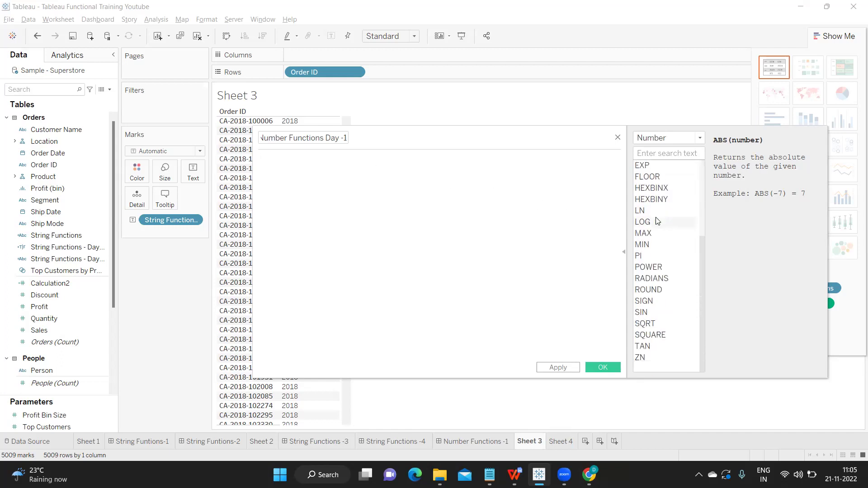
scroll(656, 220, "up", 3)
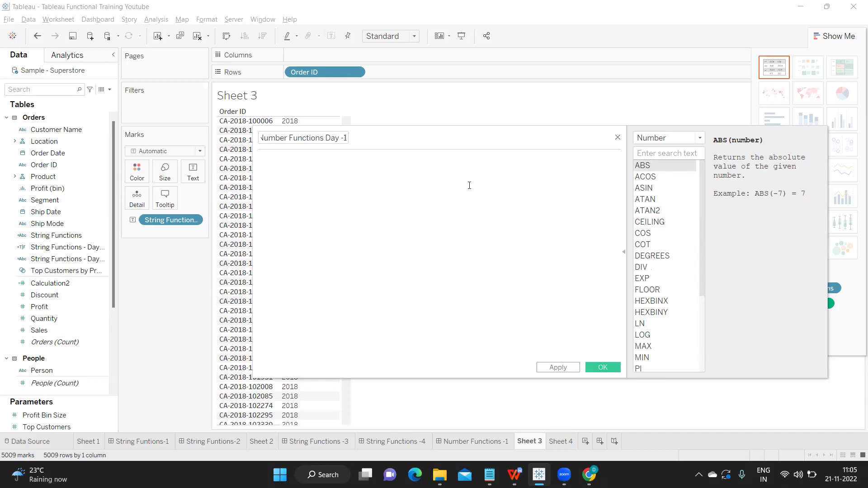
- Enter the ABS() function in the formula, followed by the comment "// Absolute Value"
type("ABS")
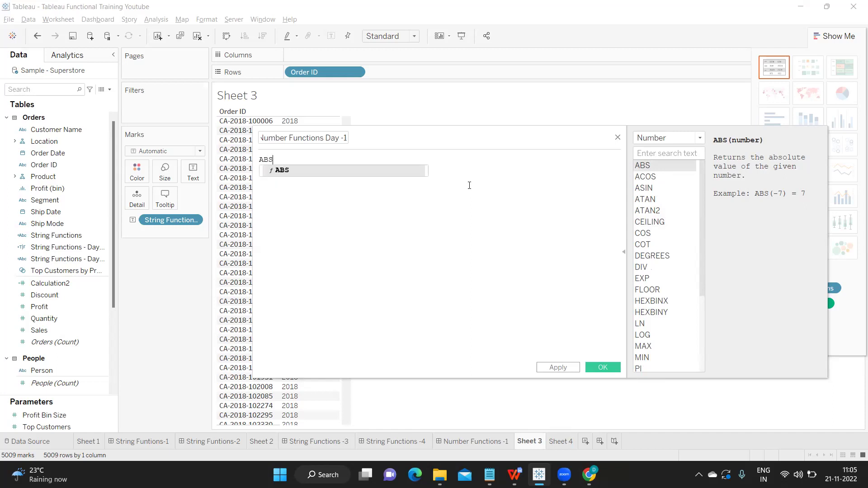
key("Return")
type("///")
key("BackSpace")
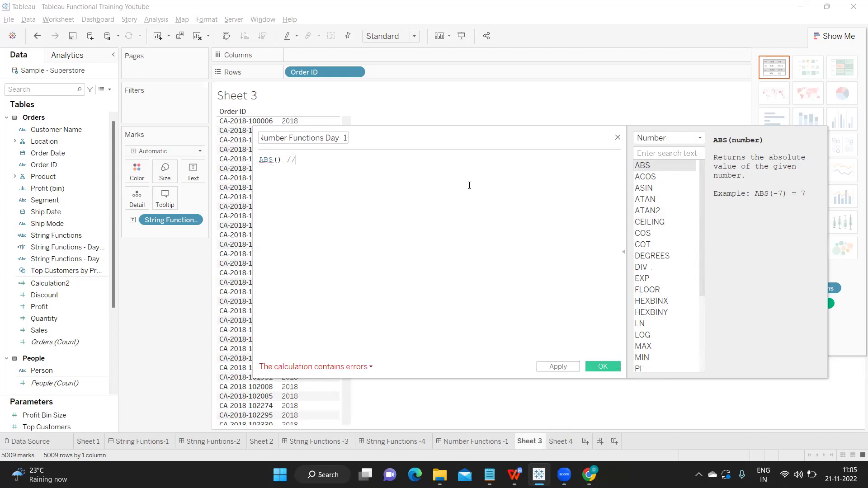
type("aBSOL")
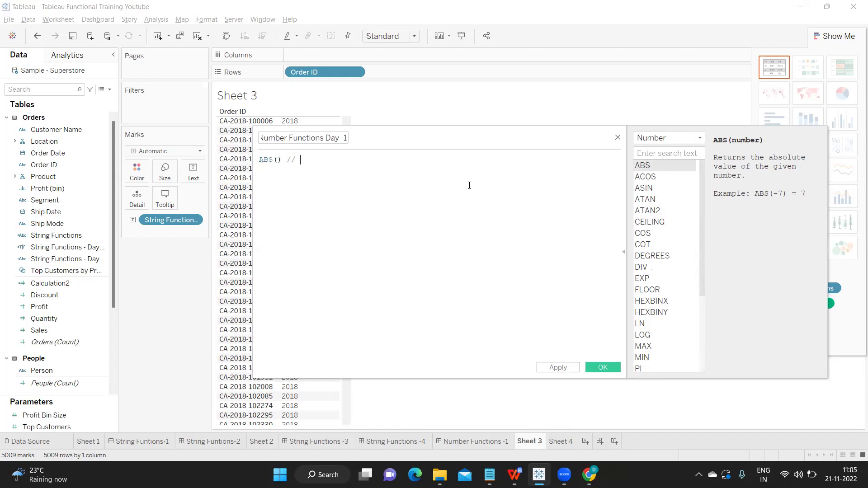
key("BackSpace")
key("BackSpace")
key("BackSpace")
key("BackSpace")
key("BackSpace")
type("Absolute Value")
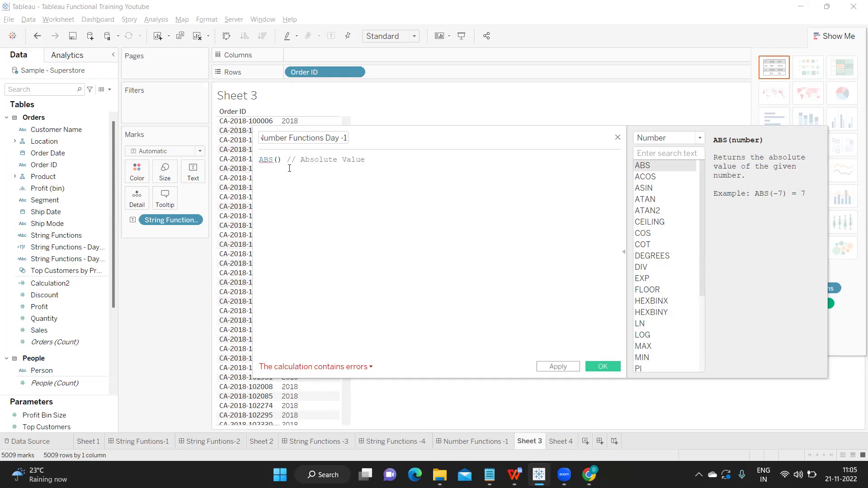
- Highlight the comment after ABS(), then widen the calculation editor and reposition it over the sheet
double_click(271, 159)
left_click_drag(365, 159, 286, 160)
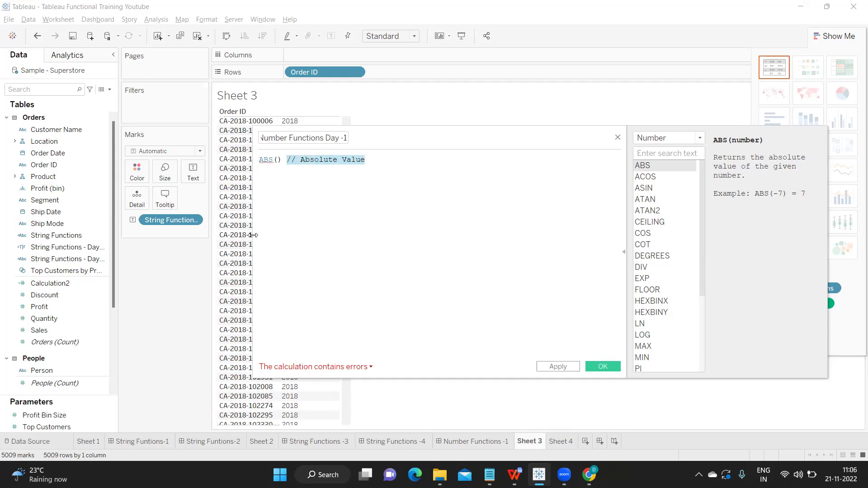
left_click_drag(253, 235, 225, 235)
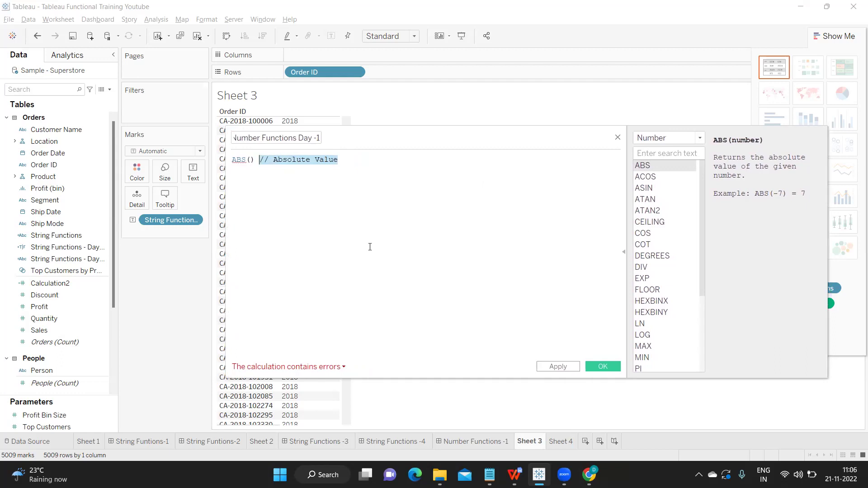
left_click_drag(465, 140, 506, 145)
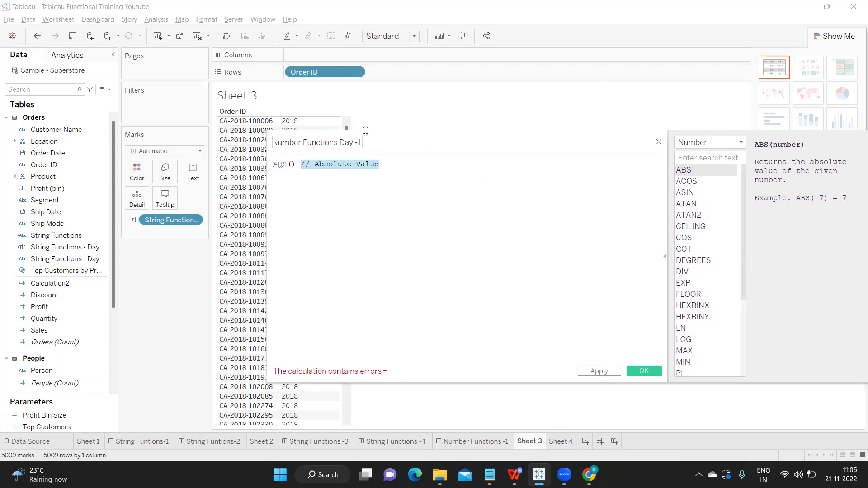
- Clear the sheet by removing Order ID from the rows and the String Functions field from the marks
left_click_drag(316, 71, 174, 275)
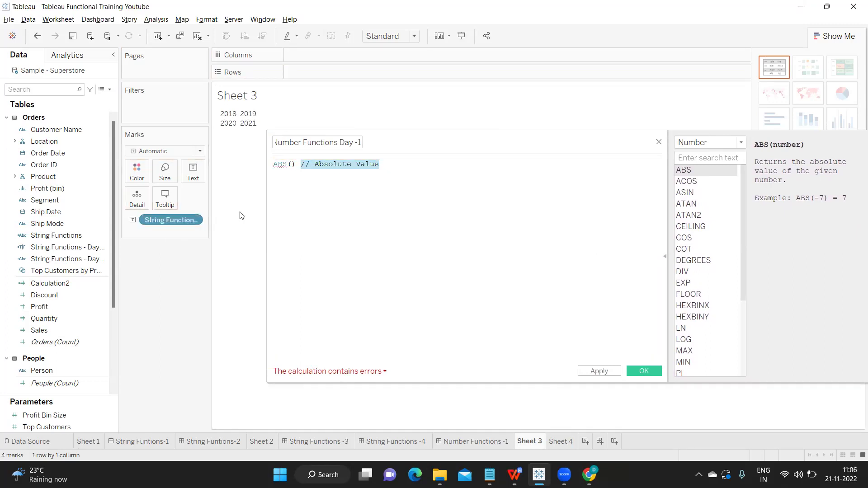
left_click_drag(158, 220, 219, 289)
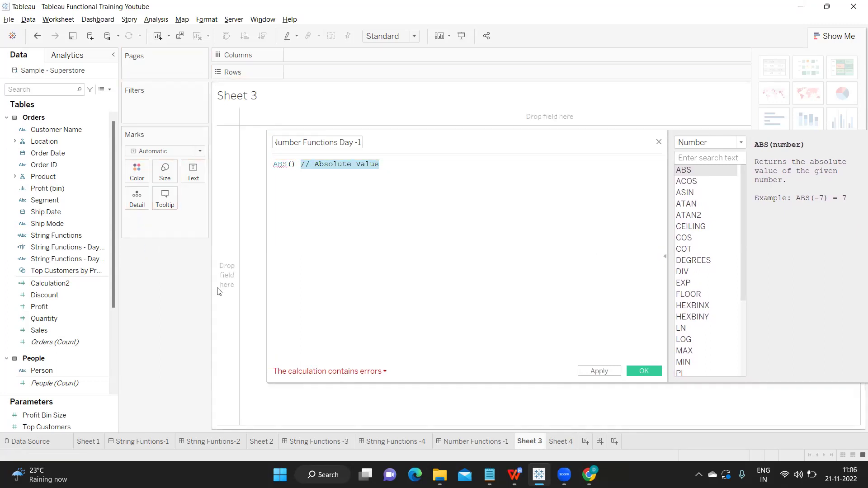
- Set the ABS argument to -7, apply the calculation, and show Number Functions Day -1 as text on the sheet
left_click(291, 163)
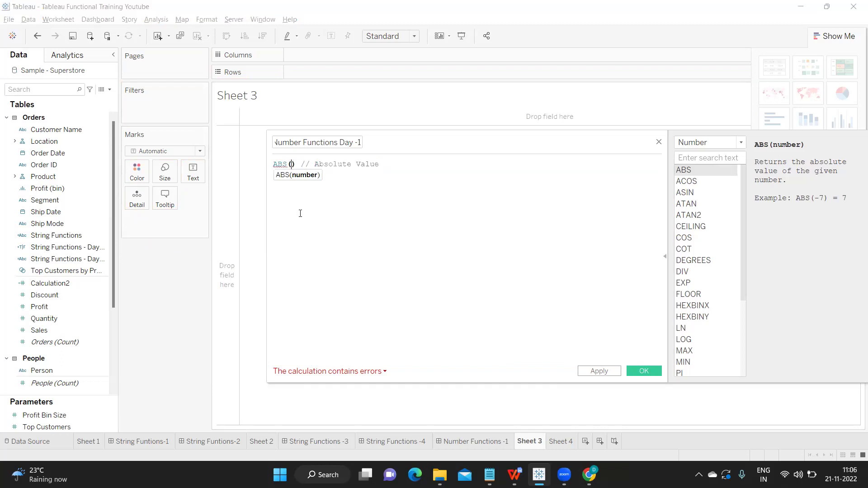
type("-7")
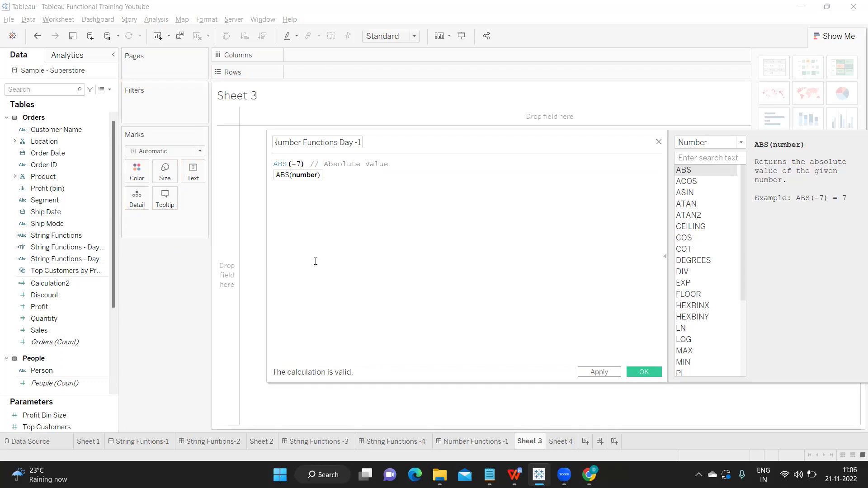
left_click(587, 373)
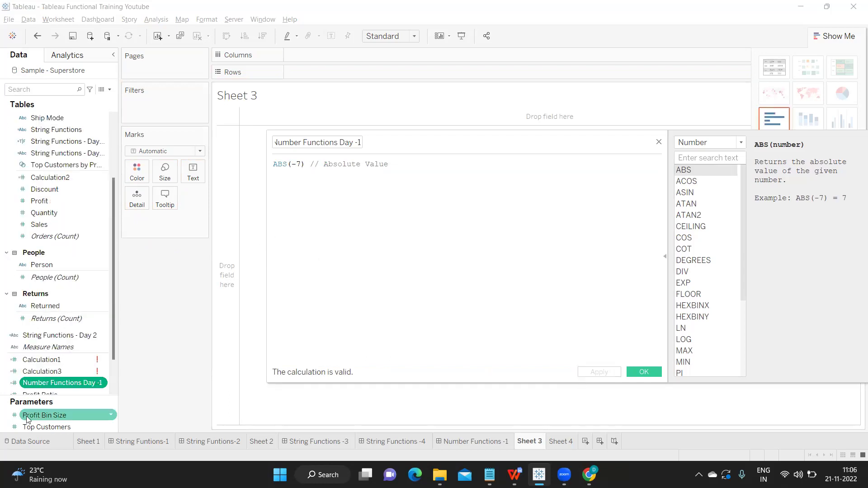
right_click(104, 382)
left_click_drag(59, 383, 191, 170)
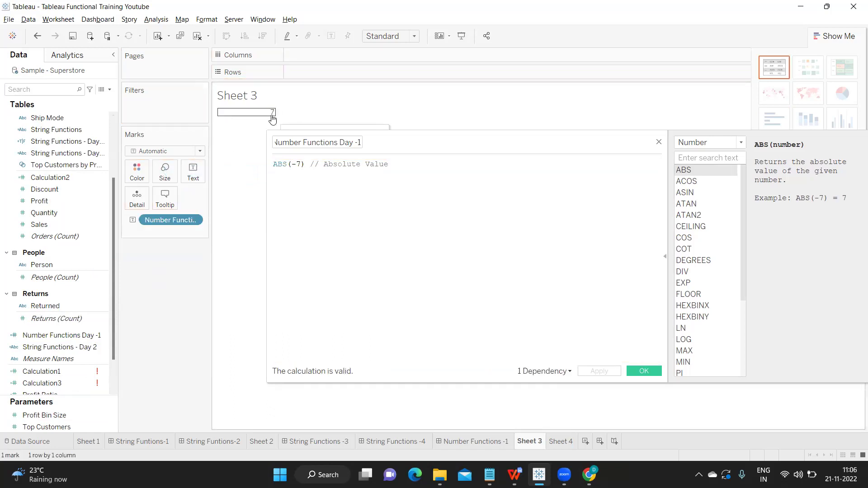
- Change the ABS argument to 7 and apply the calculation, then highlight the function in the formula
left_click(297, 164)
key("BackSpace")
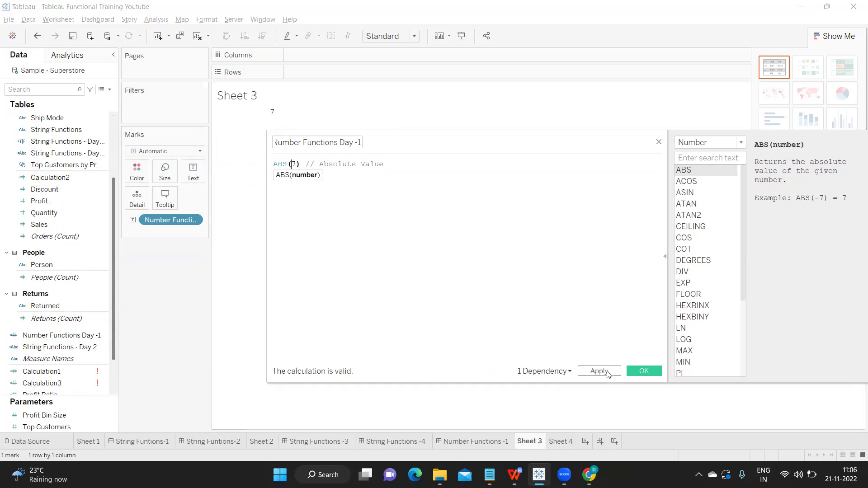
left_click(607, 373)
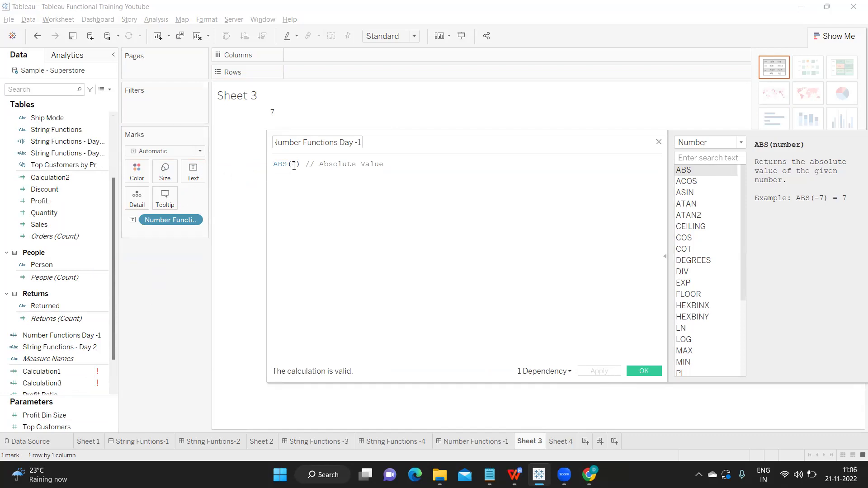
left_click_drag(302, 160, 289, 163)
double_click(280, 164)
- Add the comment line "//Credit or Debit (C/D)" below the ABS formula
left_click(405, 167)
key("Return")
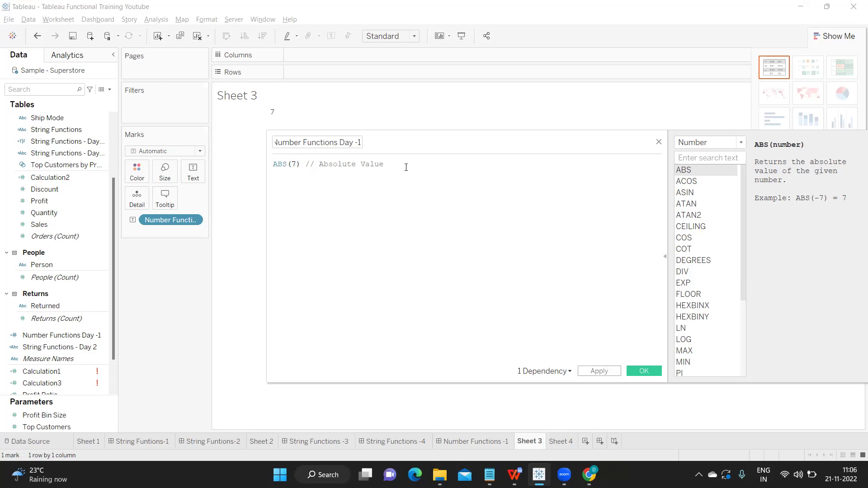
type("Banking")
key("BackSpace")
key("BackSpace")
key("BackSpace")
key("BackSpace")
key("BackSpace")
key("BackSpace")
key("BackSpace")
type("//Credit or Debit (")
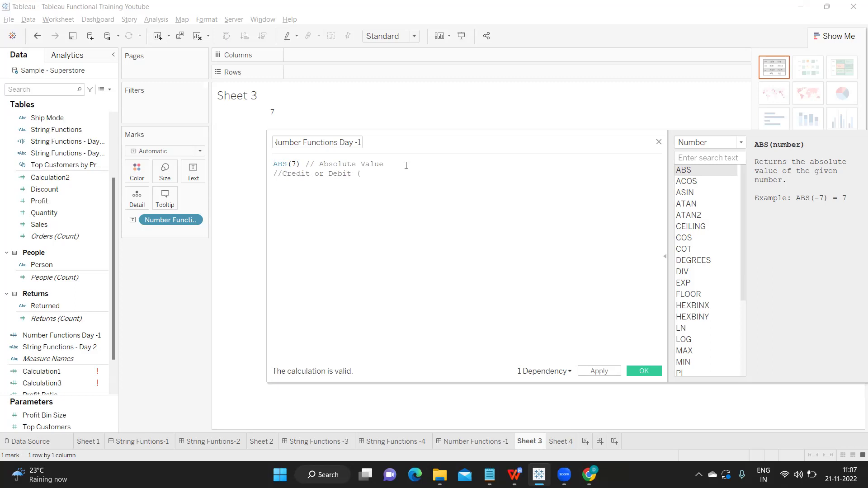
type("C/D)")
key("Return")
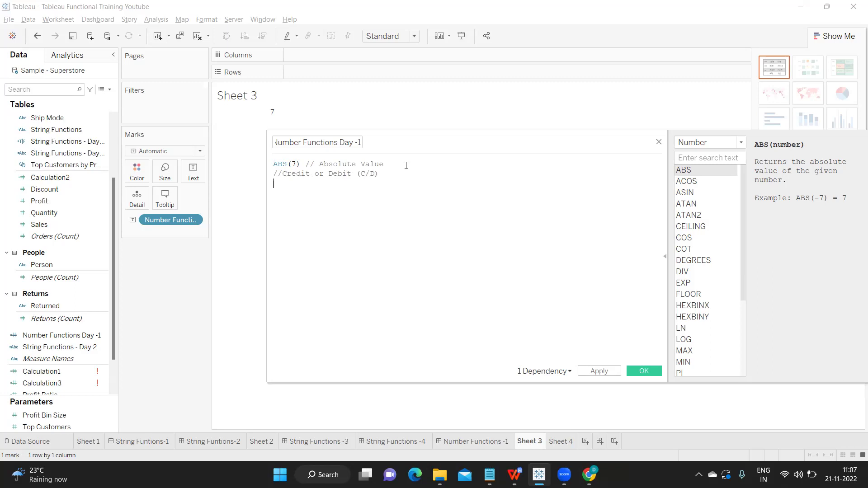
- Add the comment line "//Denominator abs(denominator)" below the previous comment and highlight ABS in the formula
type("//Derominator -")
key("BackSpace")
type("abs(denominator")
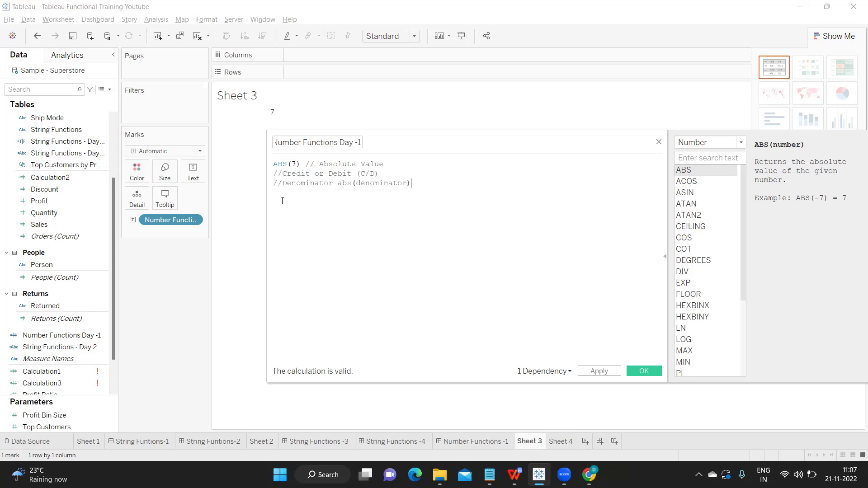
double_click(280, 165)
- Search the data fields for "su" and place Sub-Category on the rows
left_click(47, 91)
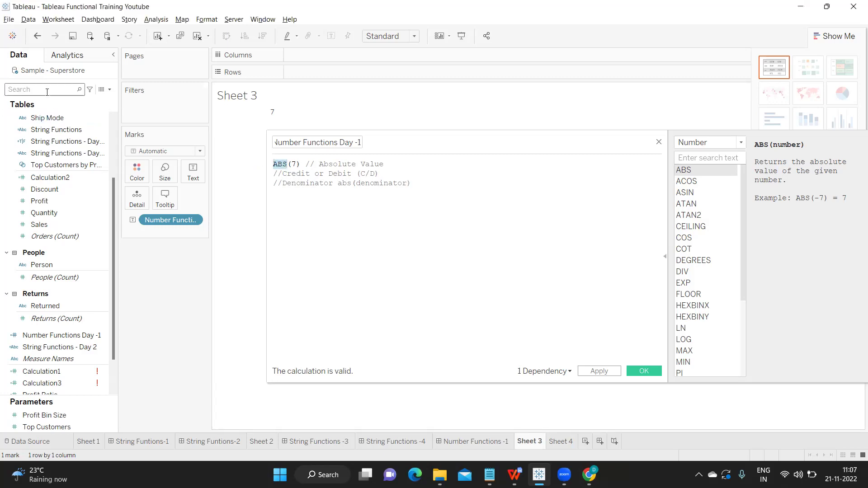
type("su")
left_click_drag(57, 141, 299, 74)
- Find Profit with the search "pr", show it as text, and remove the Number Functions field from the marks
double_click(55, 91)
type("pr")
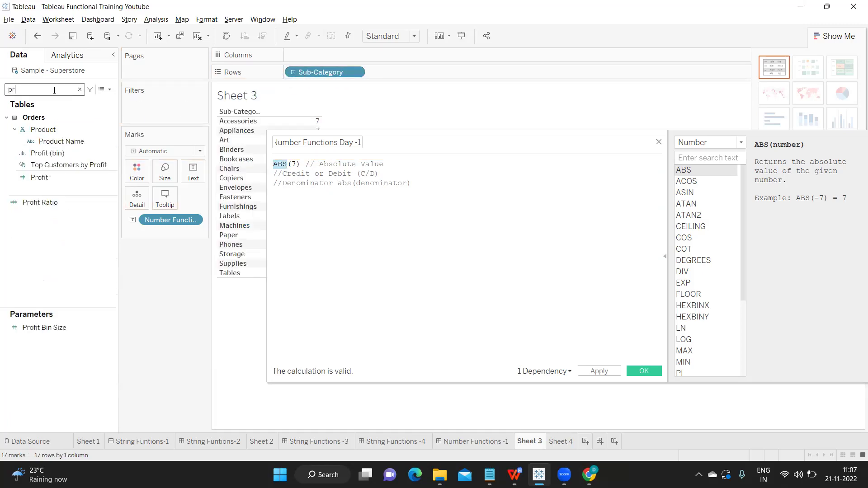
left_click_drag(57, 176, 193, 171)
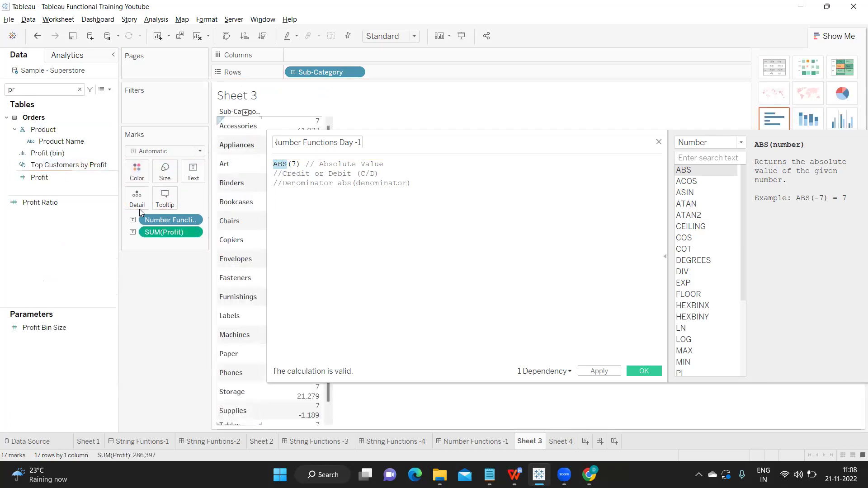
left_click_drag(171, 219, 177, 272)
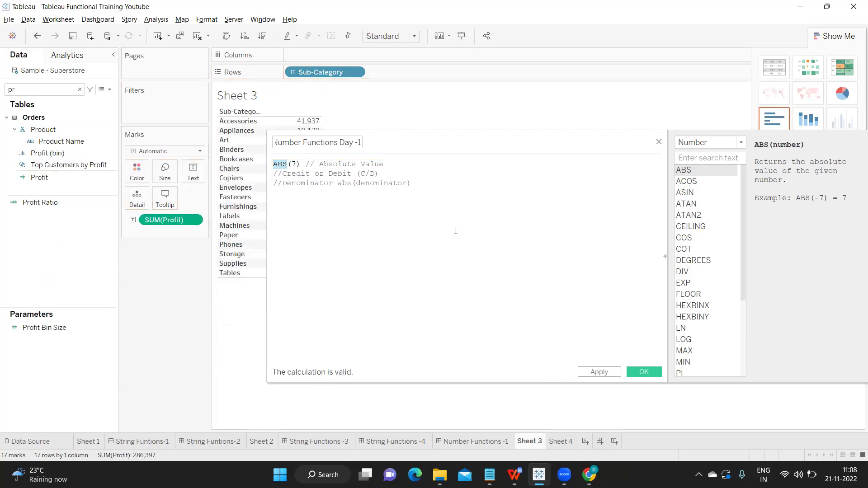
- Collapse the function list, move the calculation editor clear of the table, and sort Sub-Category descending by Profit
left_click(664, 261)
left_click_drag(427, 142, 672, 58)
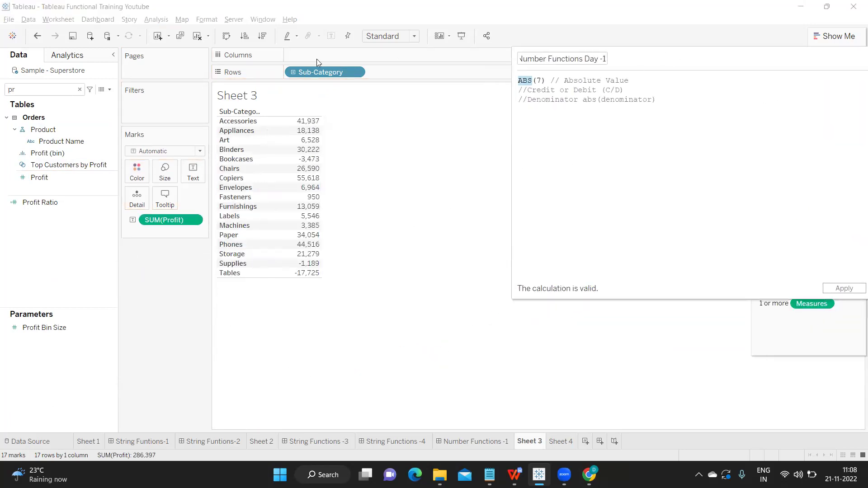
left_click(262, 36)
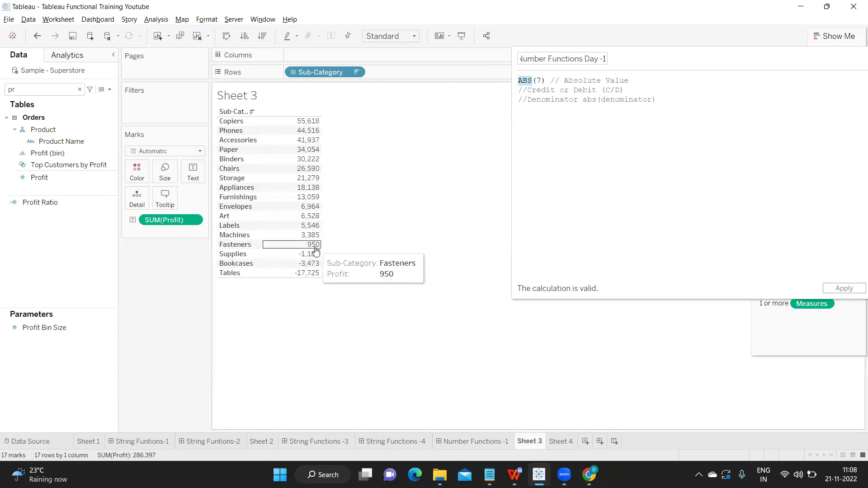
- Replace the ABS argument with sum([Profit]) and apply the calculation
left_click(542, 80)
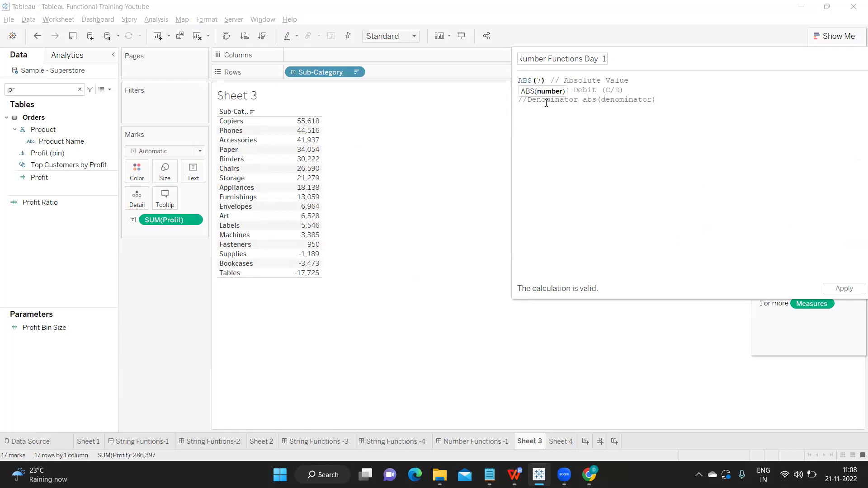
key("BackSpace")
type("sum(pro")
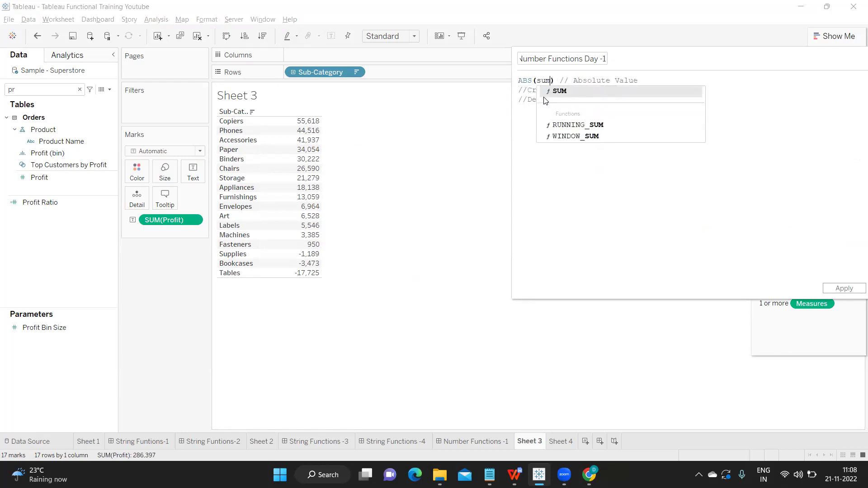
type("f")
key("Return")
type(")")
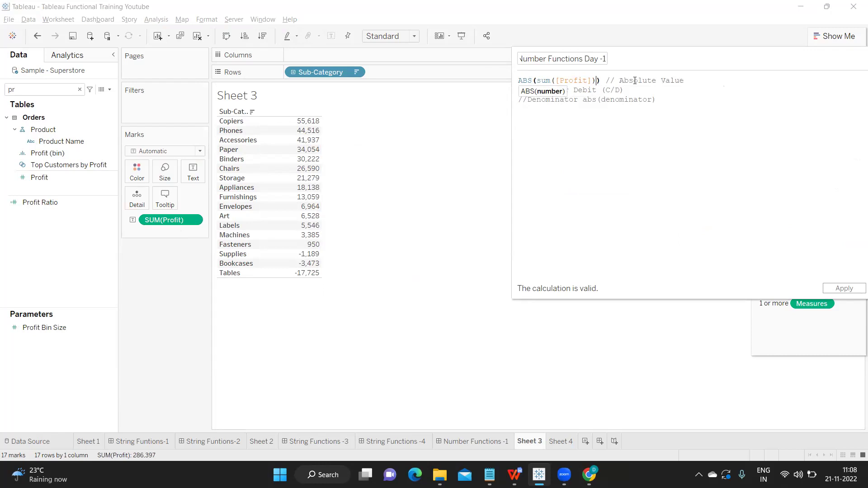
left_click_drag(724, 59, 705, 60)
left_click(825, 290)
- Find Number Functions Day -1 with the search "nu", add it to the rows after Sub-Category, and highlight its ABS formula
double_click(42, 88)
type("nu")
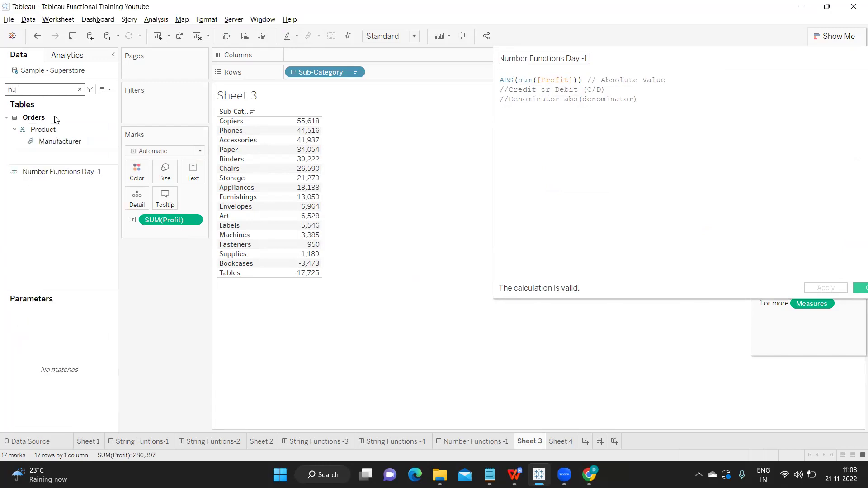
left_click_drag(63, 172, 411, 71)
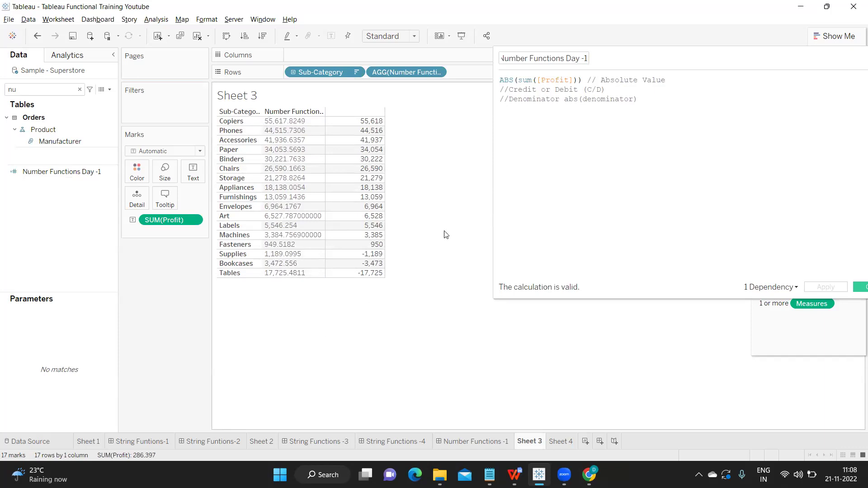
mouse_move(586, 80)
left_mouse_down()
mouse_move(499, 80)
mouse_move(409, 159)
mouse_move(230, 161)
mouse_move(220, 118)
mouse_move(284, 121)
mouse_move(285, 199)
mouse_move(271, 256)
mouse_move(231, 156)
mouse_move(277, 126)
left_mouse_up()
mouse_move(349, 130)
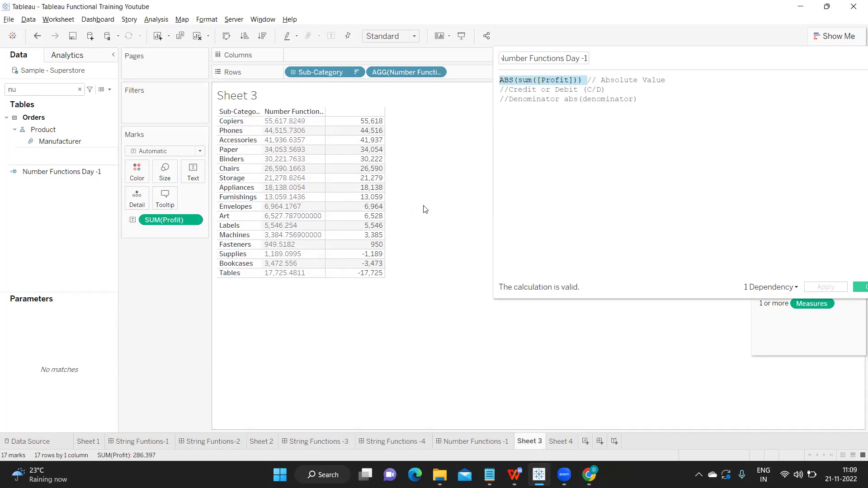
- Turn off measure aggregation and add Order ID with all its members to the rows after Sub-Category
left_click(155, 19)
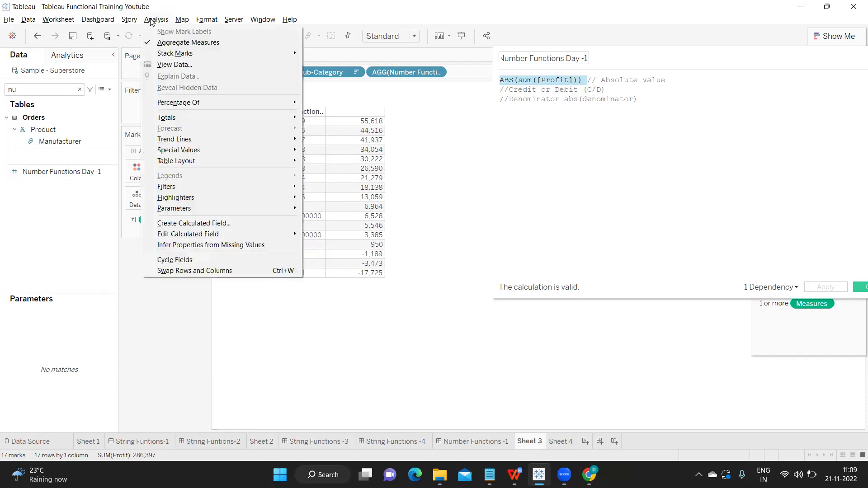
left_click(161, 42)
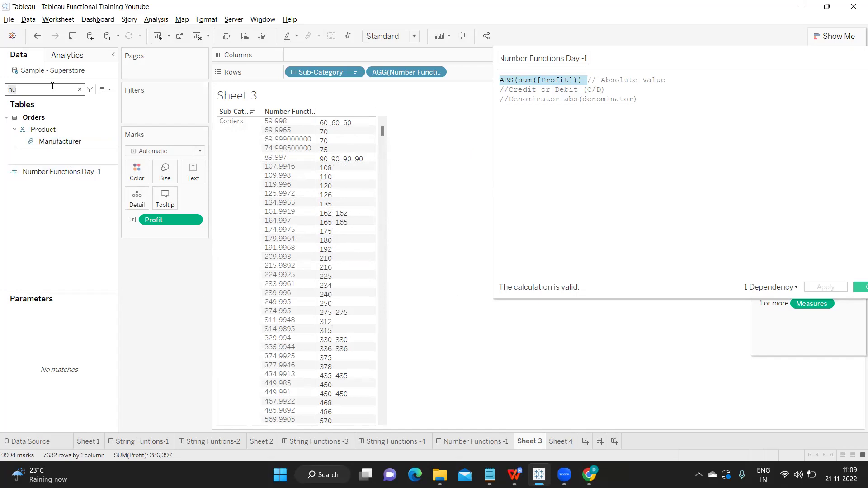
key("BackSpace")
key("BackSpace")
type("or")
left_click_drag(60, 138, 367, 77)
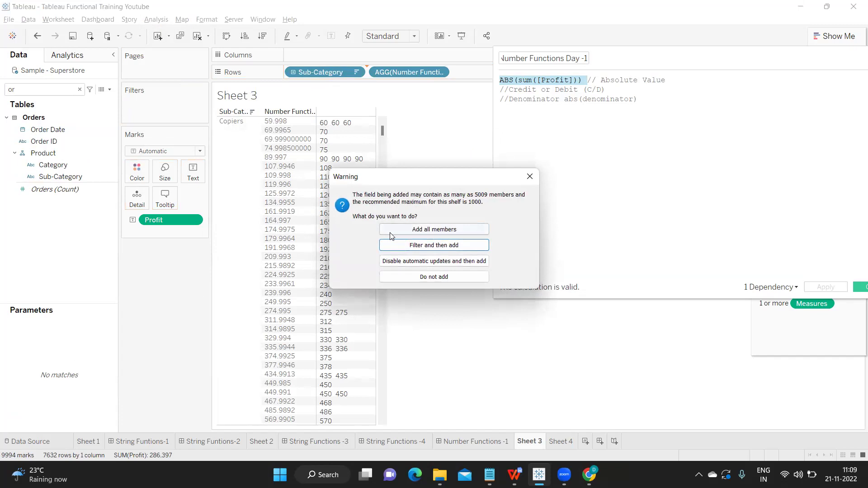
left_click(392, 234)
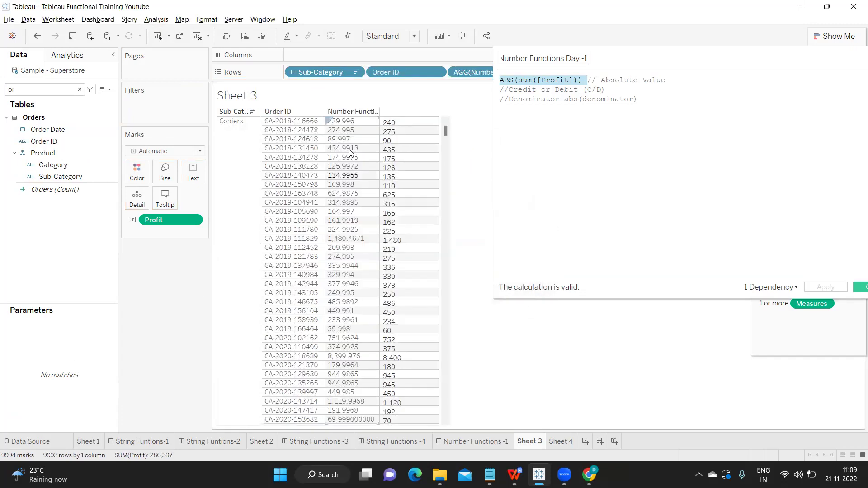
scroll(388, 293, "down", 5)
scroll(398, 296, "down", 2)
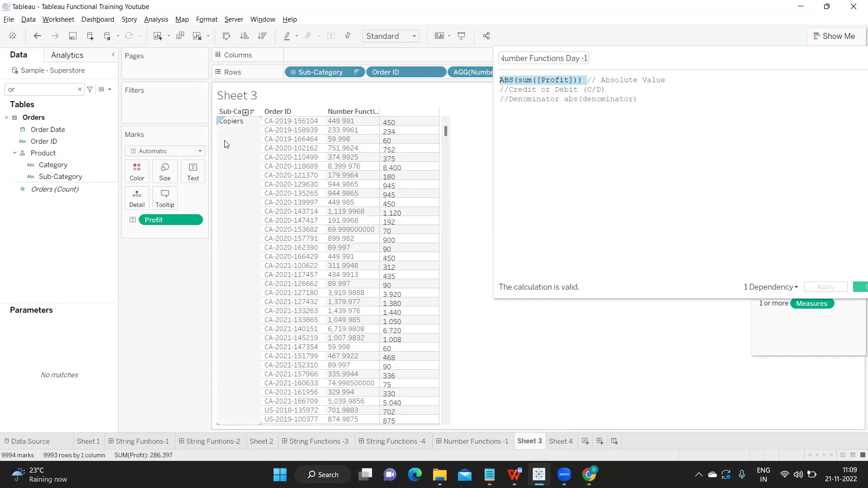
- Remove Order ID from the rows and turn measure aggregation back on
left_click_drag(397, 75, 155, 323)
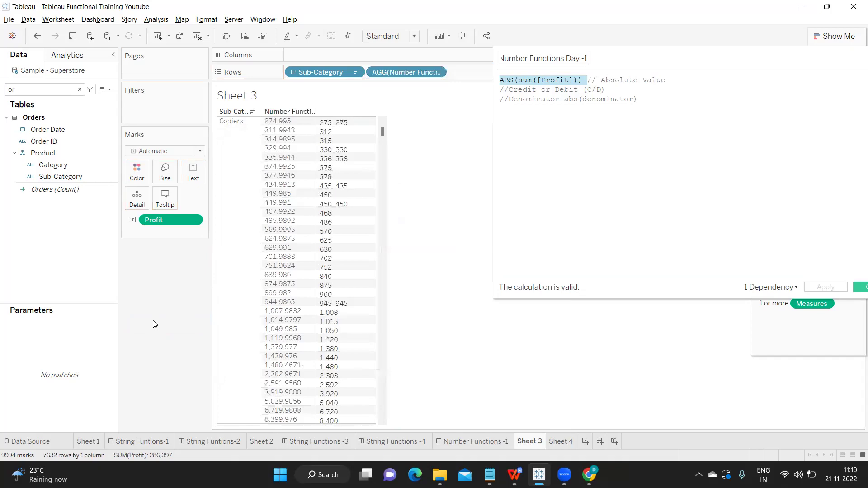
left_click(156, 20)
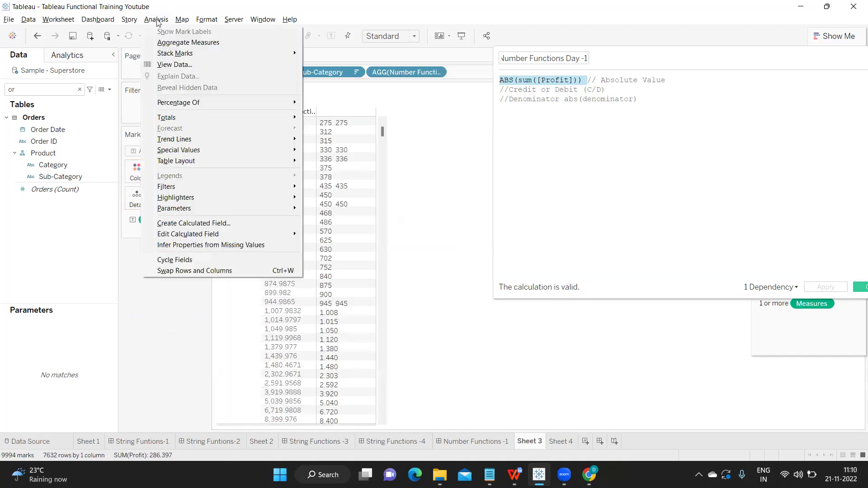
left_click(171, 43)
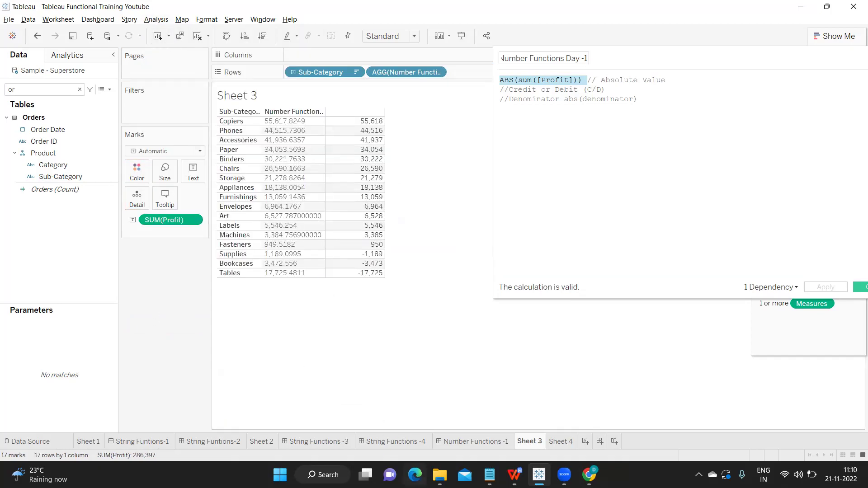
- Remove the sum aggregation from the ABS formula so its argument is only [Profit], and apply the calculation
left_click(560, 158)
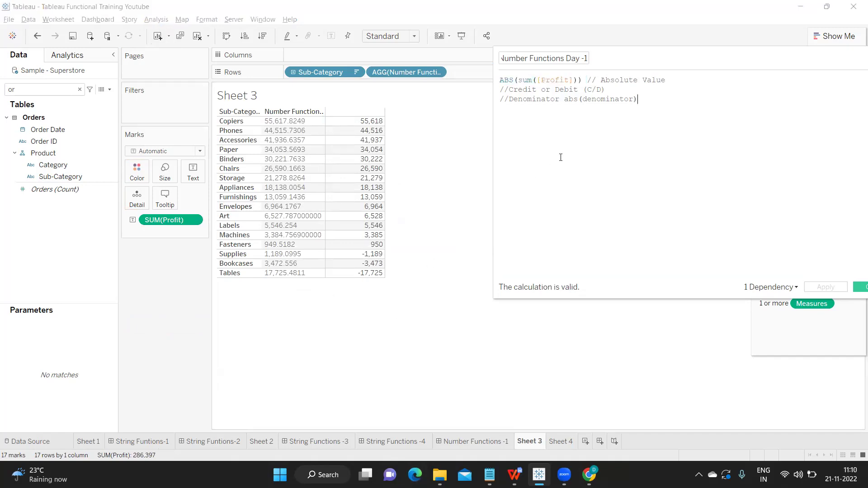
double_click(524, 80)
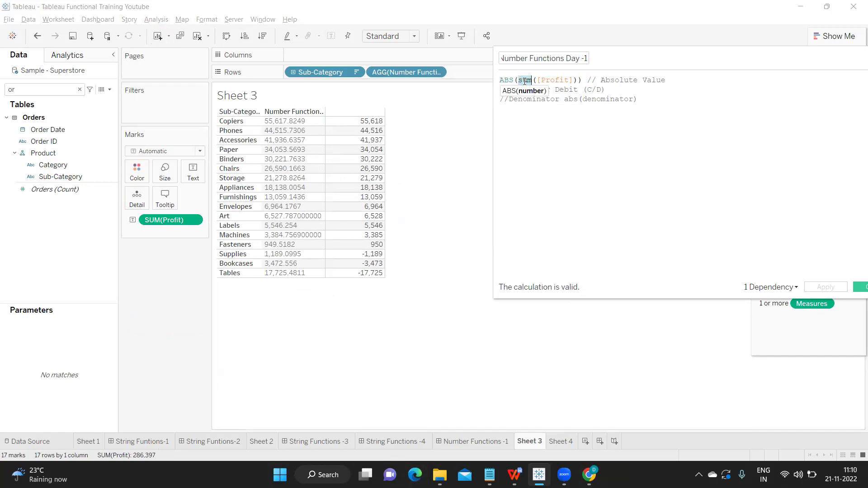
key("BackSpace")
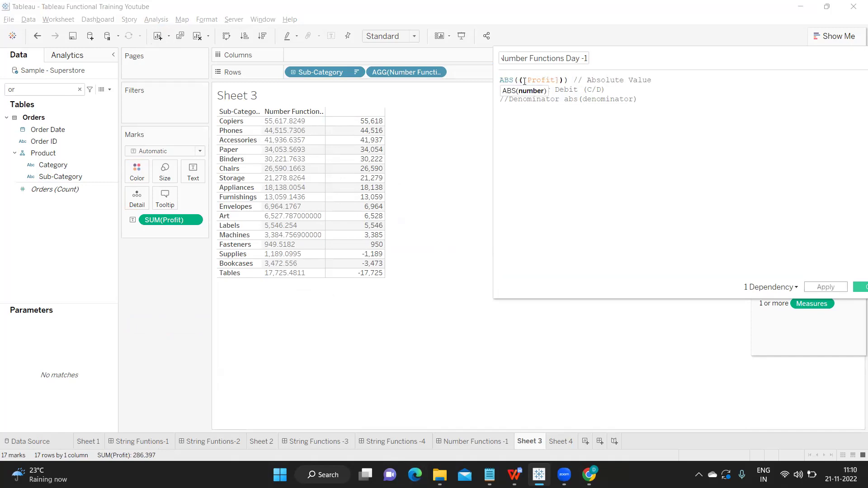
left_click(542, 80)
double_click(542, 80)
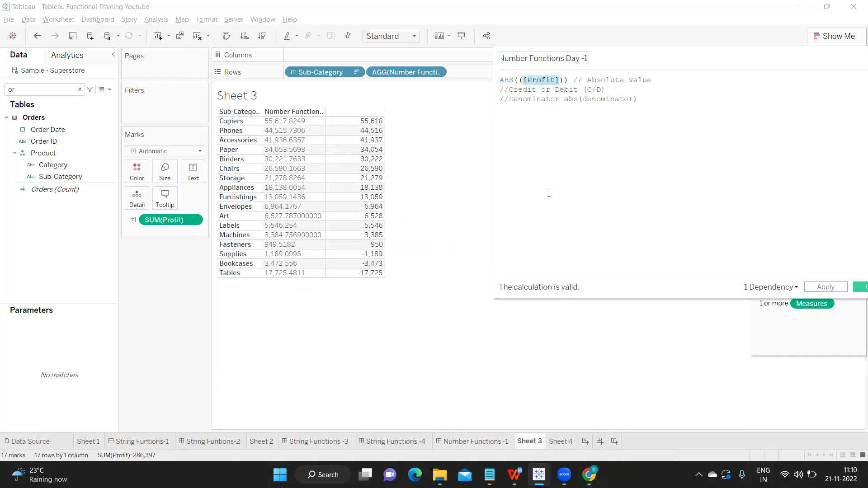
left_click(835, 287)
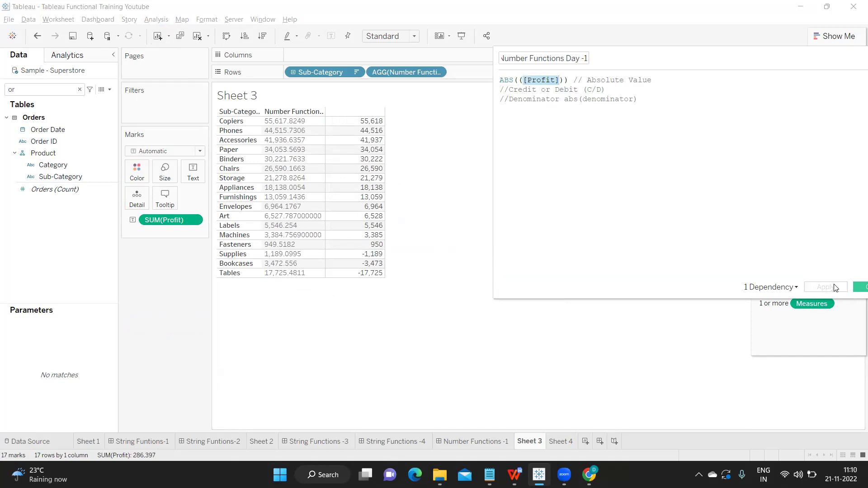
- Comment out the ABS formula line and add an empty CEILING() function below the denominator comment
left_click(502, 80)
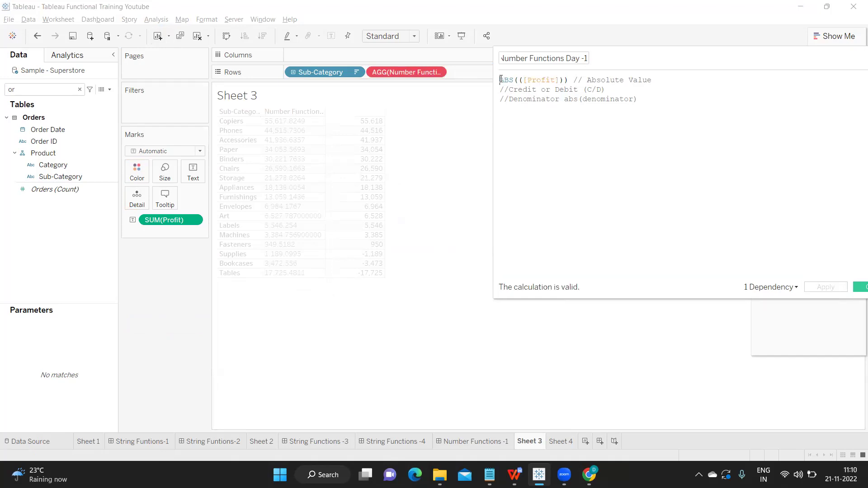
type("//")
left_click(651, 101)
key("Return")
key("Return")
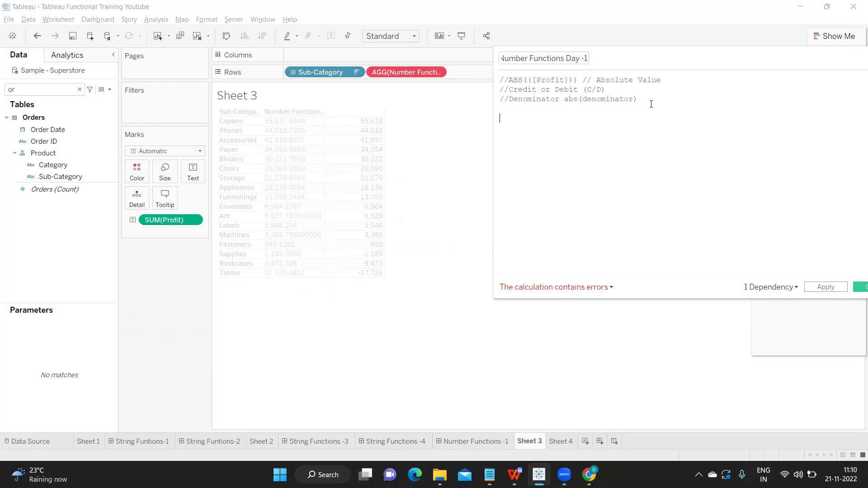
type("ce")
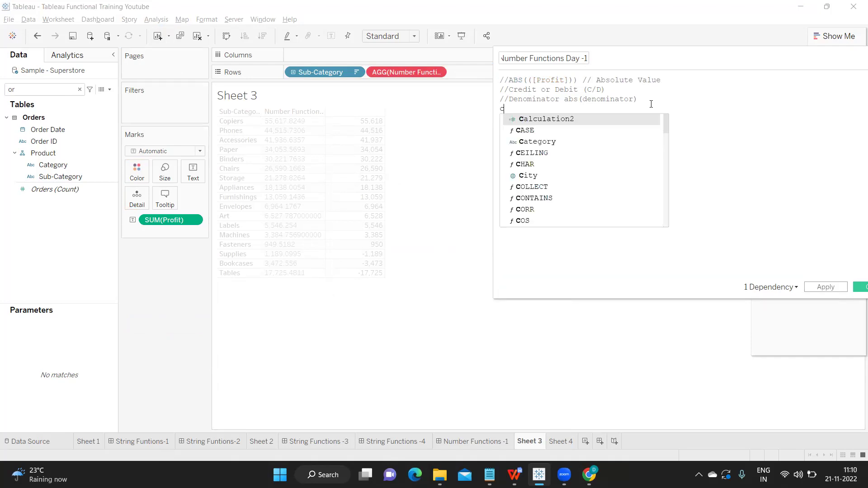
key("Return")
key("Right")
- Add an empty FLOOR() function on the line below CEILING() and comment it out
key("Return")
type("flo")
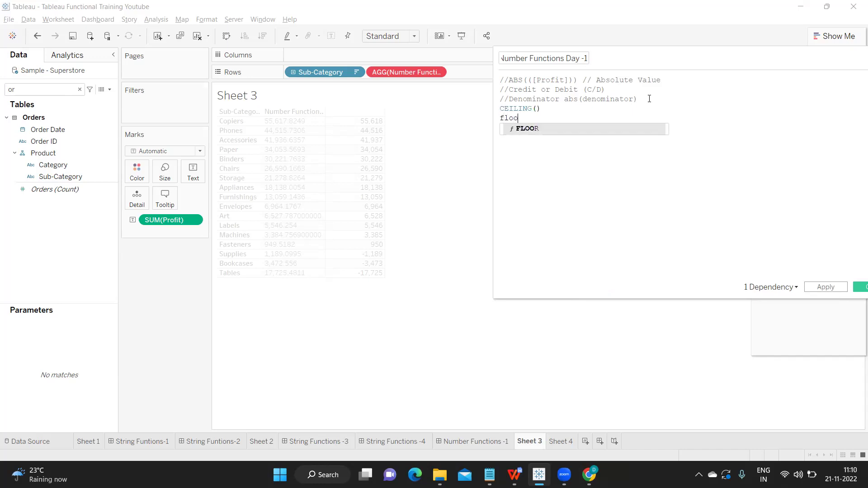
key("Return")
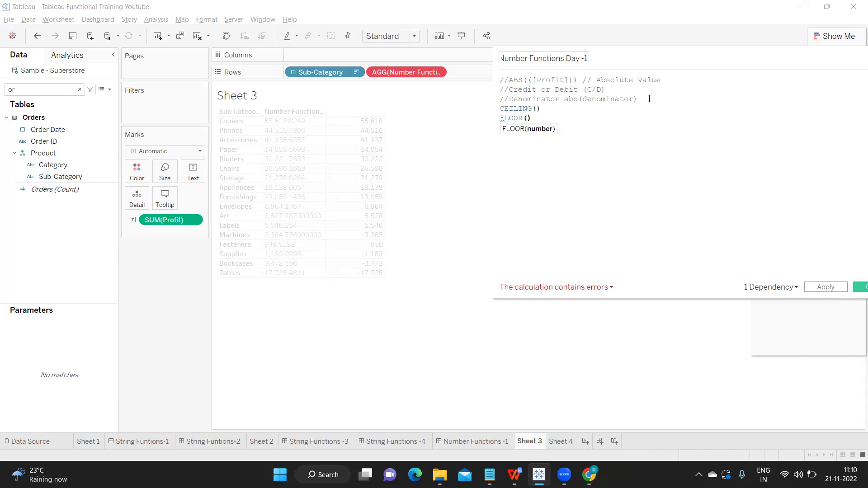
left_click(500, 118)
type("//")
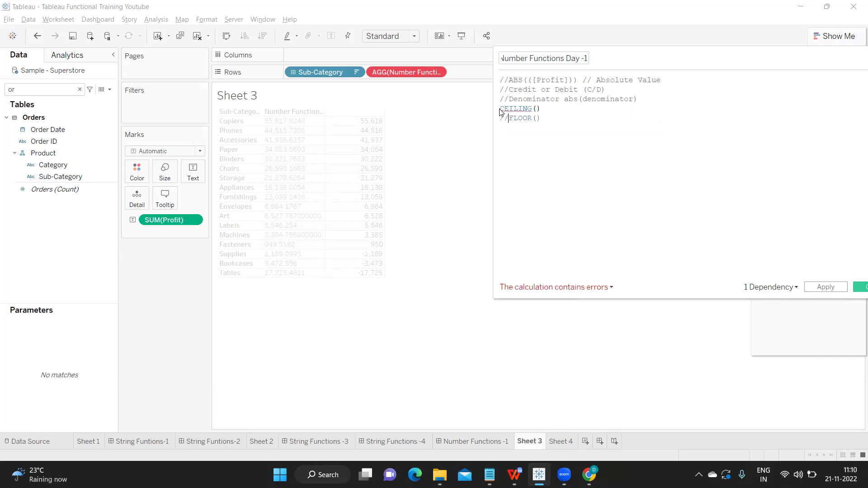
- Enter 3.1456 as the argument of the CEILING function and apply the calculation
mouse_move(501, 109)
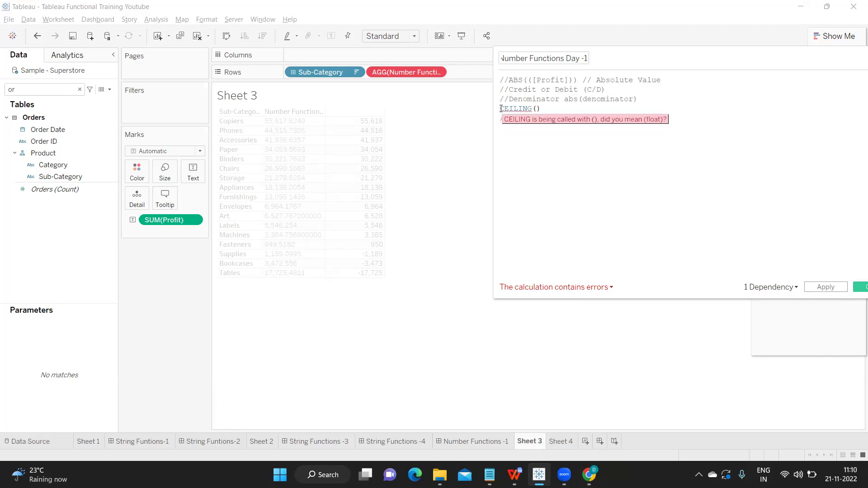
left_click_drag(541, 109, 501, 107)
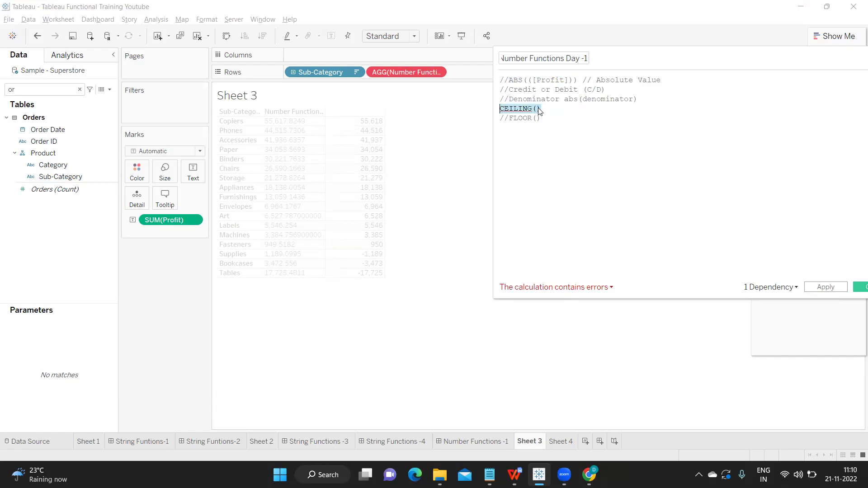
left_click(538, 110)
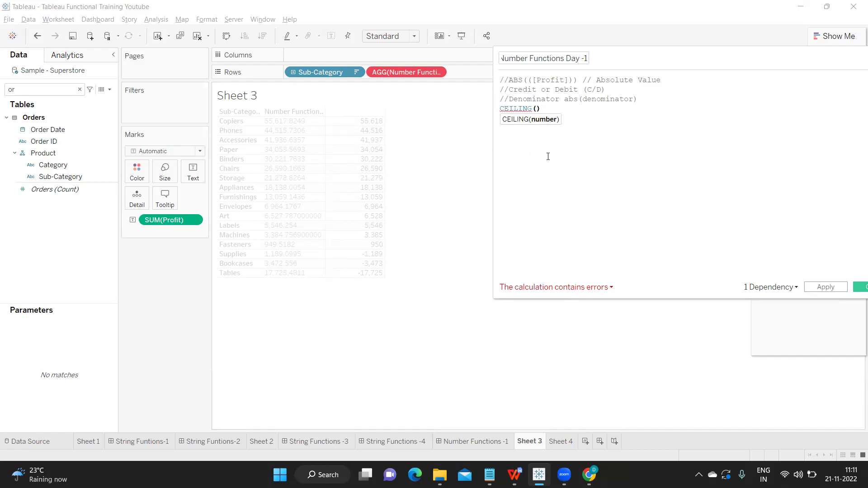
key("Return")
type("//FLOOR()")
left_click(535, 110)
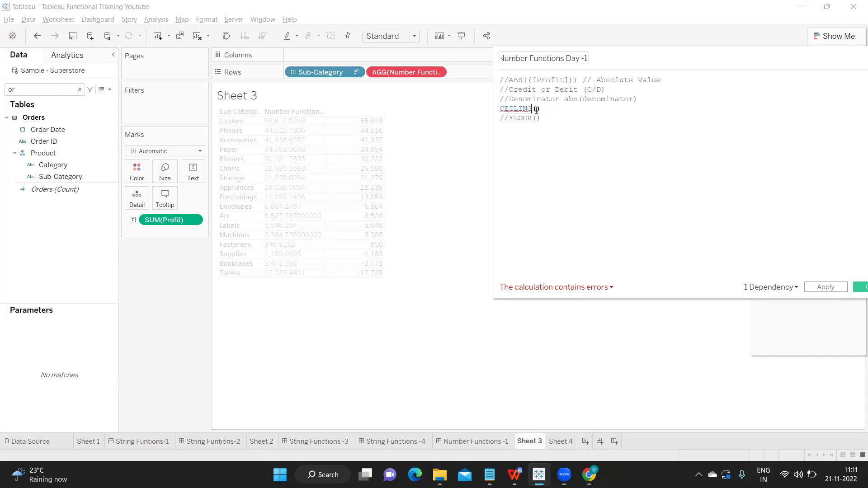
type("3.1456")
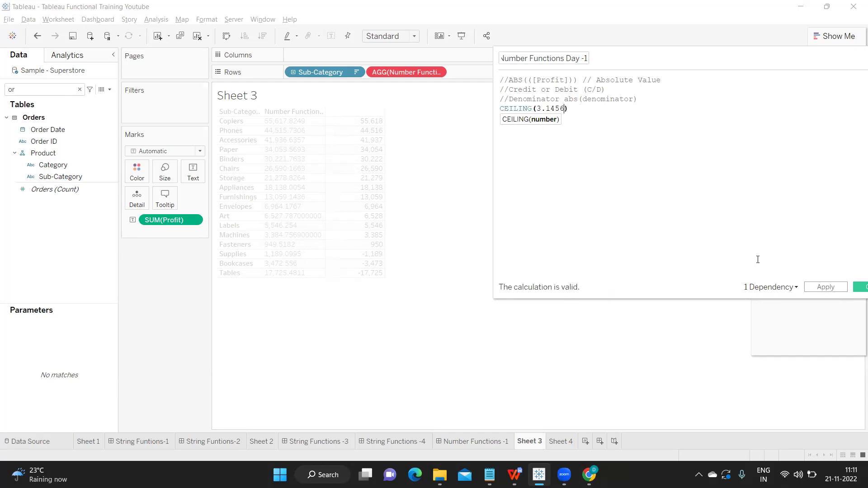
left_click(821, 288)
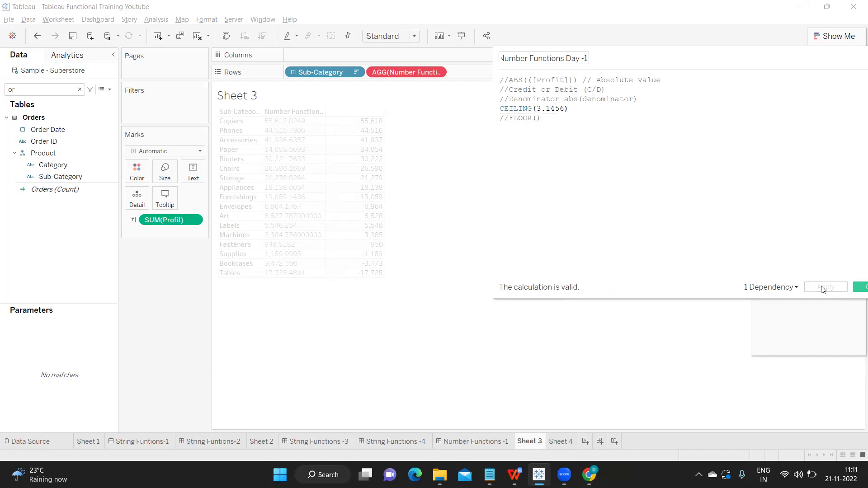
- Clear the worksheet by removing the calculated field, Sub-Category and SUM(Profit) from the view
left_click_drag(406, 72, 2, 198)
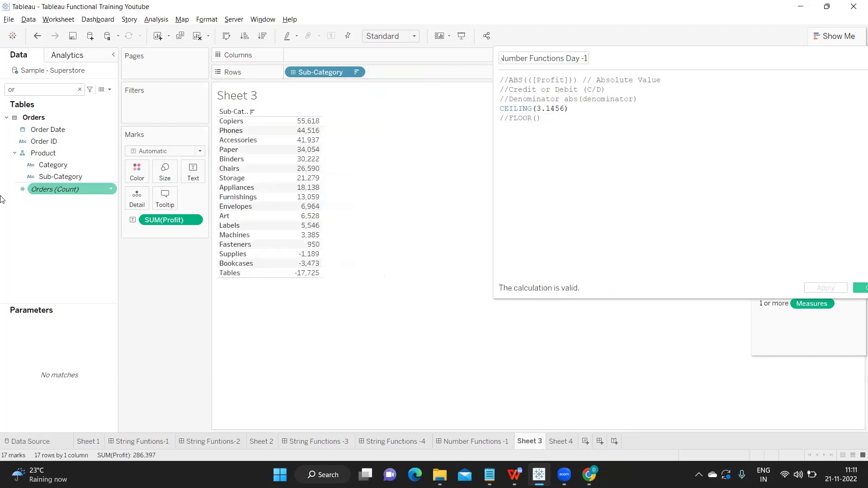
left_click_drag(325, 76, 73, 231)
left_click_drag(180, 225, 49, 130)
- Find Number Functions Day -1 with the field search "nu" and place it as text in the empty view
left_click(23, 90)
type("or")
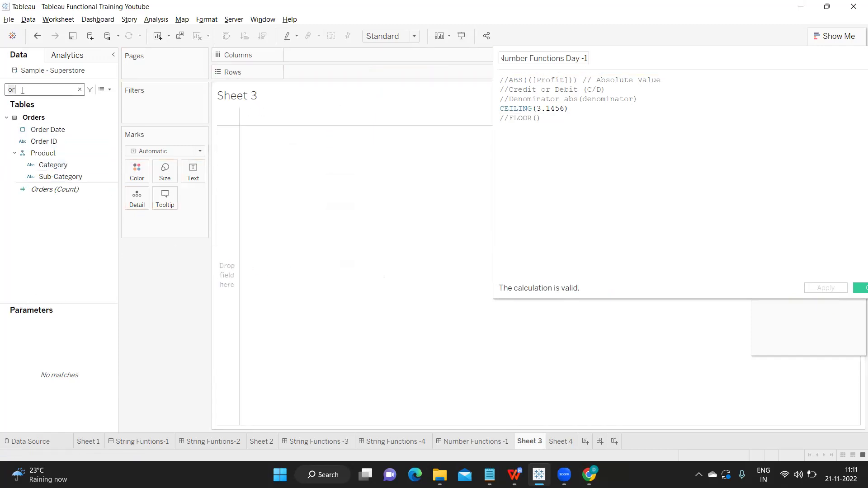
key("BackSpace")
key("BackSpace")
type("nu")
left_click_drag(50, 172, 194, 176)
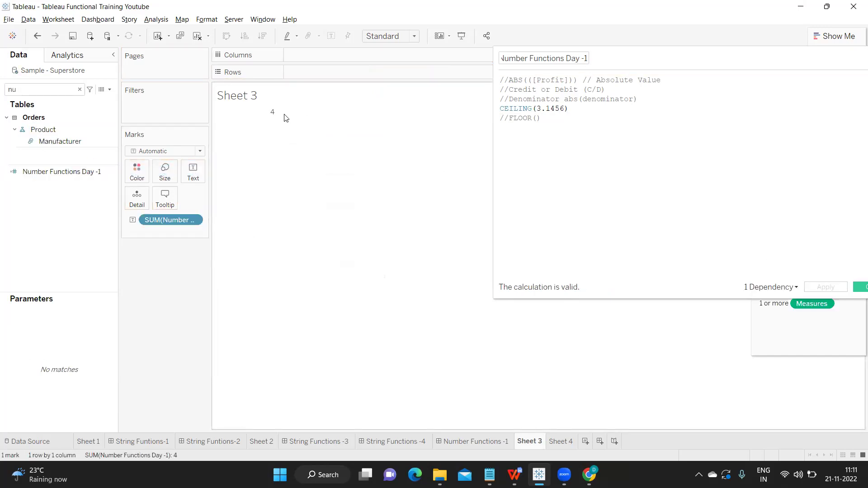
- Change the CEILING argument to 3.2456 and apply the calculation
left_click_drag(537, 109, 562, 109)
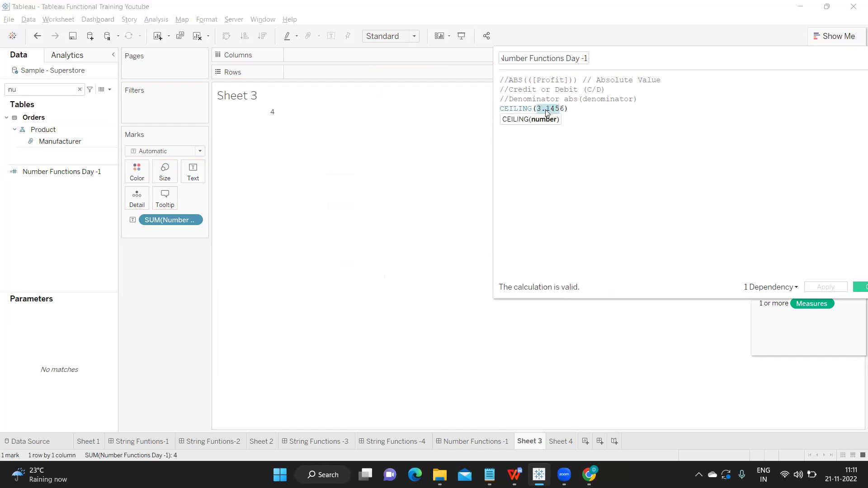
left_click(551, 109)
key("BackSpace")
type("2")
left_click(824, 288)
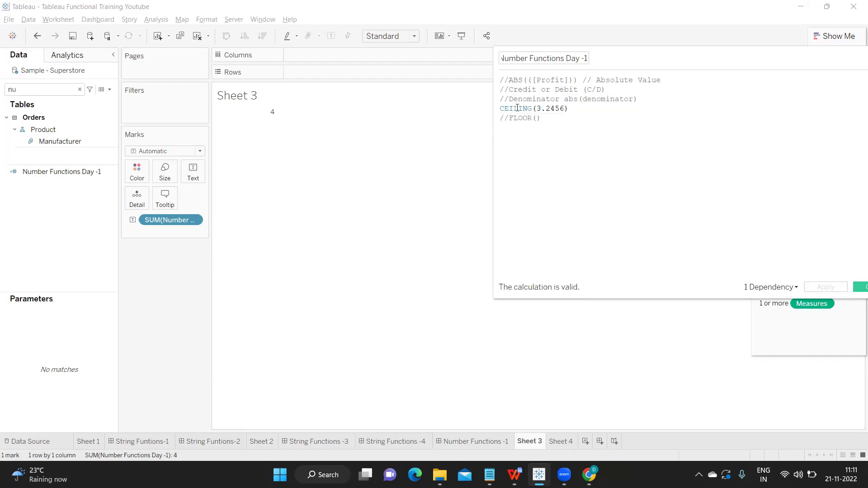
- Change the first decimal of the CEILING argument to 5 and apply the calculation
left_click(551, 109)
key("BackSpace")
type("5")
left_click(825, 287)
- Set the CEILING argument to 3.9456, apply the calculation, and highlight the function name and its argument
left_click(547, 106)
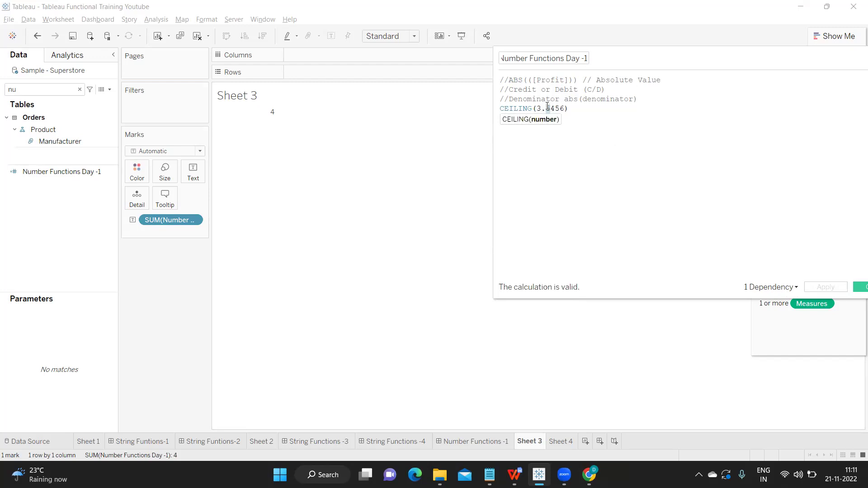
key("Delete")
type("9")
left_click(825, 287)
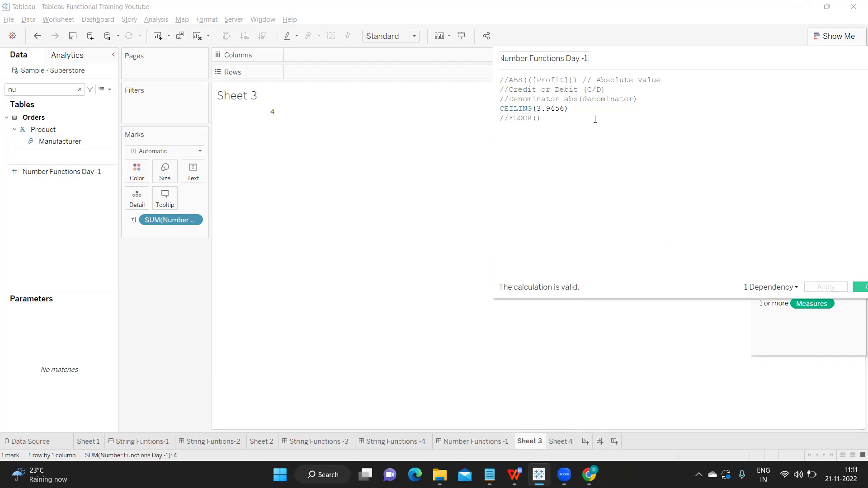
double_click(514, 108)
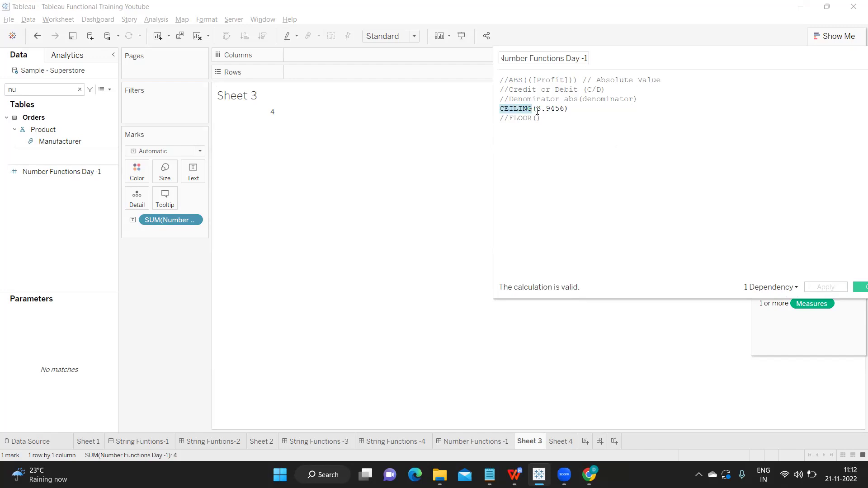
left_click_drag(536, 109, 568, 112)
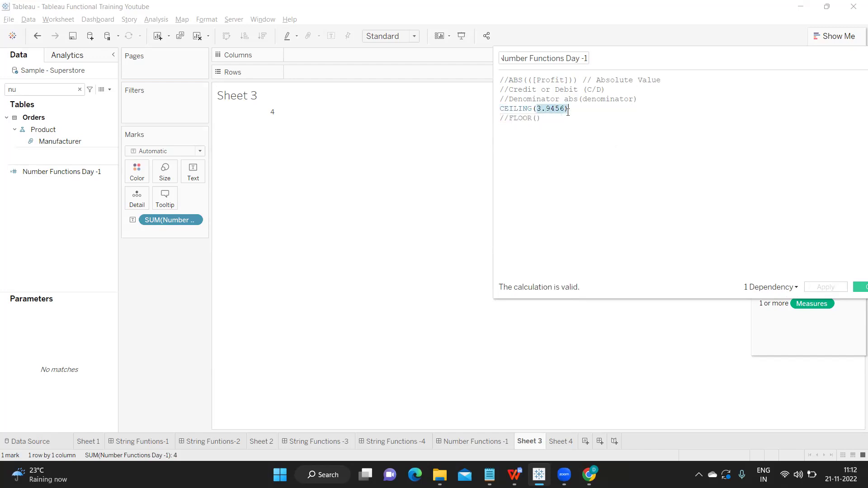
- Uncomment the FLOOR() line and comment out the CEILING(3.9456) line
left_click(508, 119)
key("BackSpace")
key("BackSpace")
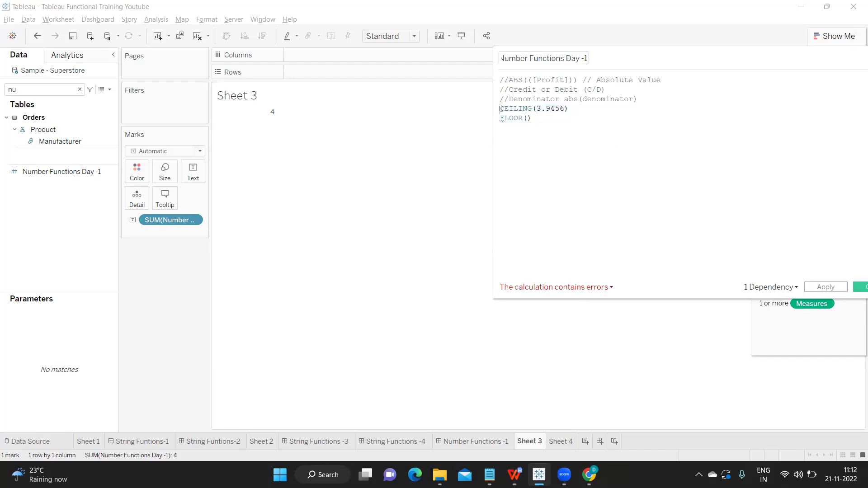
left_click(501, 109)
type("//")
- Enter 3.9456 as the argument of the FLOOR function and apply the calculation
left_click(527, 118)
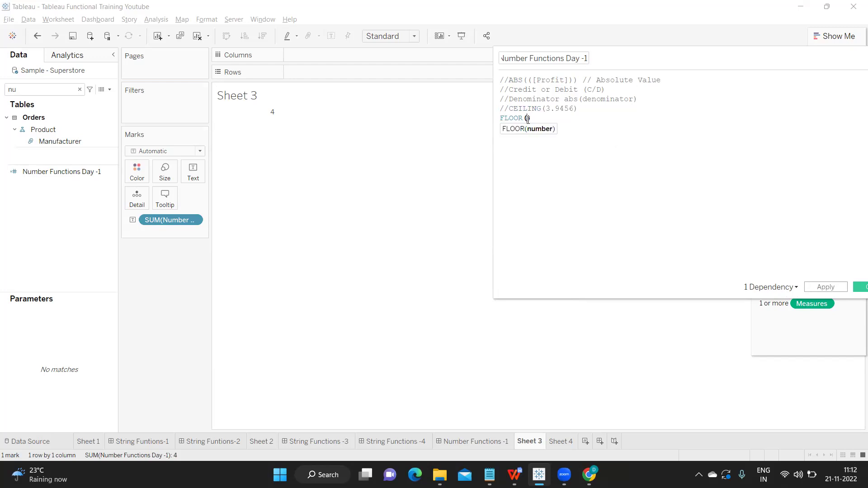
type("3.")
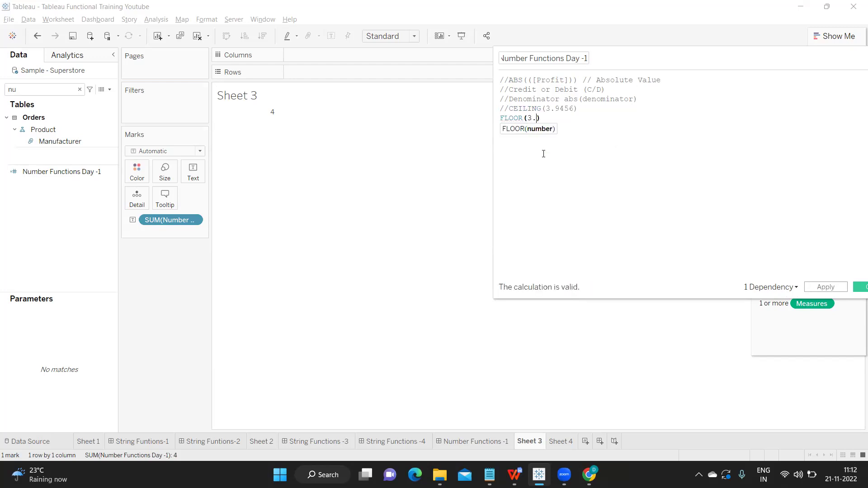
type("14")
key("BackSpace")
key("BackSpace")
type("945")
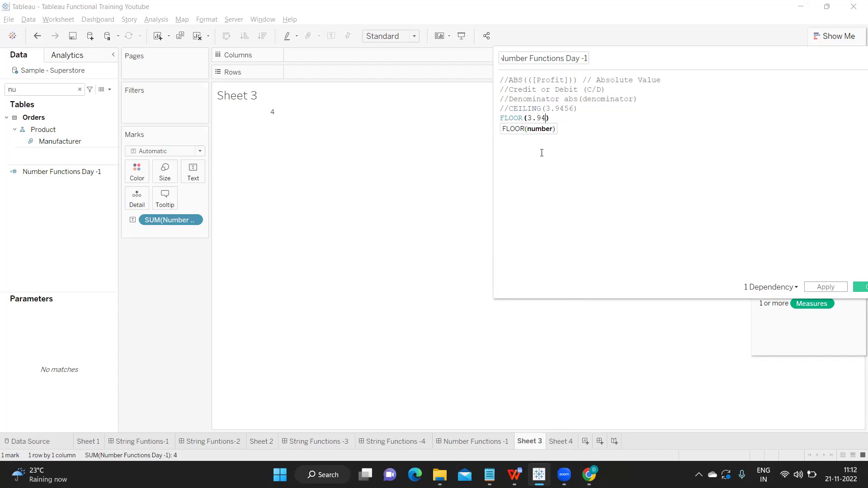
type("6")
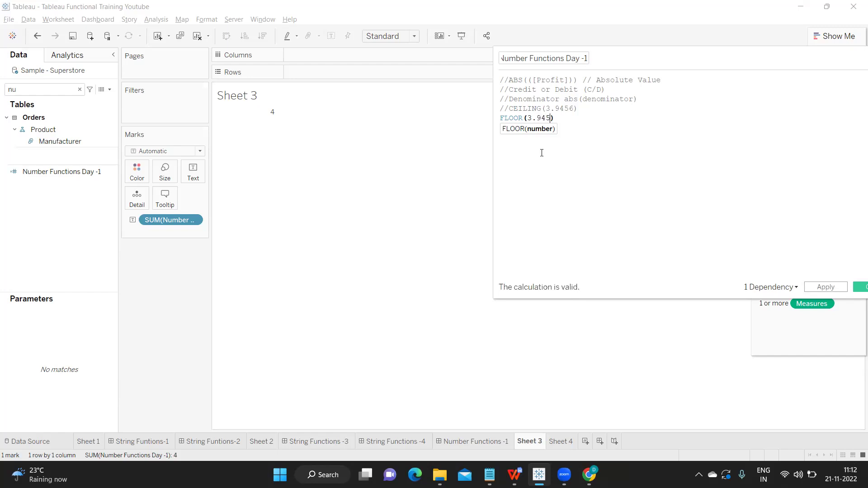
left_click_drag(527, 118, 542, 119)
left_click(532, 118)
left_click(825, 287)
mouse_move(271, 114)
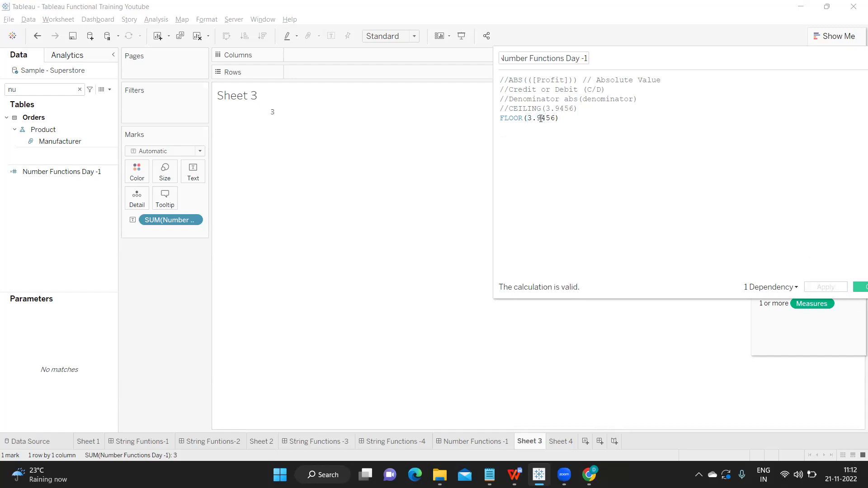
- Change the FLOOR argument to 3.8456 and apply the calculation
key("BackSpace")
type("8")
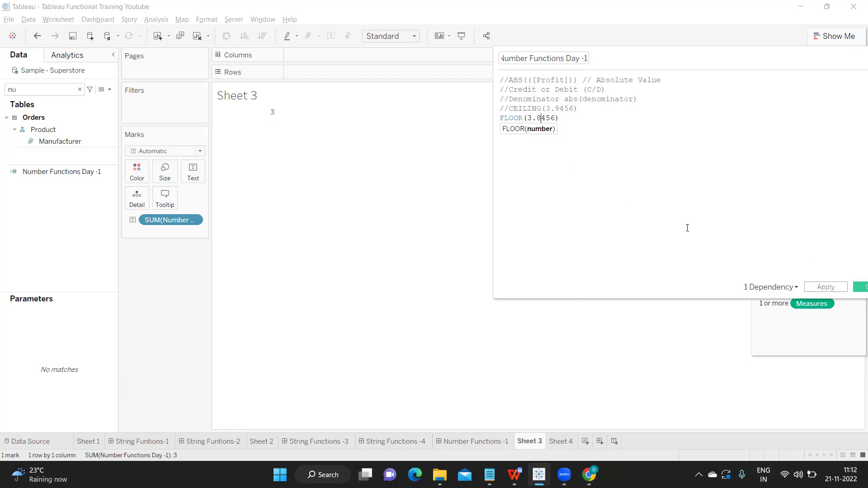
left_click(818, 289)
- Change the FLOOR argument to 3.5456, apply the calculation, and select the first decimal digit
left_click_drag(540, 118, 536, 118)
type("5")
left_click(833, 287)
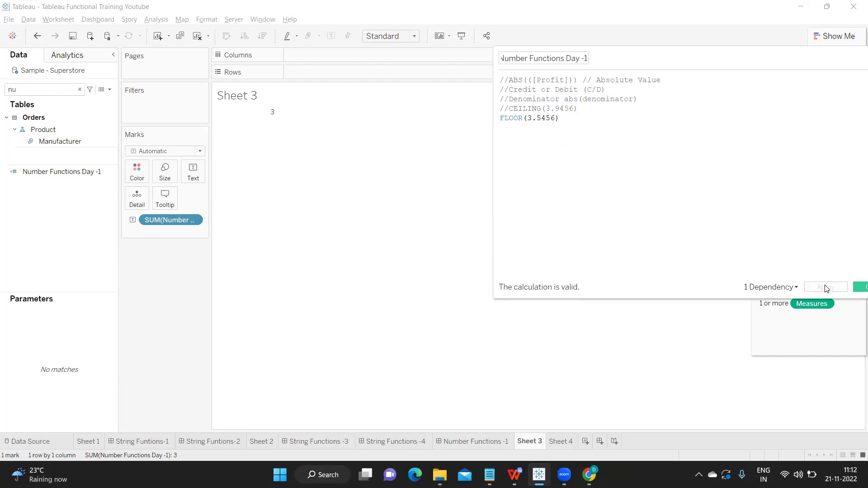
left_click_drag(541, 118, 537, 118)
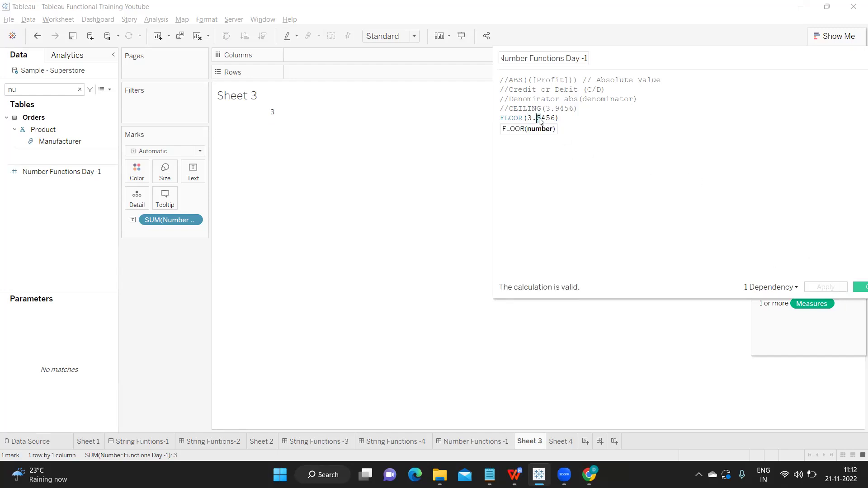
- Change the FLOOR argument to 3.1456 and apply the calculation
type("1")
left_click(822, 288)
mouse_move(265, 117)
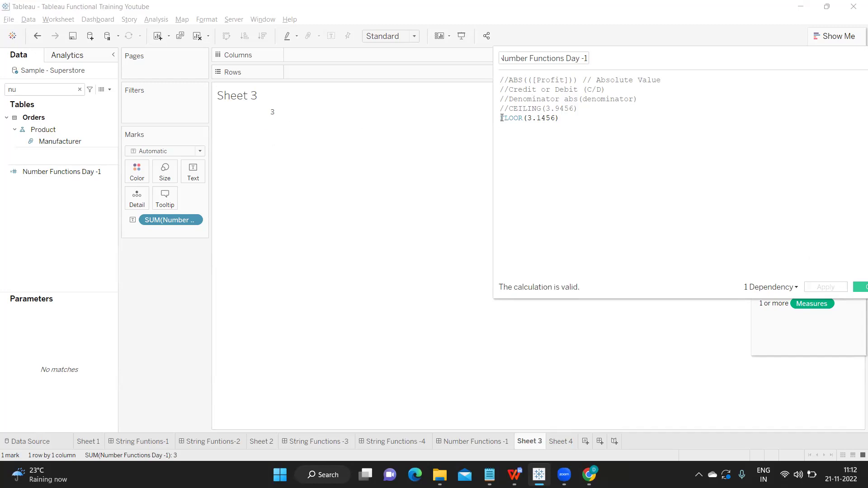
- Comment out the FLOOR(3.1456) line and insert the ROUND function on a new line below it
type("//")
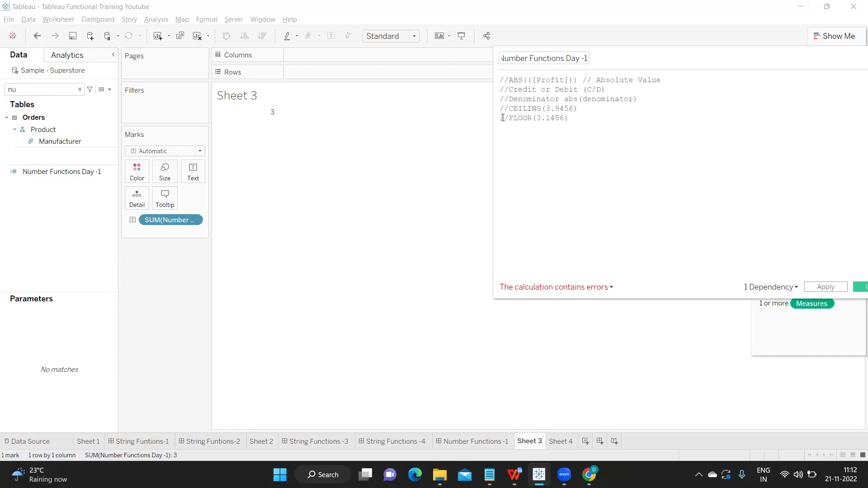
left_click_drag(572, 119, 500, 110)
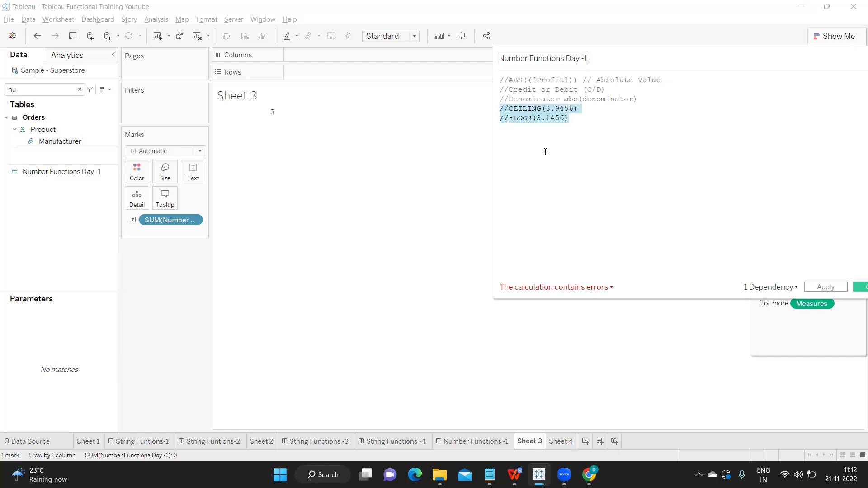
left_click(577, 118)
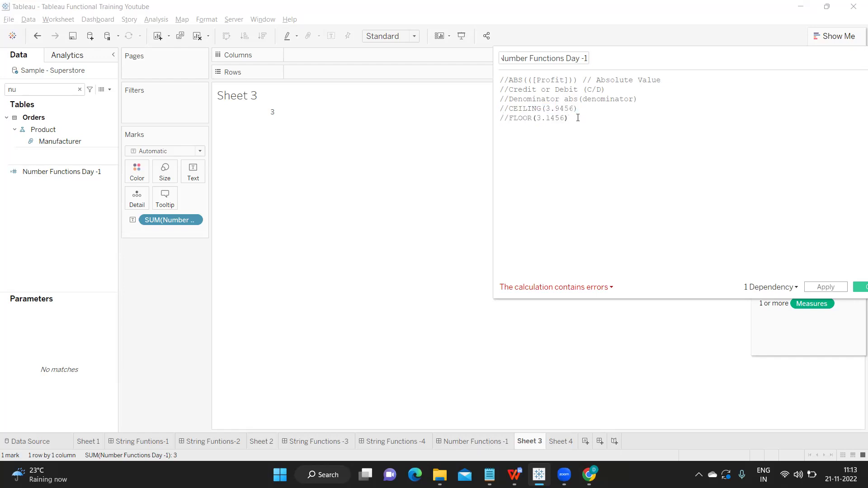
key("Return")
type("rou")
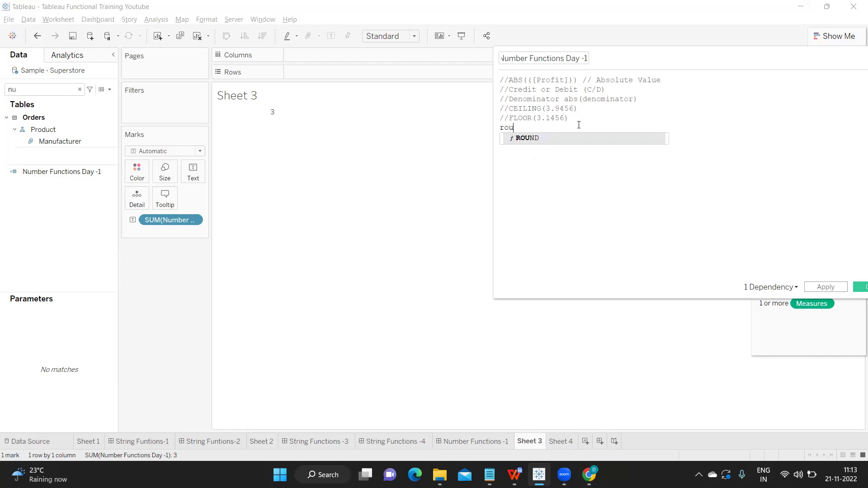
key("Return")
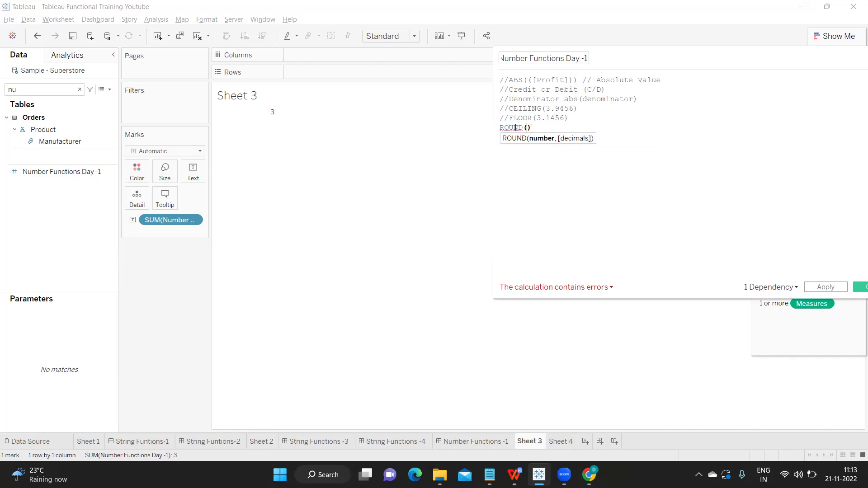
- Enter 3.15678 as the ROUND number with 2 decimals and apply the calculation
mouse_move(516, 128)
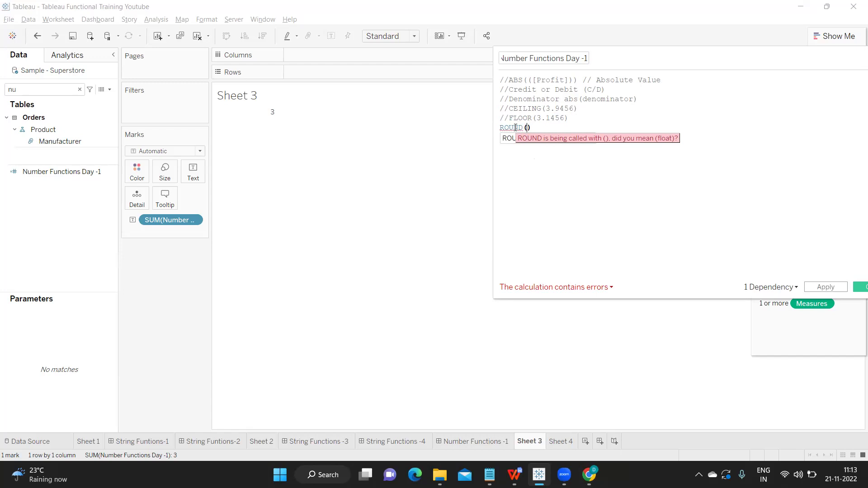
type("3.1")
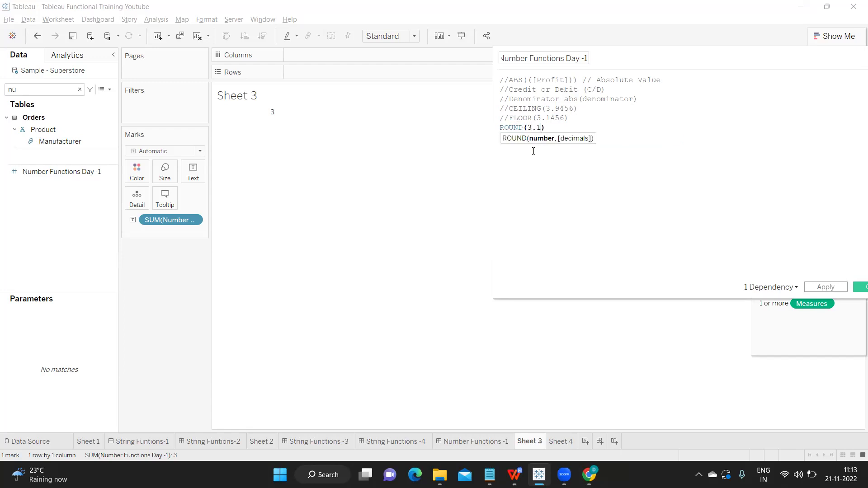
type("5678")
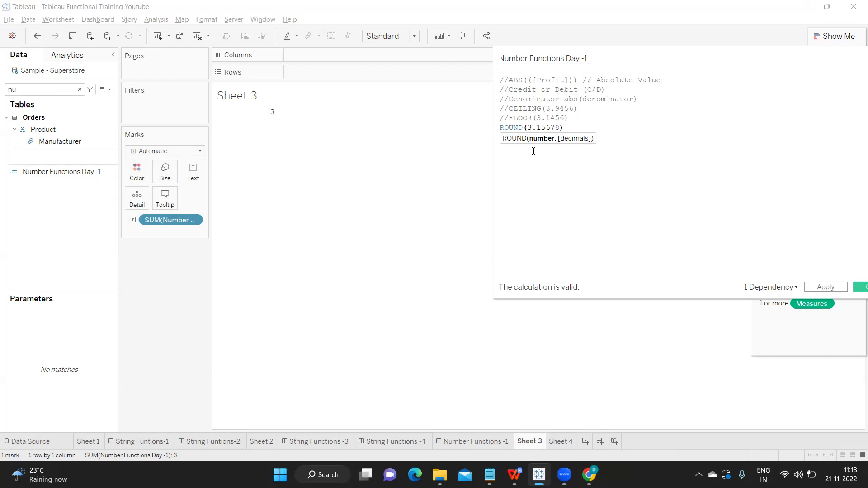
type(",")
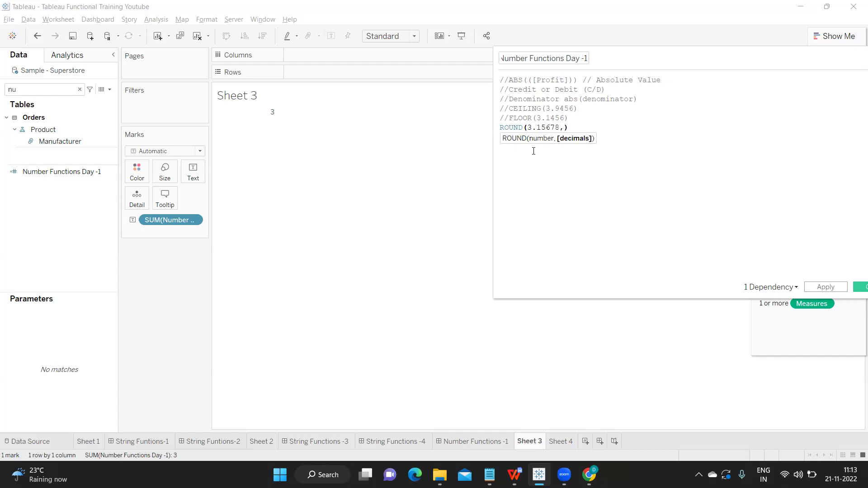
type("2")
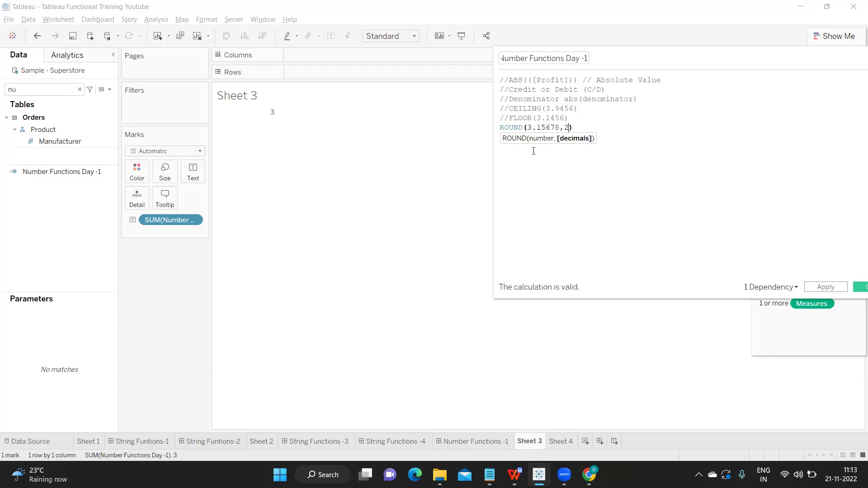
left_click(815, 288)
mouse_move(268, 114)
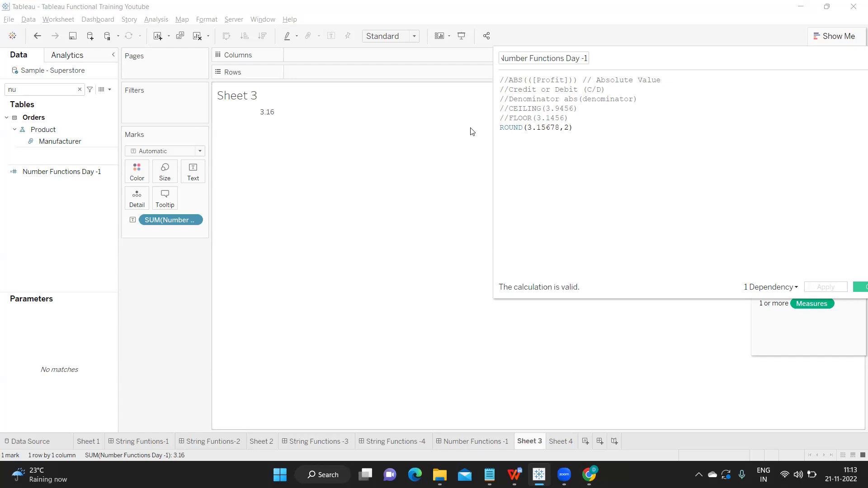
- Change the number in the ROUND function to 3.15478 and apply the calculation
left_click(540, 127)
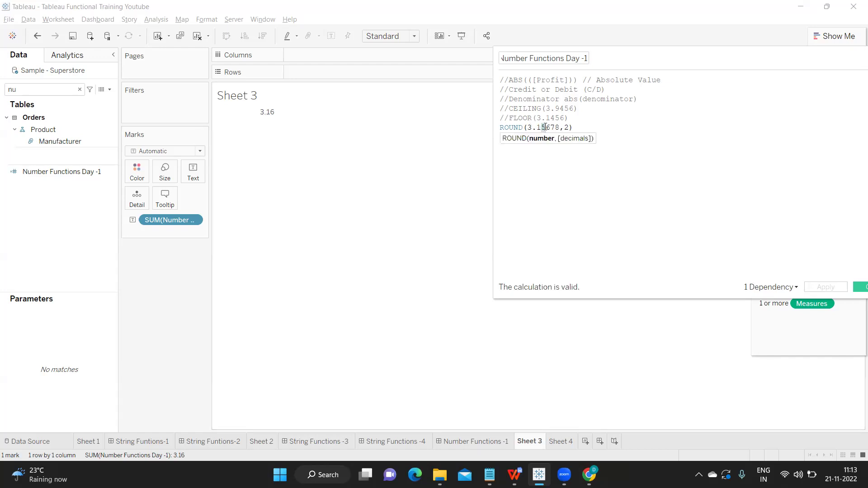
left_click_drag(547, 127, 556, 128)
mouse_move(267, 114)
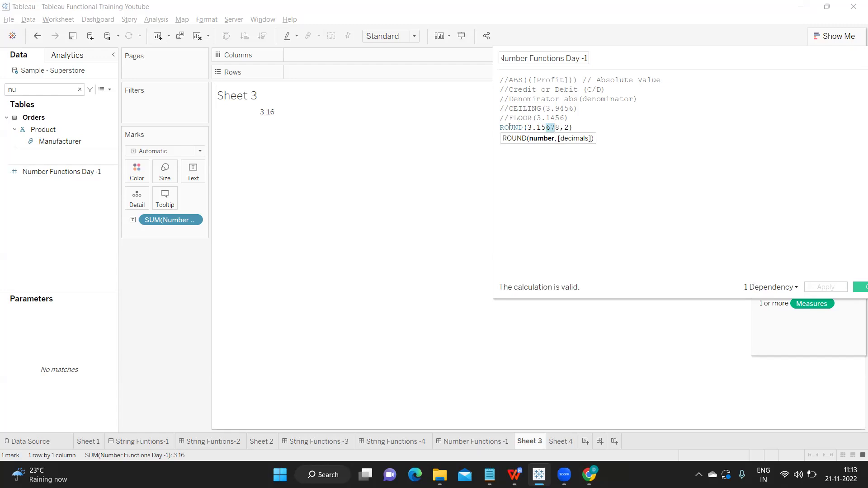
left_click(549, 129)
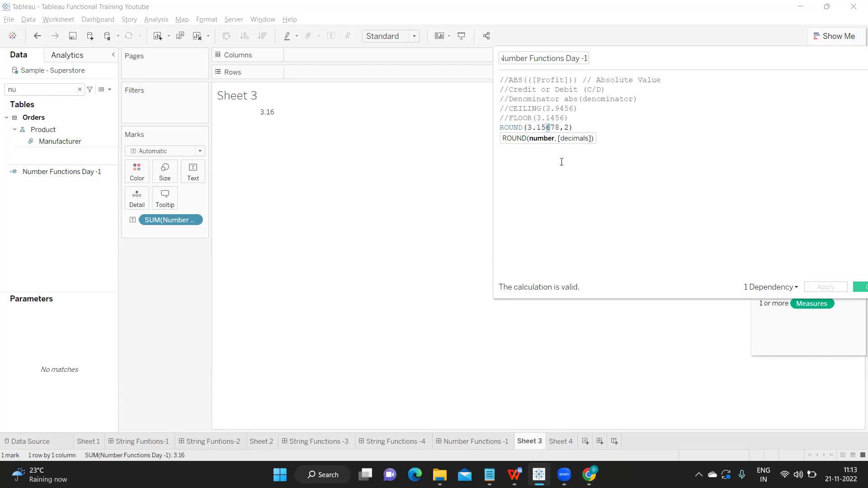
key("BackSpace")
type("4")
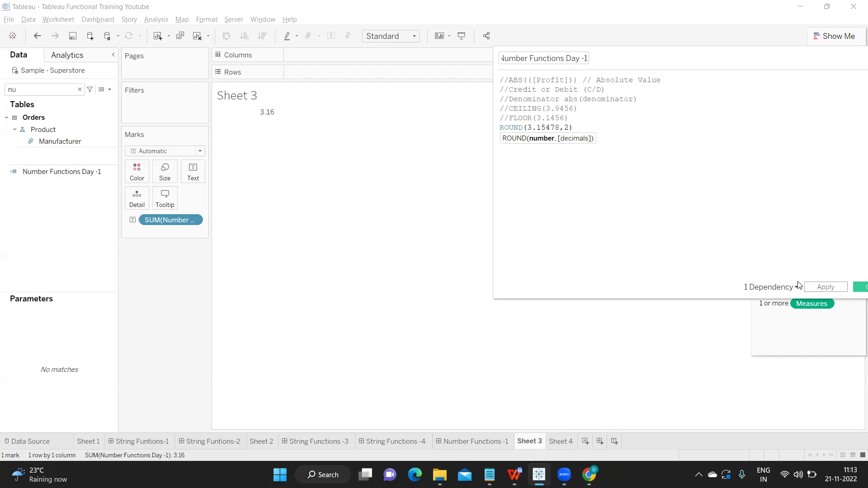
left_click(817, 287)
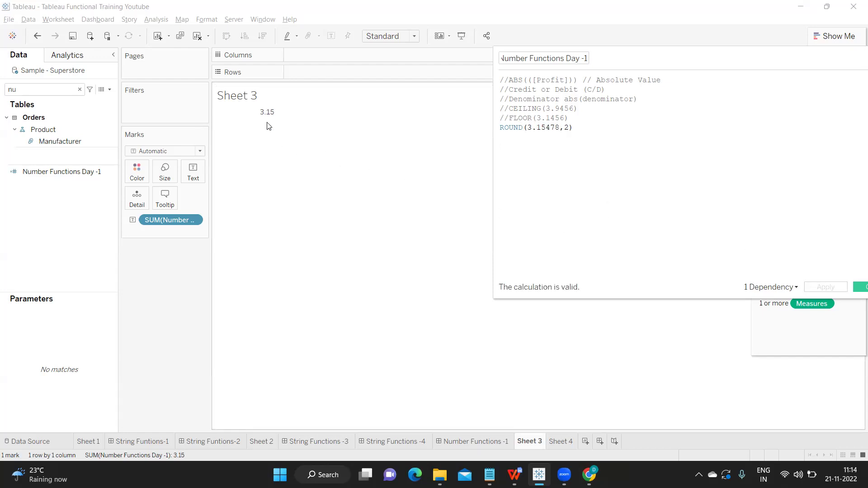
- Examine the number and decimals arguments of the ROUND function against the value shown on Sheet 3
left_click_drag(526, 128, 561, 128)
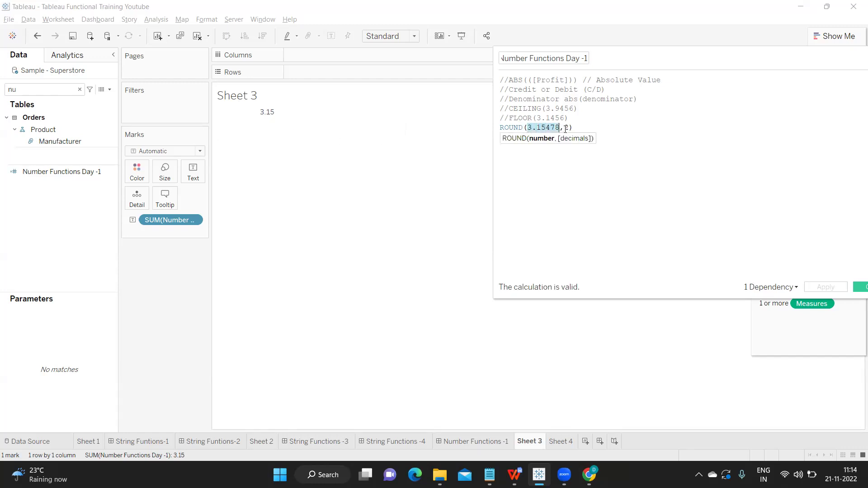
left_click(567, 128)
double_click(567, 127)
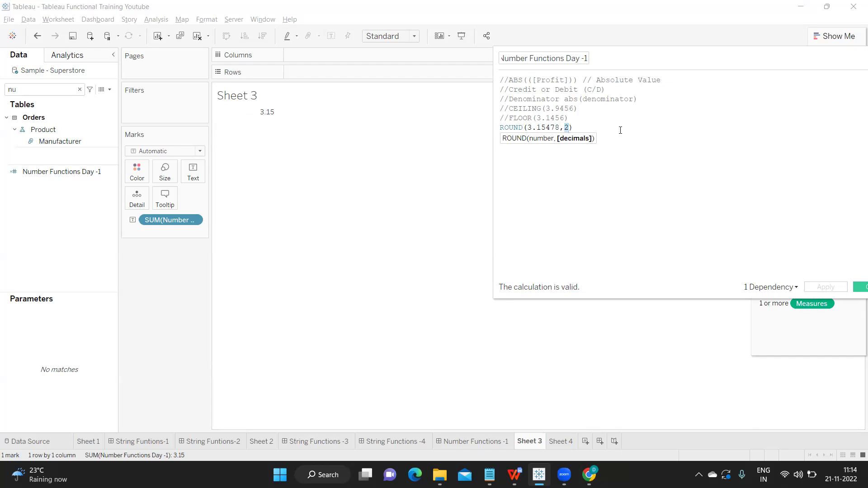
left_click(587, 129)
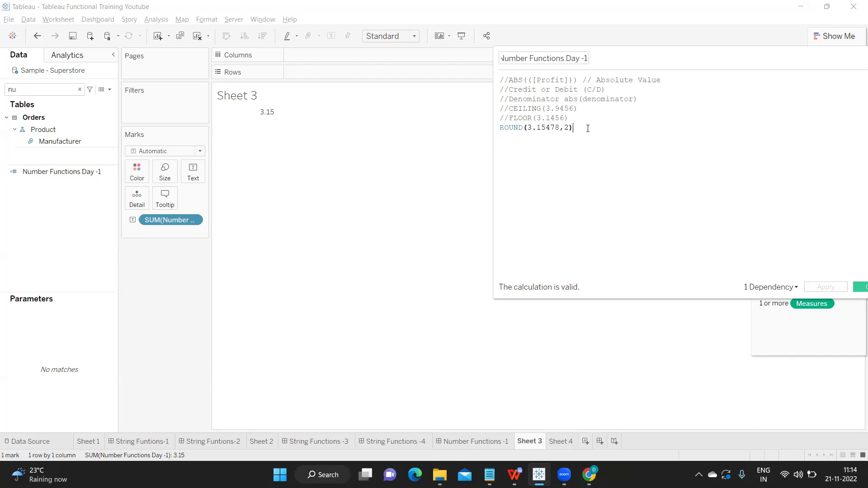
left_click_drag(500, 128, 528, 130)
mouse_move(275, 116)
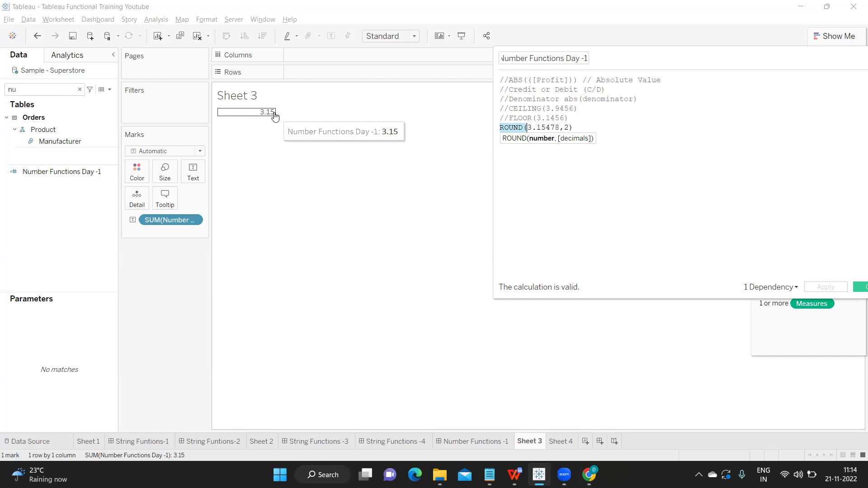
left_click(608, 126)
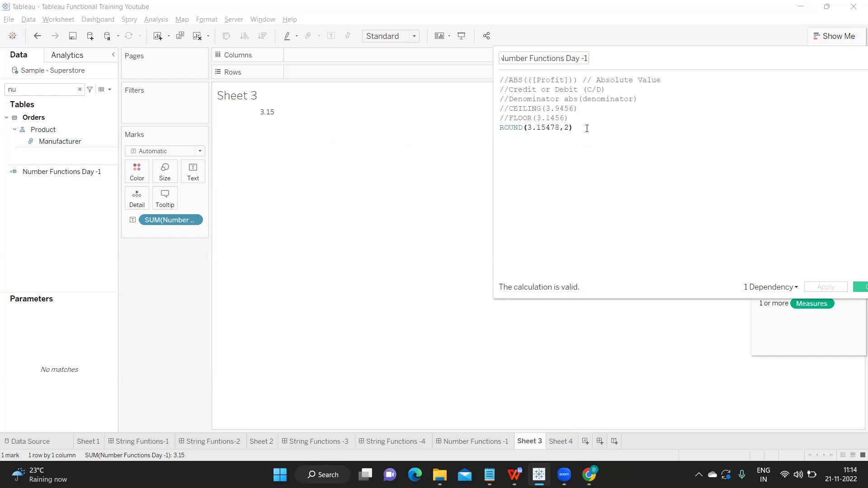
- Set the decimals argument of the ROUND function to 3 and apply the calculation
double_click(568, 127)
type("3")
left_click(826, 288)
- Change the number in the ROUND function to 3.15578 and apply the calculation
left_click(548, 128)
key("BackSpace")
type("5")
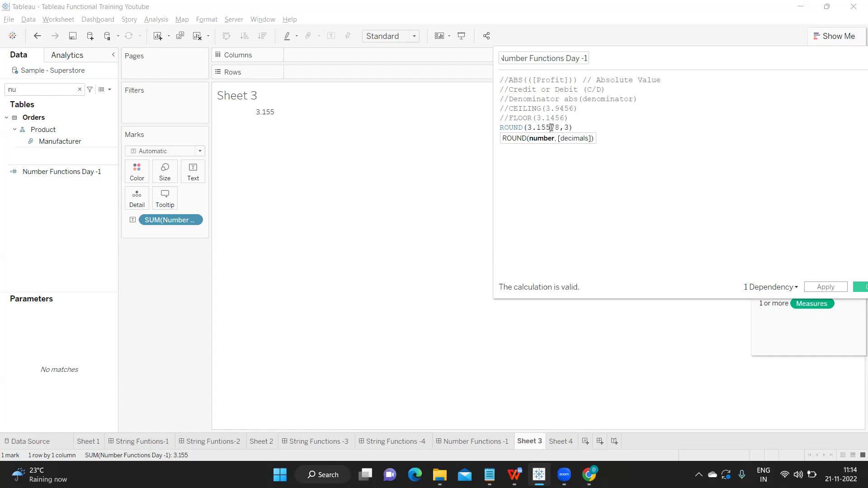
left_click_drag(552, 128, 556, 128)
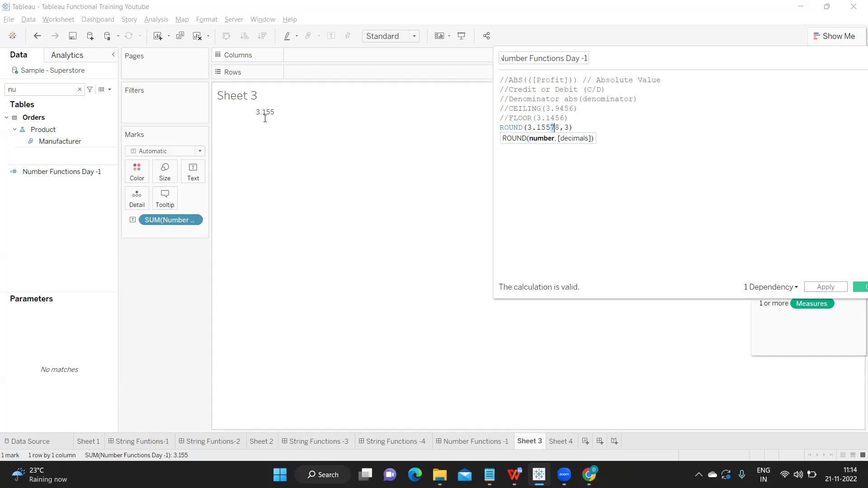
left_click(817, 286)
mouse_move(276, 119)
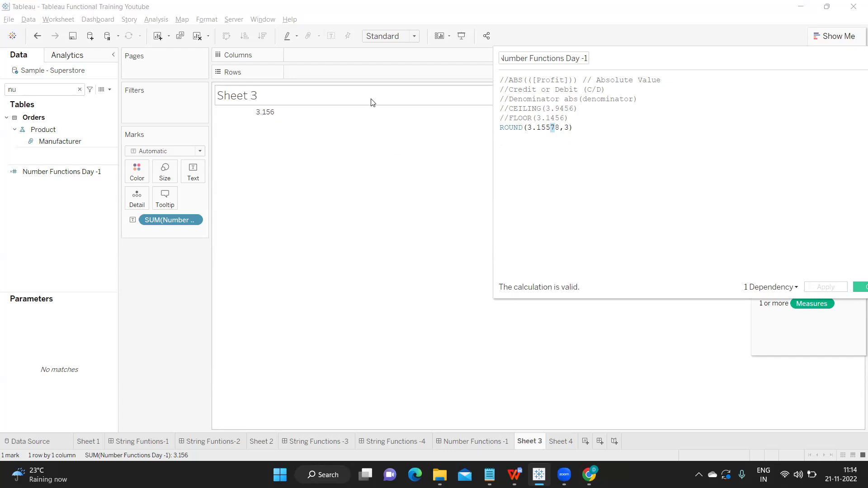
- Set the decimals argument of the ROUND function to 0 and apply the calculation
left_click_drag(573, 128, 499, 128)
mouse_move(258, 115)
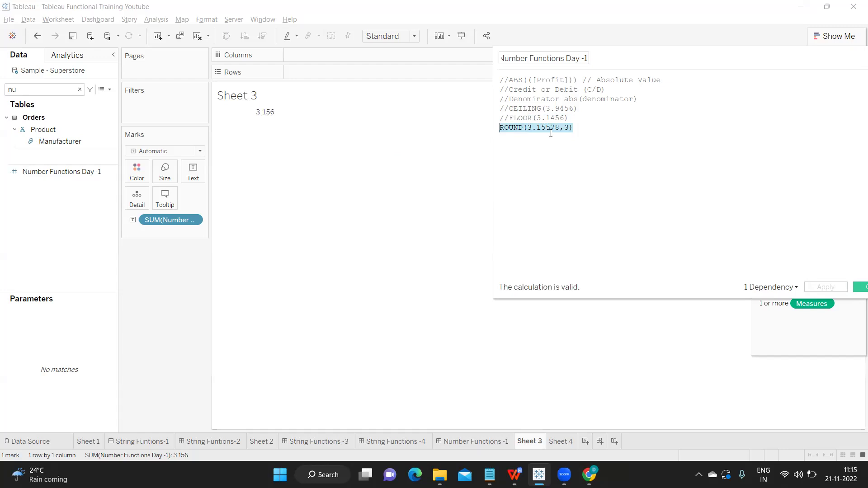
double_click(566, 128)
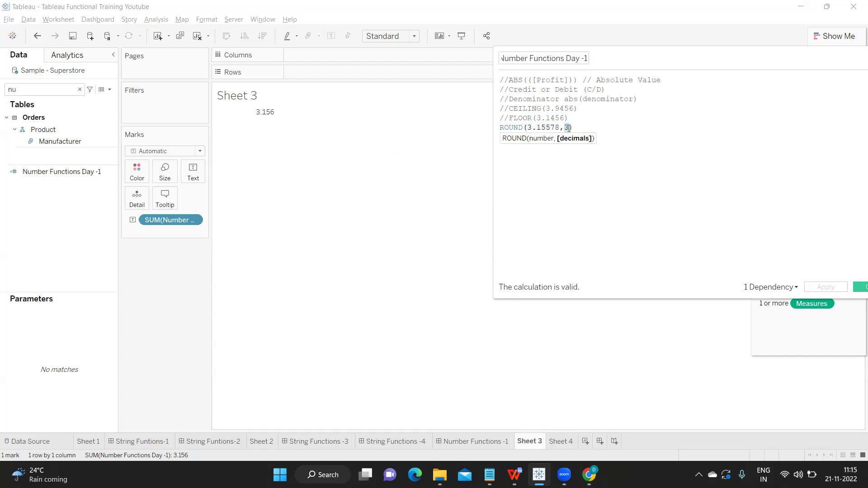
type("0")
left_click(812, 287)
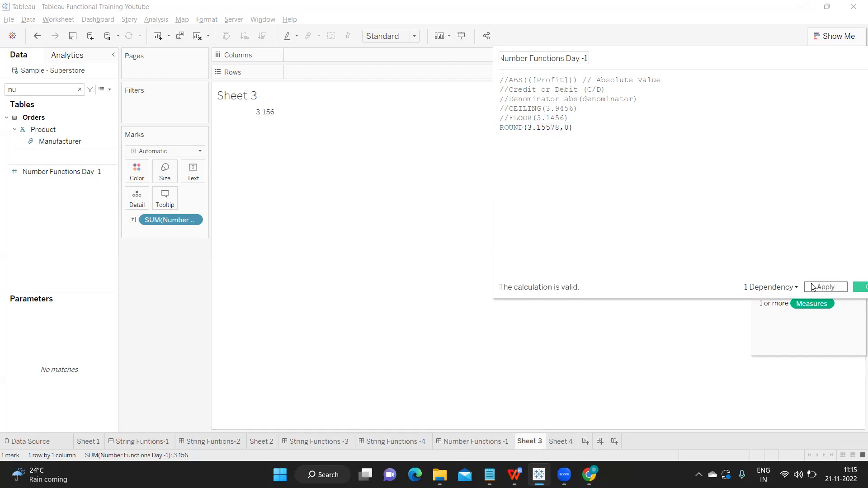
mouse_move(298, 123)
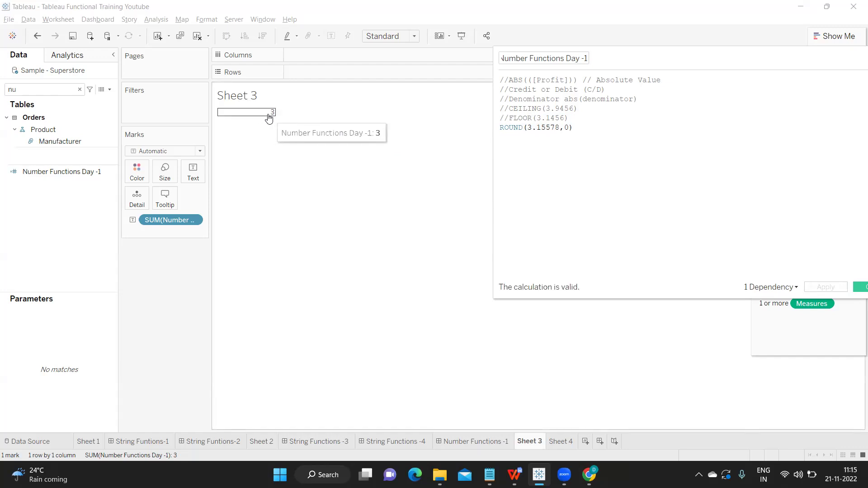
- Review the complete ROUND formula and the role of its decimals argument
left_click_drag(576, 127, 499, 127)
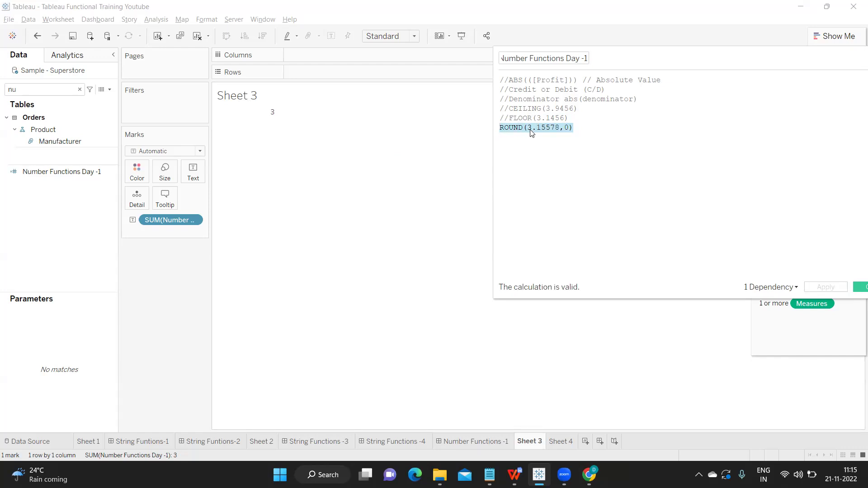
left_click(566, 129)
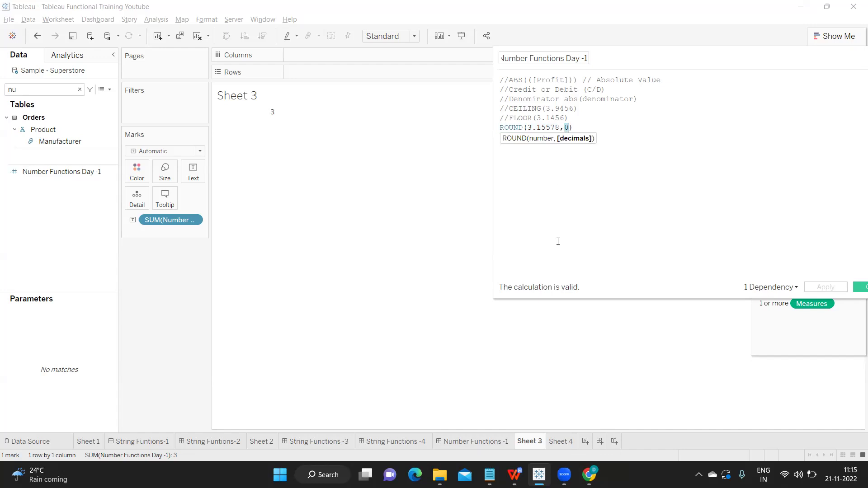
left_click(585, 128)
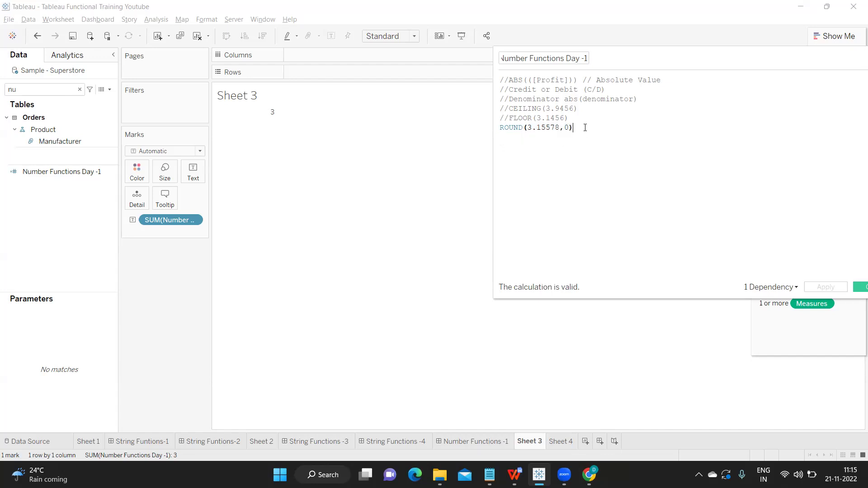
left_click_drag(582, 127, 499, 129)
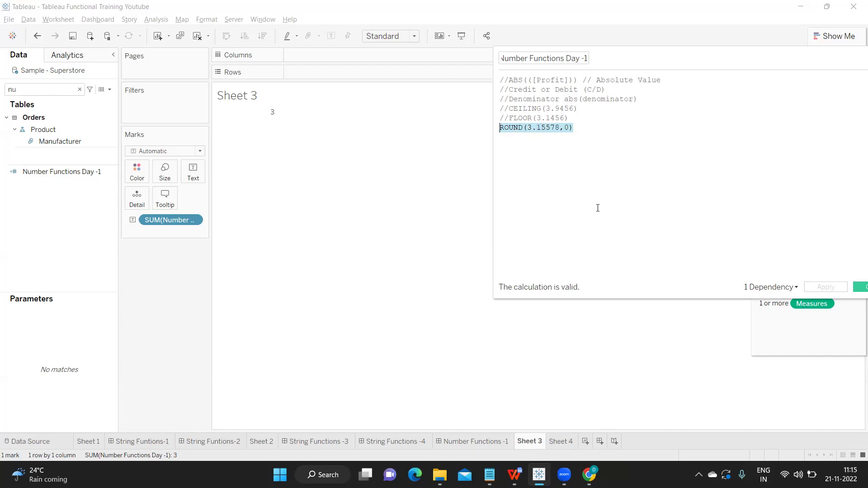
left_click(566, 130)
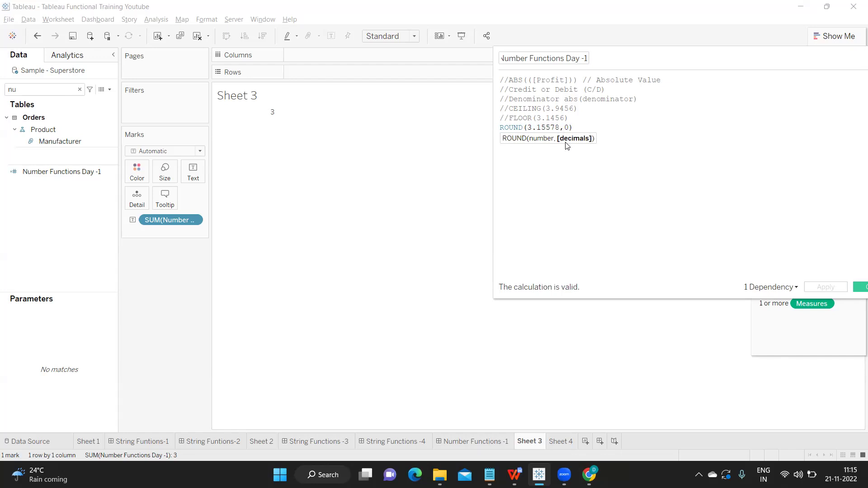
left_click(598, 130)
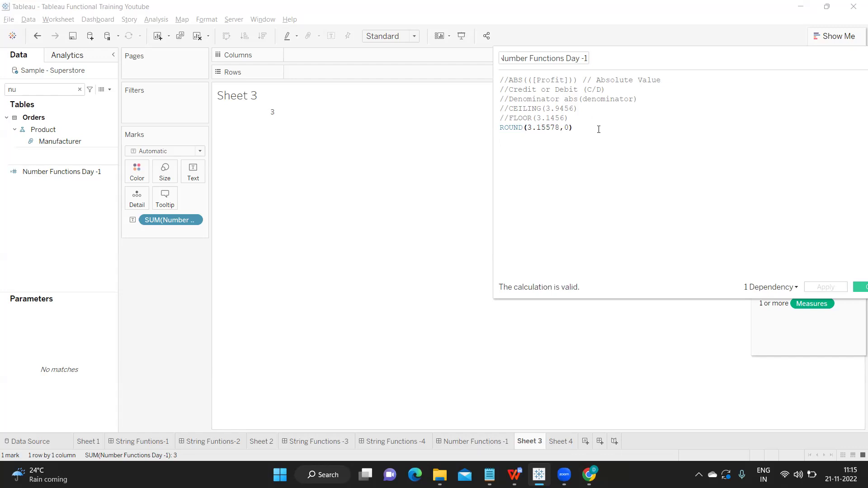
- Find the Sub-Category field in the data list and place it on Rows in Sheet 3
left_click_drag(588, 130, 501, 132)
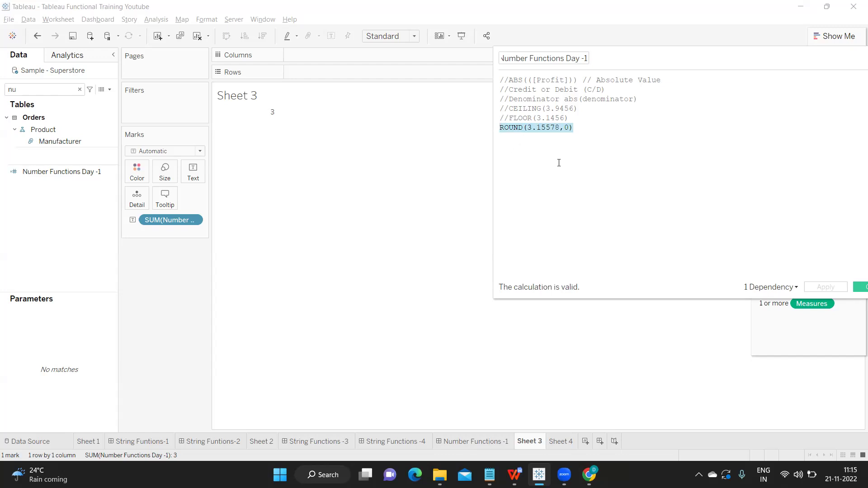
left_click(23, 86)
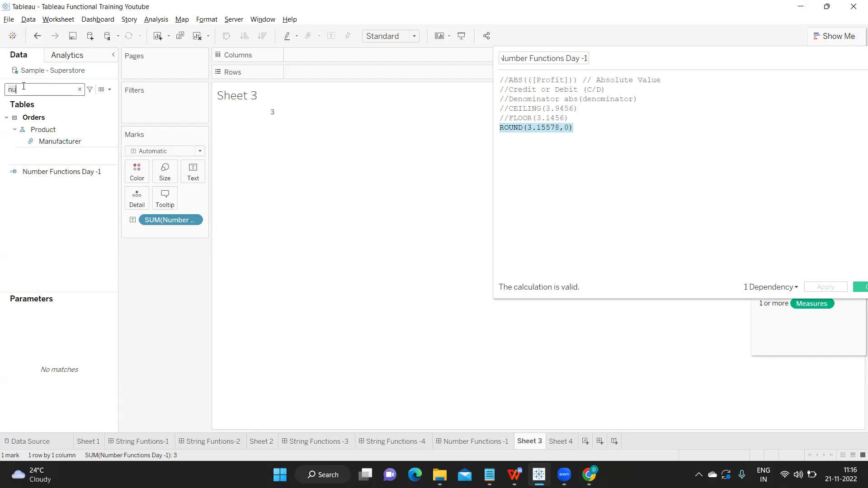
key("BackSpace")
key("BackSpace")
type("su")
left_click_drag(81, 142, 331, 74)
- Find the Sales field and add it to the marks alongside the Number Functions calculation
left_click(61, 92)
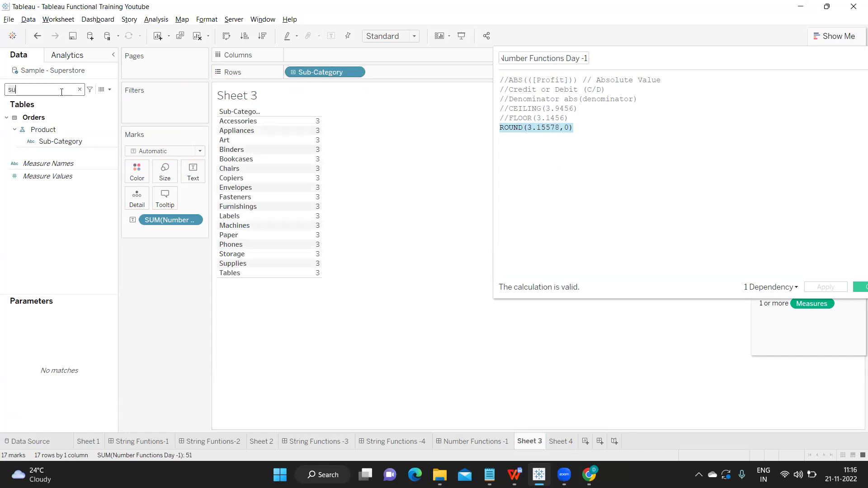
key("BackSpace")
key("BackSpace")
type("sa")
left_click_drag(39, 137, 194, 184)
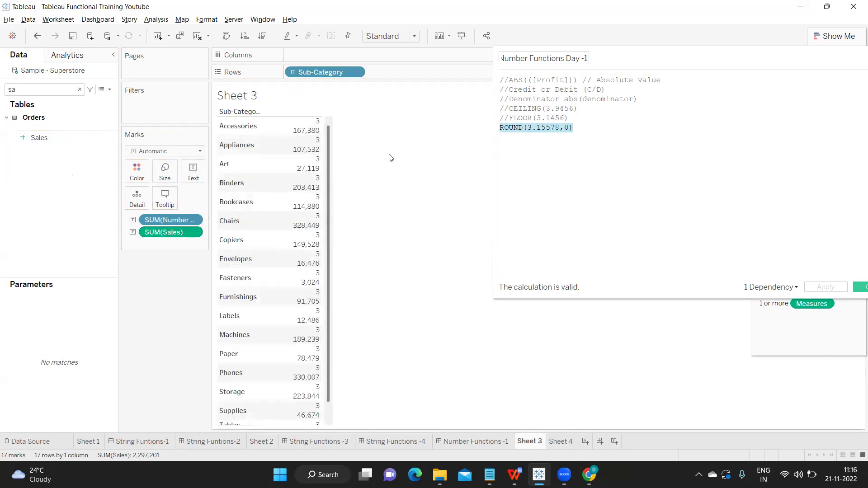
- Replace the number argument of the ROUND function with SUM([Sales])
left_click(562, 149)
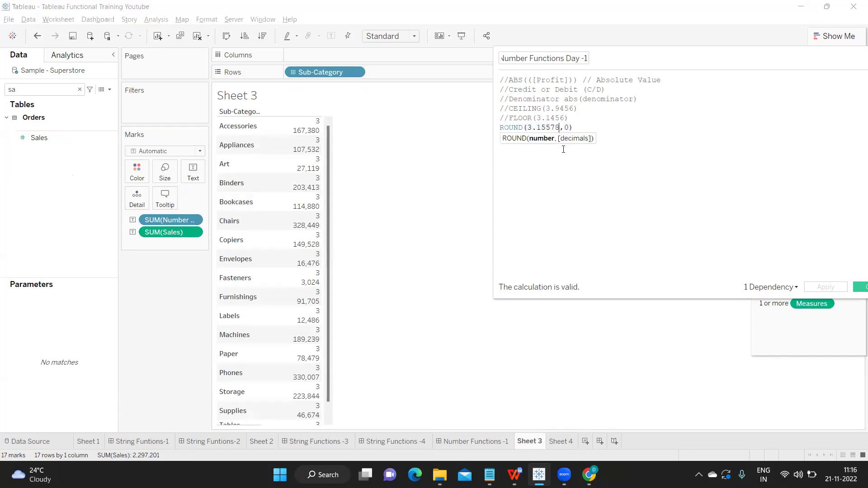
key("BackSpace")
key("BackSpace")
key("BackSpace")
key("BackSpace")
key("BackSpace")
key("BackSpace")
key("BackSpace")
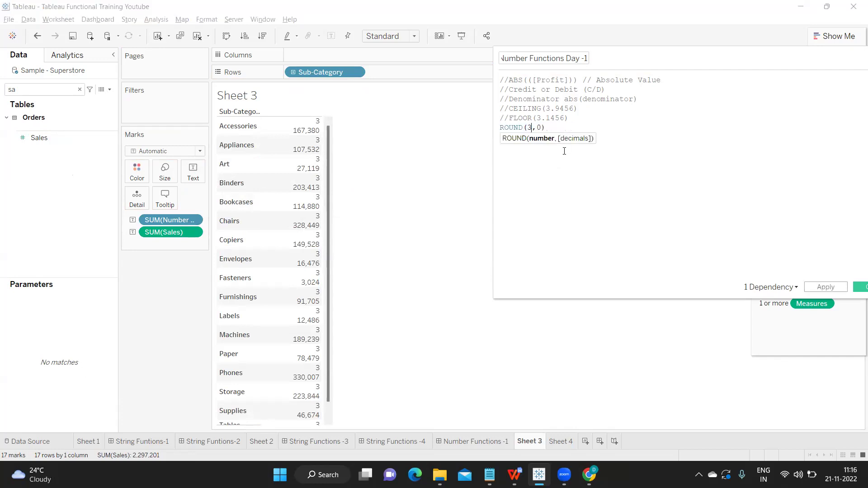
type("SUM9SA")
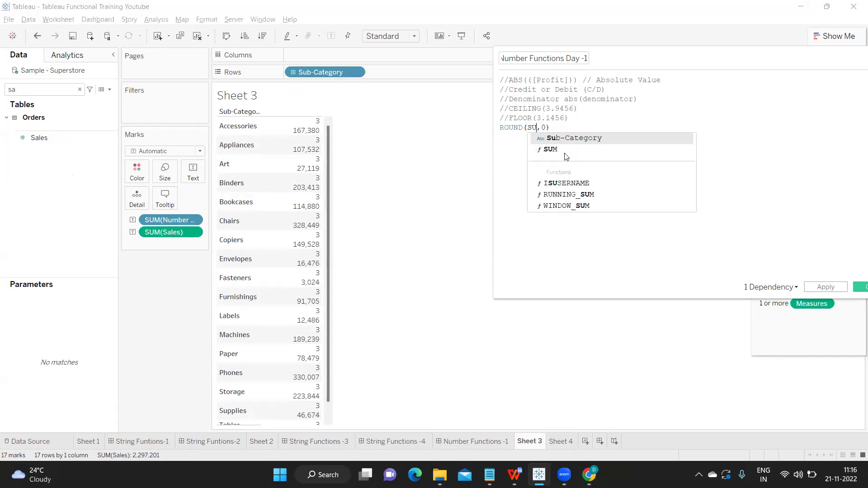
key("BackSpace")
key("BackSpace")
key("BackSpace")
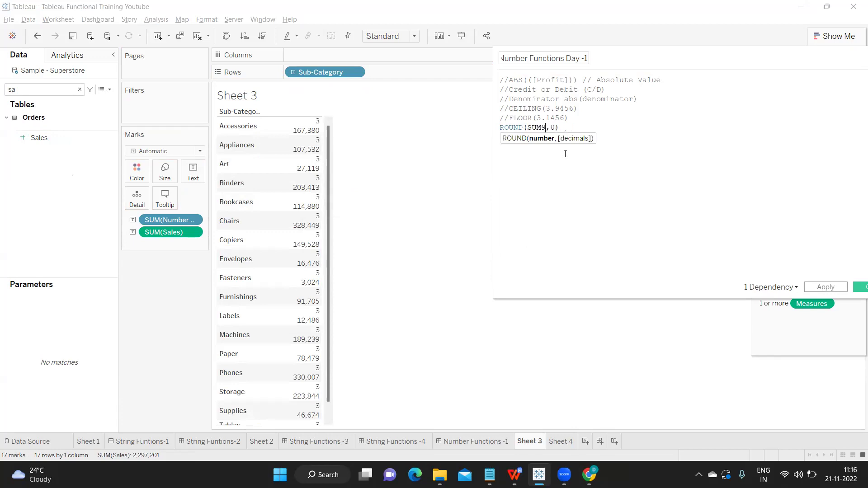
type("(sa")
key("Return")
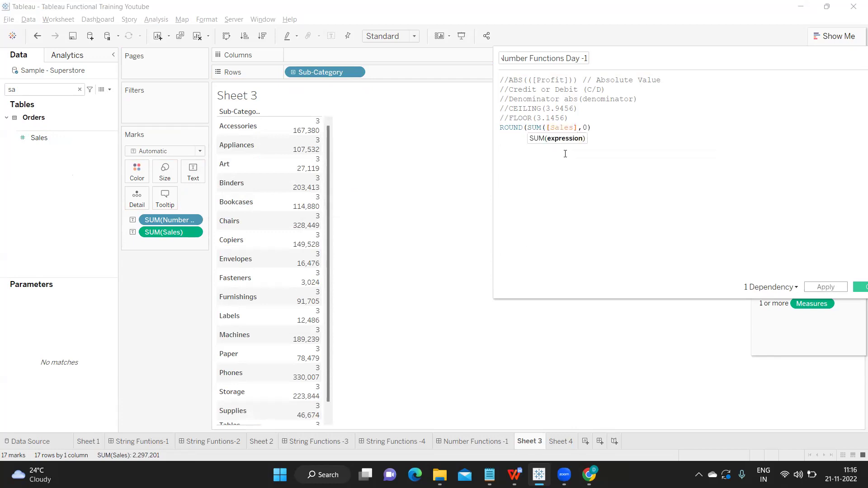
type(")")
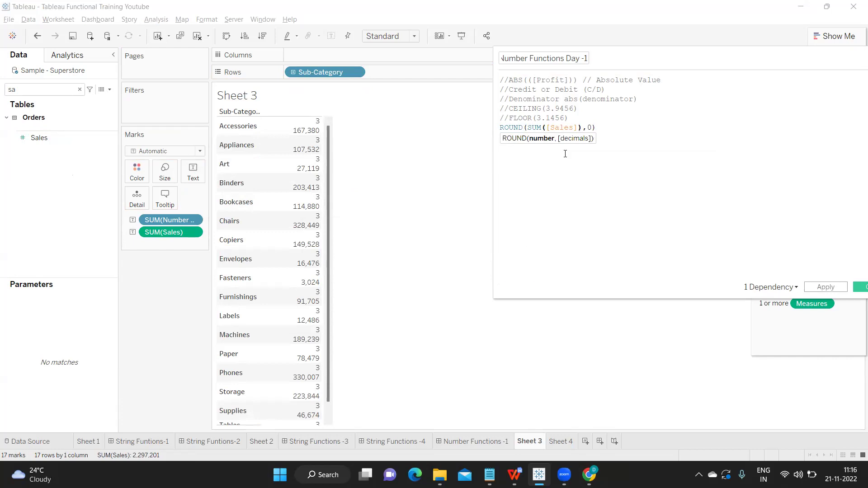
- Set the decimals argument of ROUND(SUM([Sales])) to 2 and apply the calculation
double_click(589, 128)
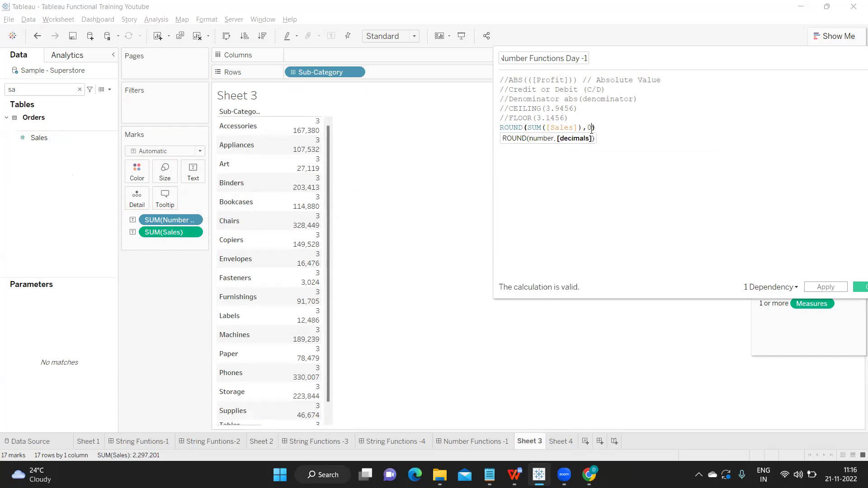
type("2")
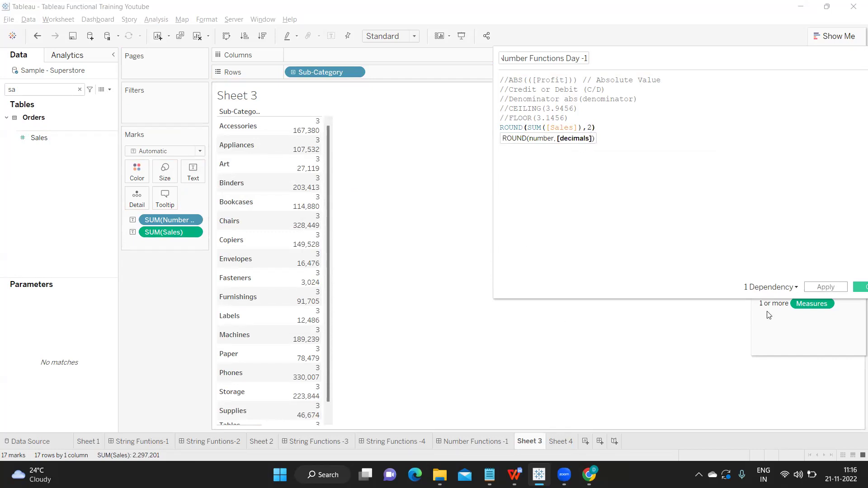
left_click(827, 287)
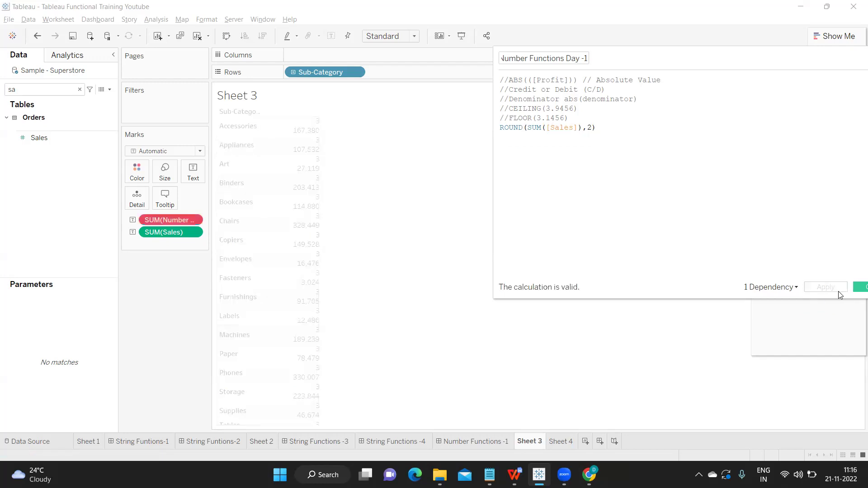
- Remove the invalid Number Functions measure from the marks and add the Number Functions Day -1 field back as text
left_click_drag(154, 221, 158, 267)
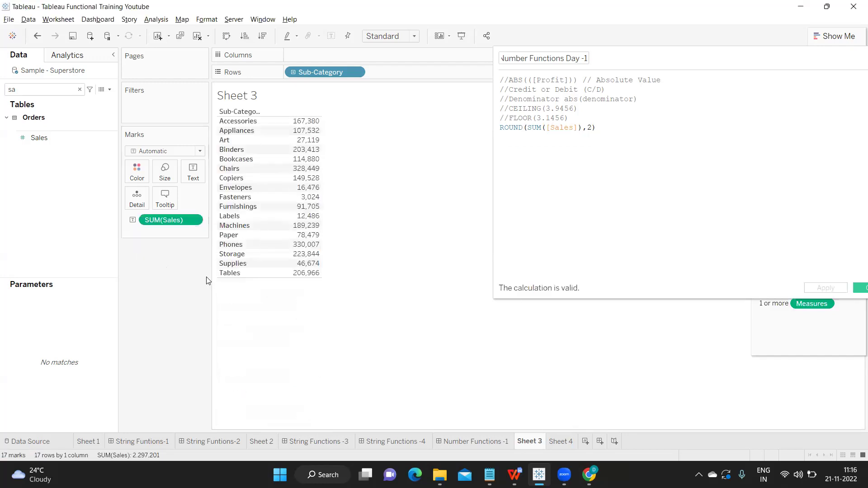
double_click(32, 92)
type("NU")
left_click_drag(53, 172, 199, 178)
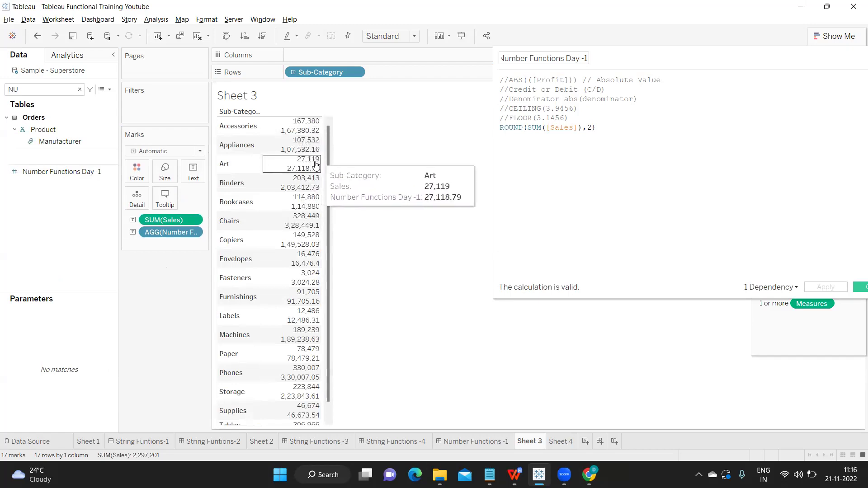
- Set the decimals argument of ROUND(SUM([Sales])) to 5 and apply the calculation
double_click(590, 127)
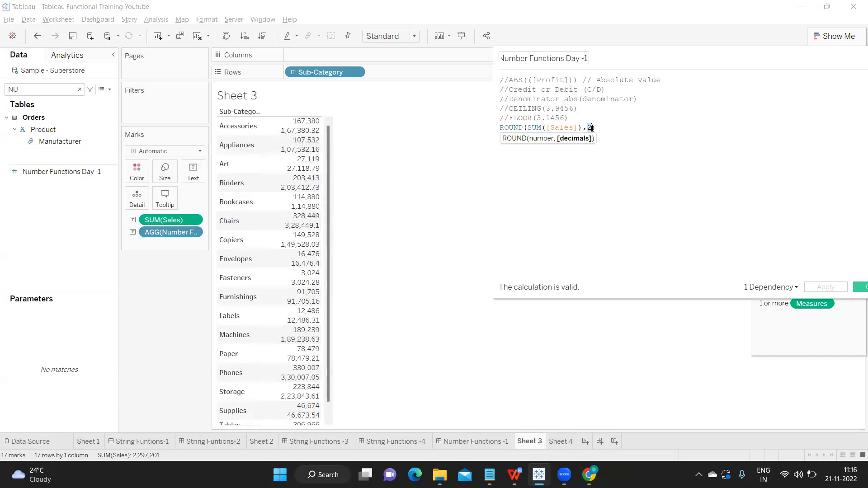
type("5")
left_click(825, 287)
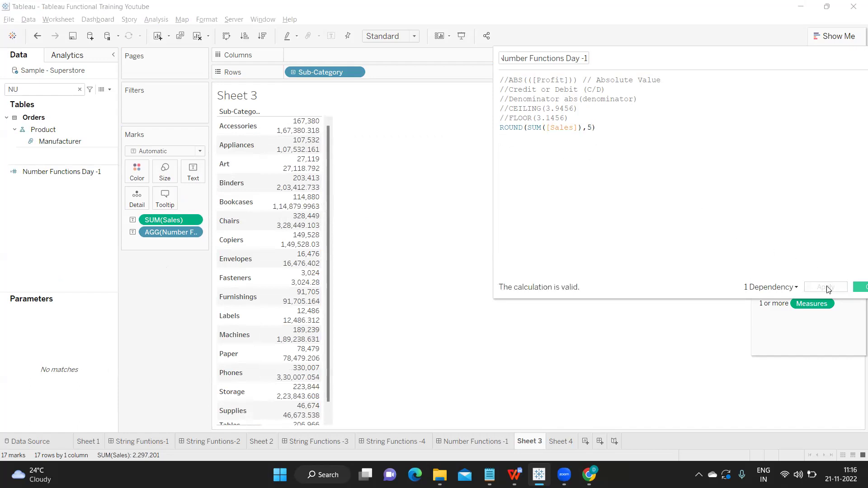
- Add the comparison 100.20 =100.20 on a new line below the ROUND formula
left_click(606, 129)
key("Return")
type("1")
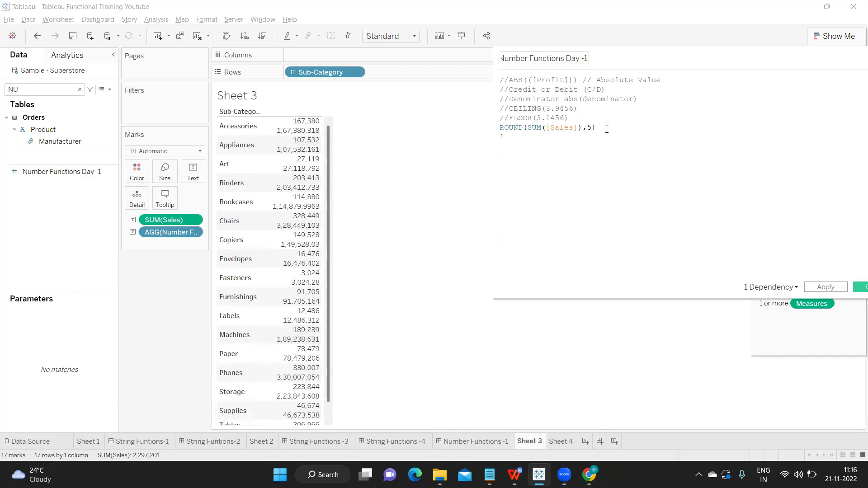
type("00.20 =100")
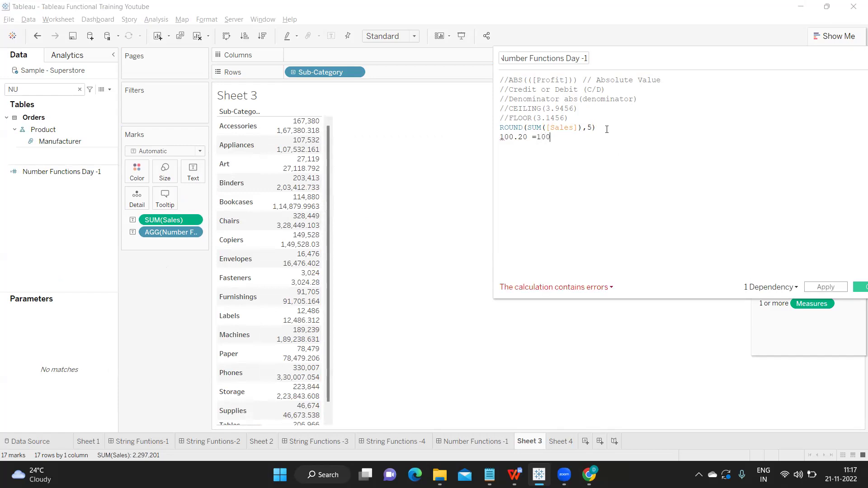
key("Return")
key("BackSpace")
type(".20")
- Examine both sides of the 100.20 comparison line
left_click_drag(566, 137, 498, 137)
left_click(507, 139)
left_click_drag(566, 137, 493, 142)
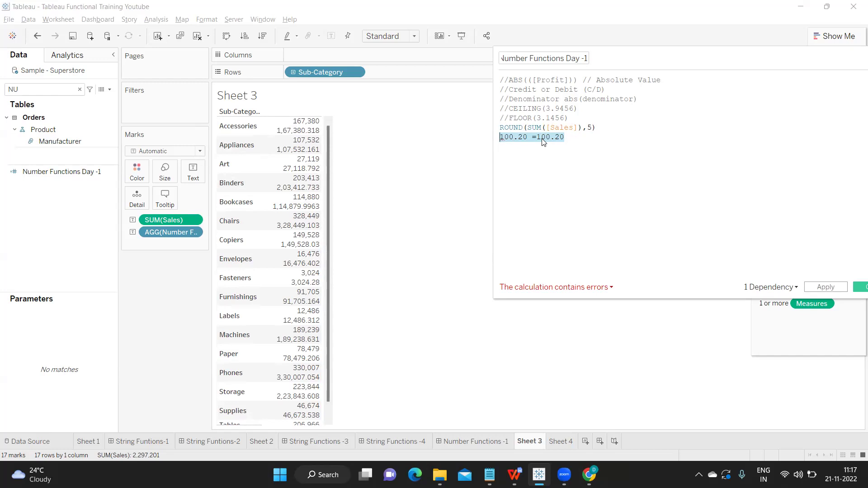
left_click(543, 142)
left_click_drag(576, 138, 493, 137)
left_click(524, 139)
- Wrap the first 100.20 of the comparison in a ROUND function with 2 decimals
left_click(500, 138)
type("ROUND(")
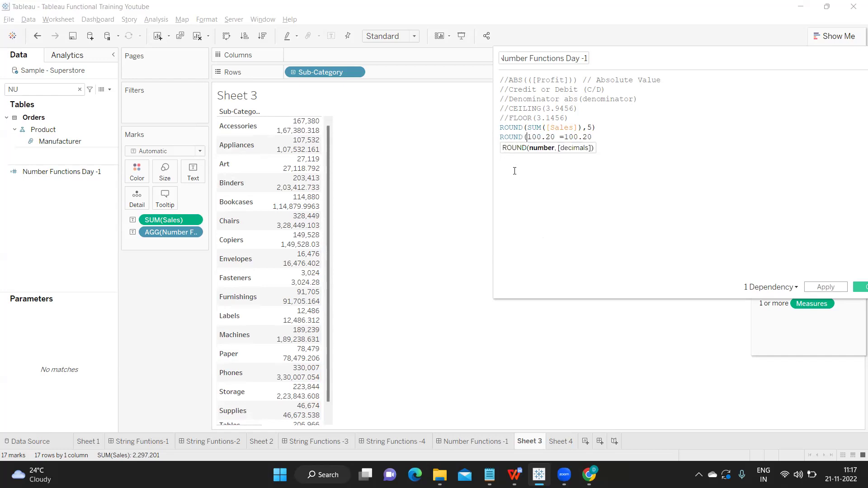
key("Right")
key("Right")
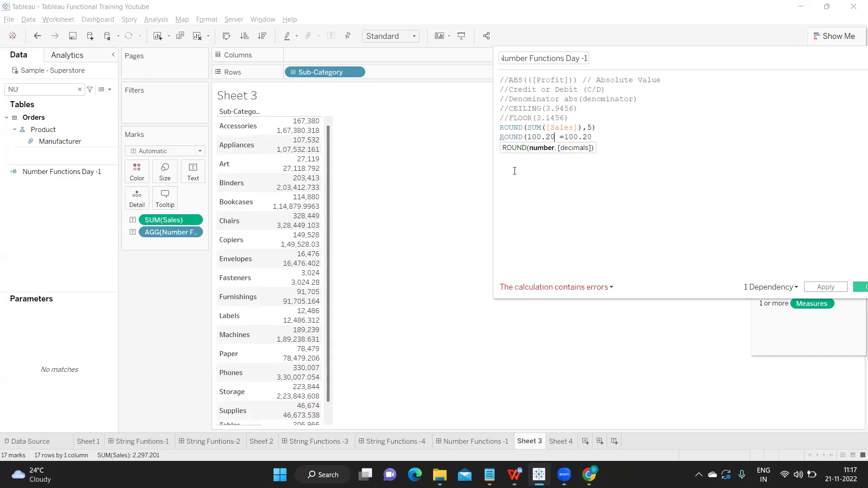
type(",2")
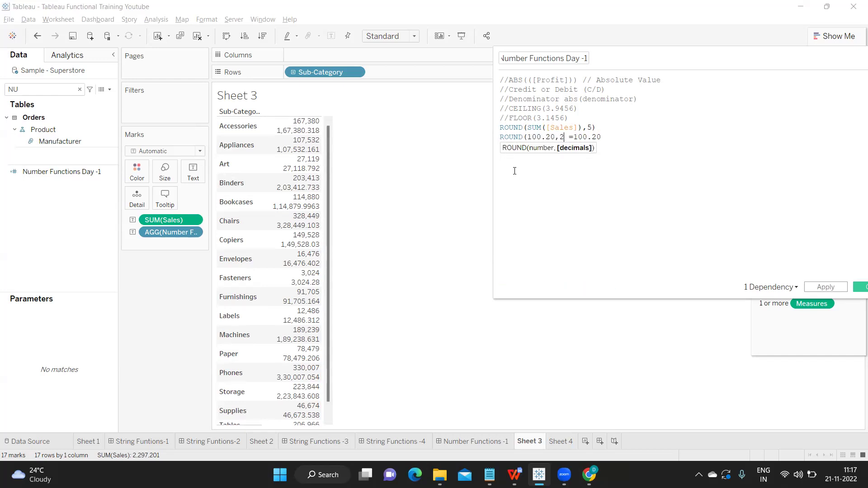
type(")")
- Wrap the second 100.20 of the comparison in ROUND as well, giving ROUND(100.20,2) on that side
key("Right")
type("ro")
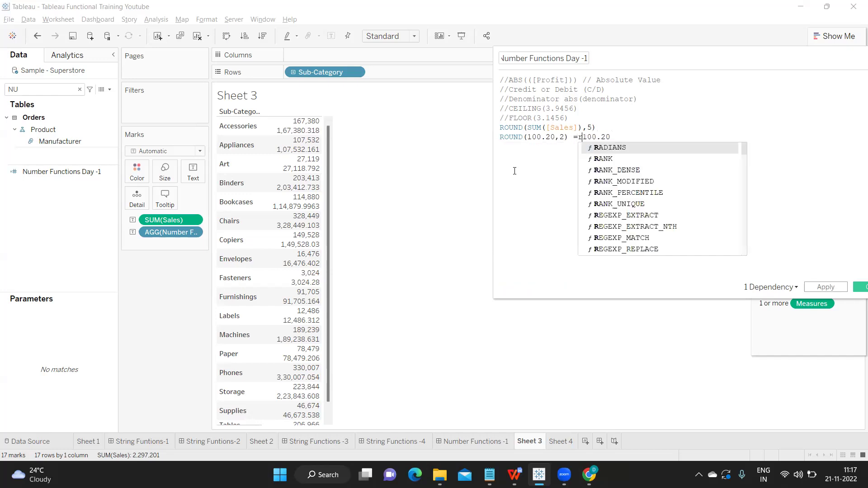
key("BackSpace")
key("BackSpace")
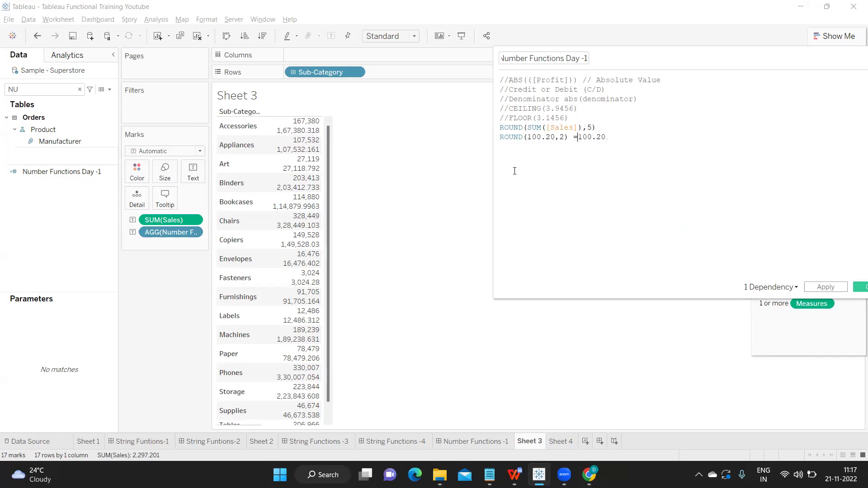
type("m")
key("BackSpace")
left_click(578, 137)
type("ROU")
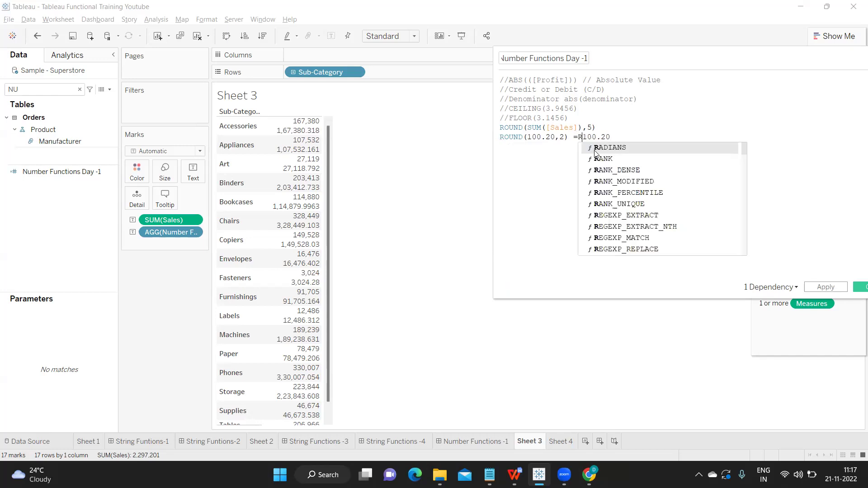
type("ND(")
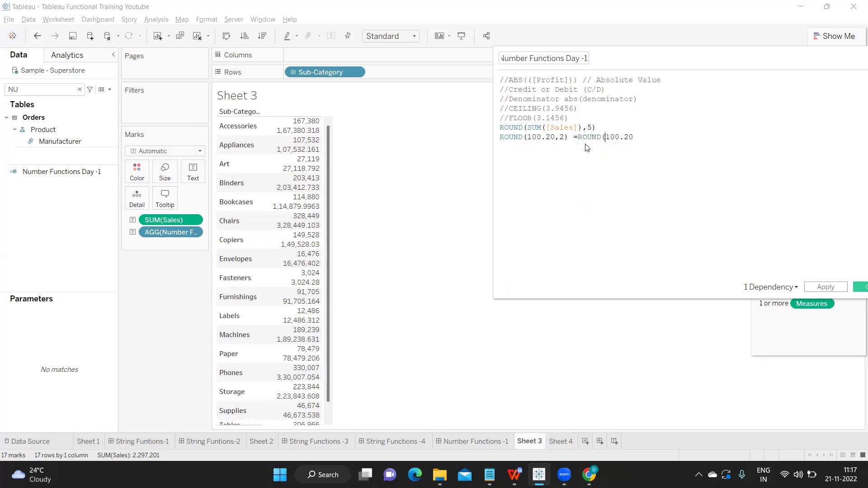
key("End")
type(",2)")
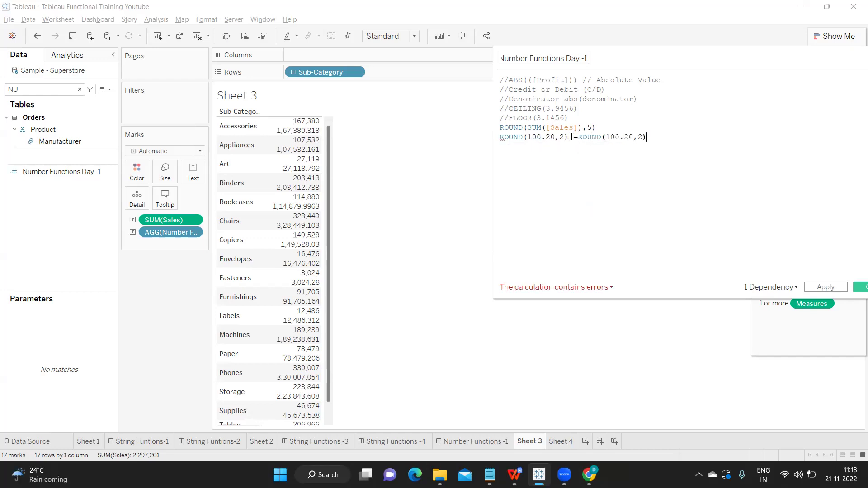
- Review both ROUND expressions and check the function list on the Number Functions -1 dashboard, returning to Sheet 3
left_click_drag(568, 137, 500, 137)
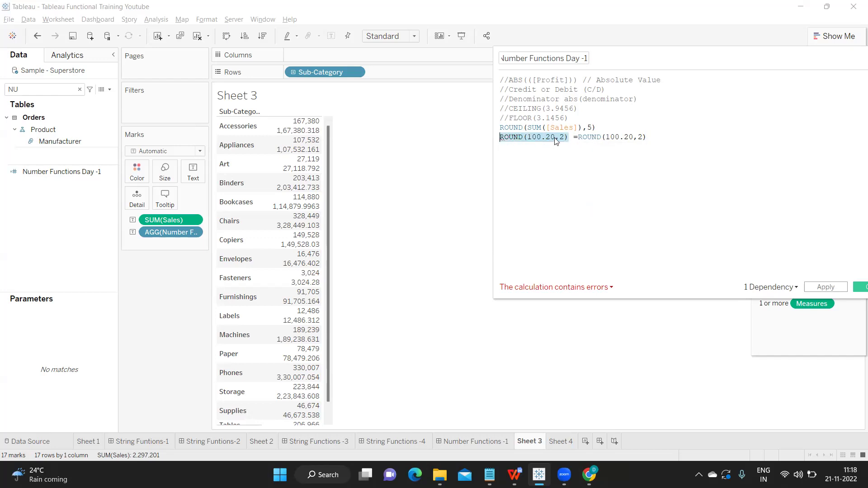
left_click_drag(578, 137, 650, 137)
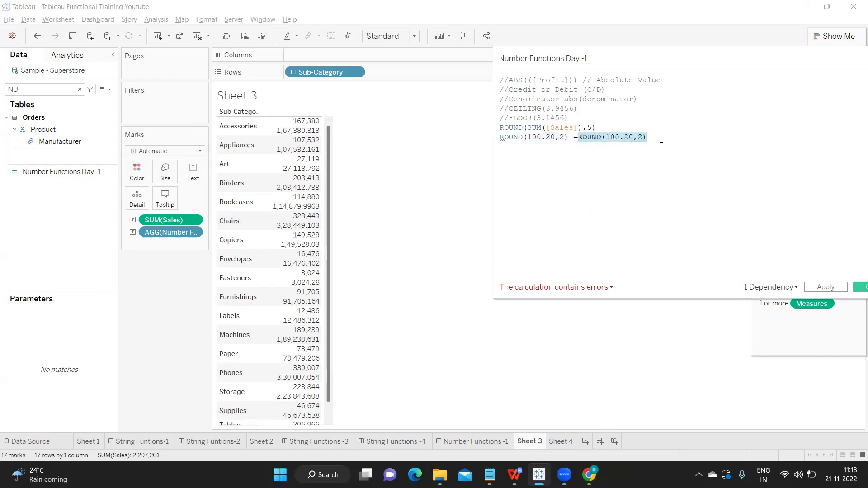
left_click(613, 137)
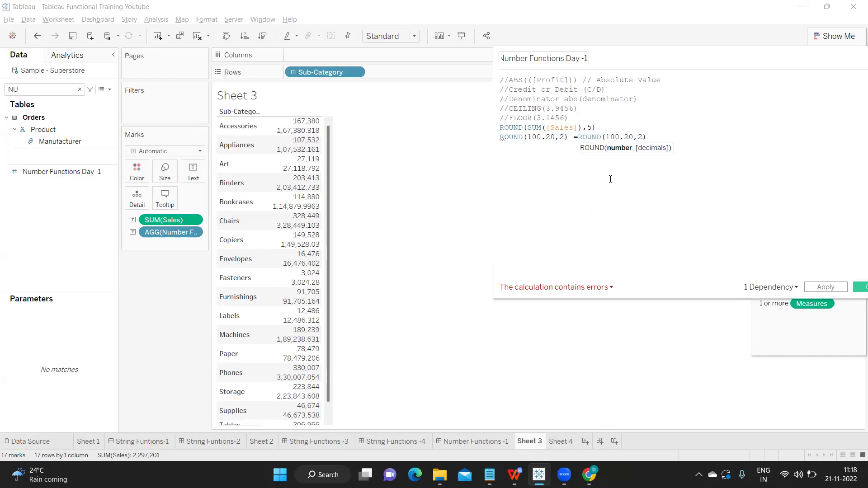
left_click(476, 440)
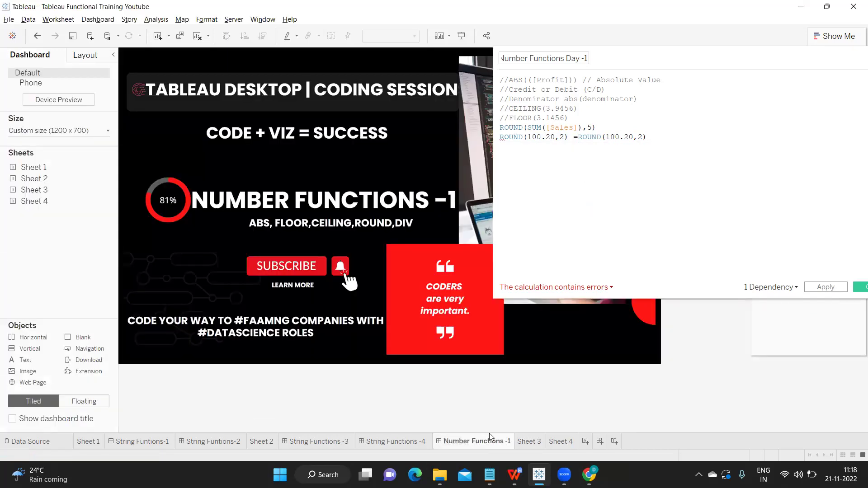
left_click(538, 440)
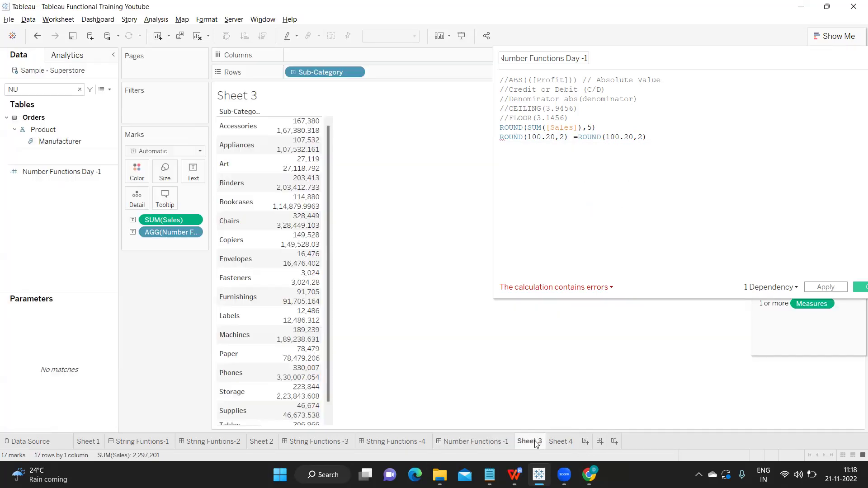
- Comment out the ROUND(SUM([Sales]),5) line and the ROUND comparison line with //
left_click(650, 142)
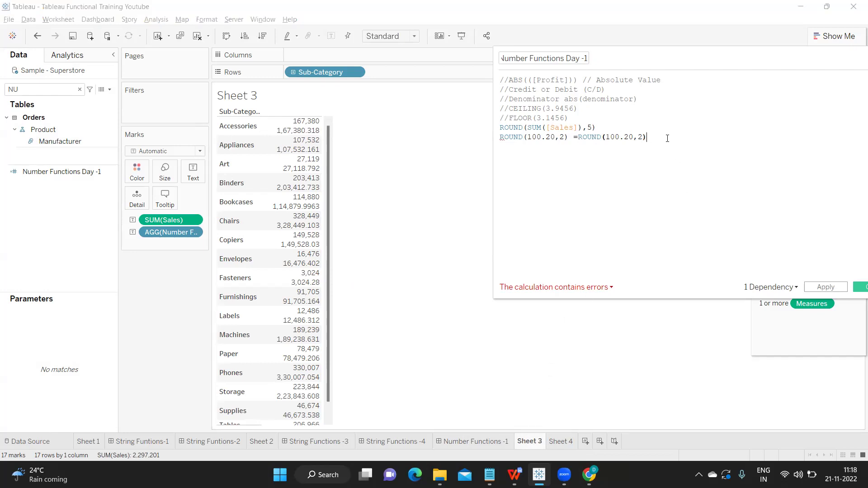
left_click(501, 127)
type("//")
left_click(501, 137)
type("//")
- Add the division expression 4/2 on a new line below the commented formulas
left_click(683, 133)
key("Return")
type("4/2")
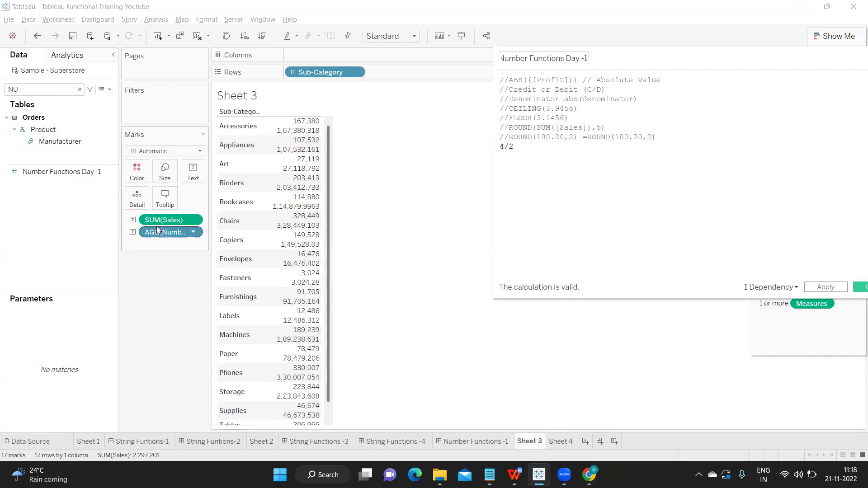
- Remove SUM(Sales) from the marks, apply the 4/2 calculation and replace its invalid mark with a fresh Number Functions Day -1 text mark
left_click_drag(159, 223, 163, 273)
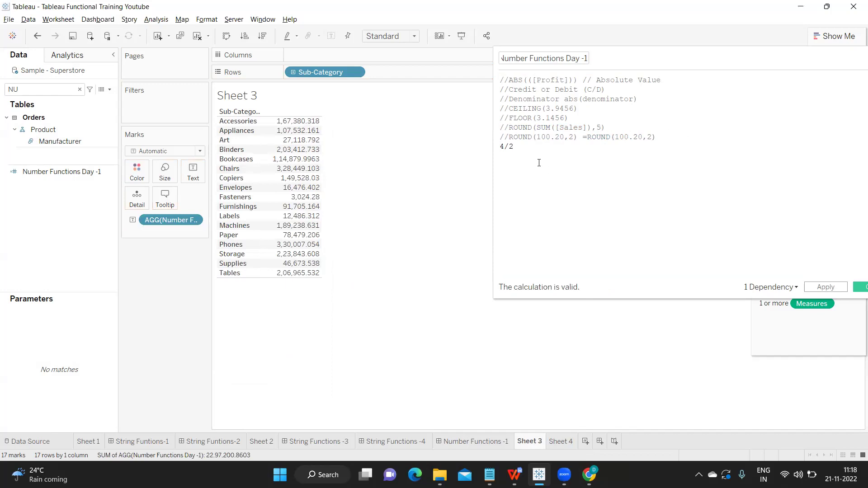
left_click(824, 287)
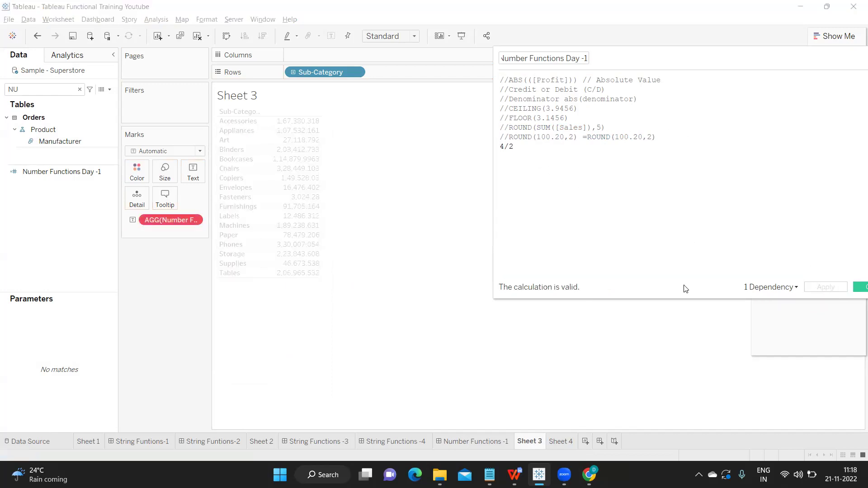
left_click_drag(170, 221, 170, 246)
left_click(79, 177)
left_click_drag(79, 177, 195, 174)
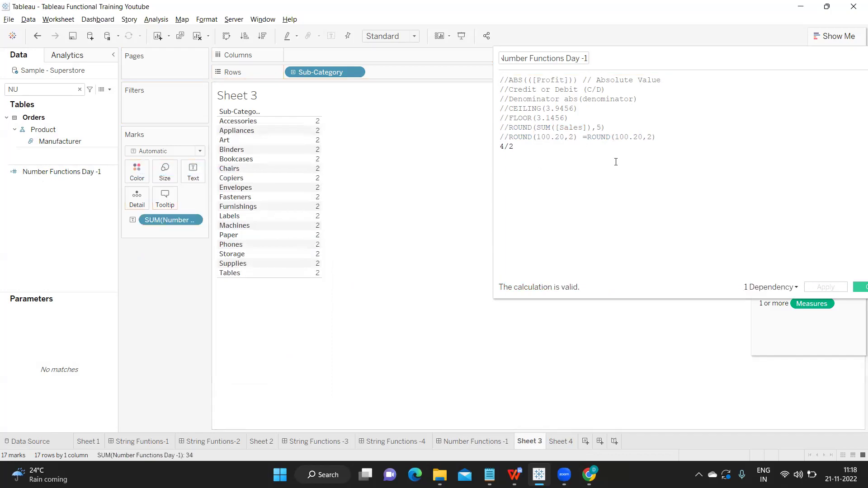
- Replace the 4/2 expression with SUM([Profit])/SUM([Sales])
left_click_drag(542, 147, 497, 147)
key("BackSpace")
type("sum")
key("Return")
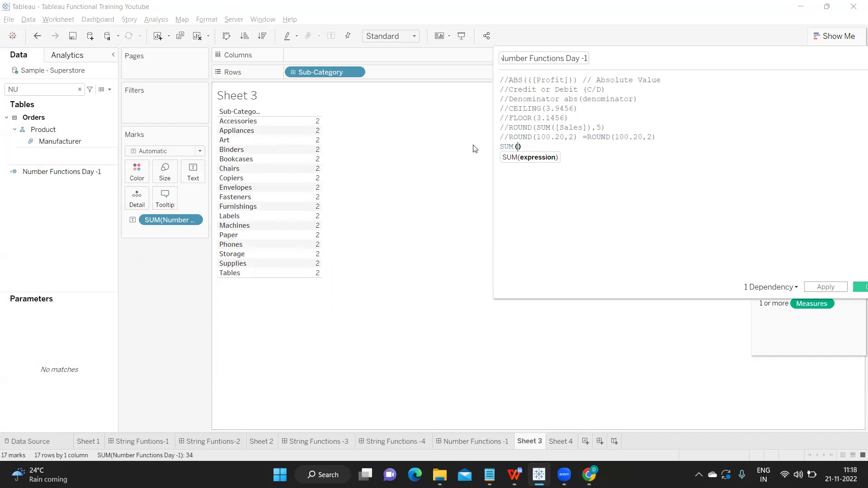
type("PROF")
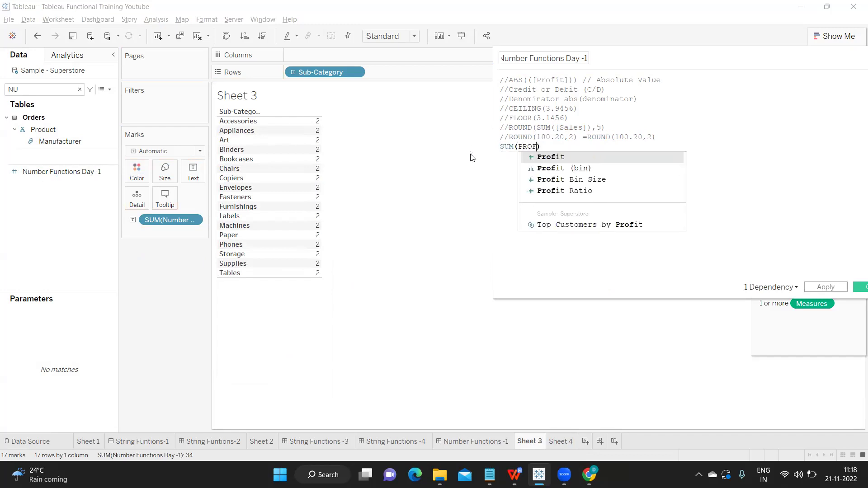
key("Return")
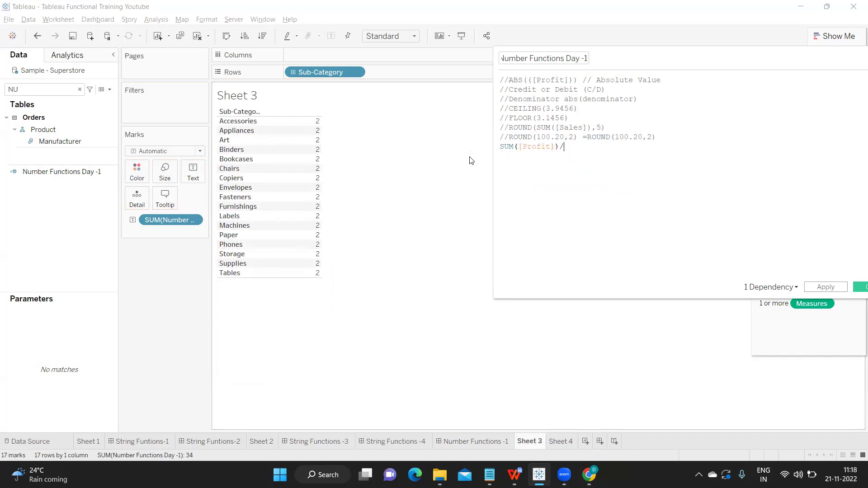
type("/sum")
key("Return")
type("sales")
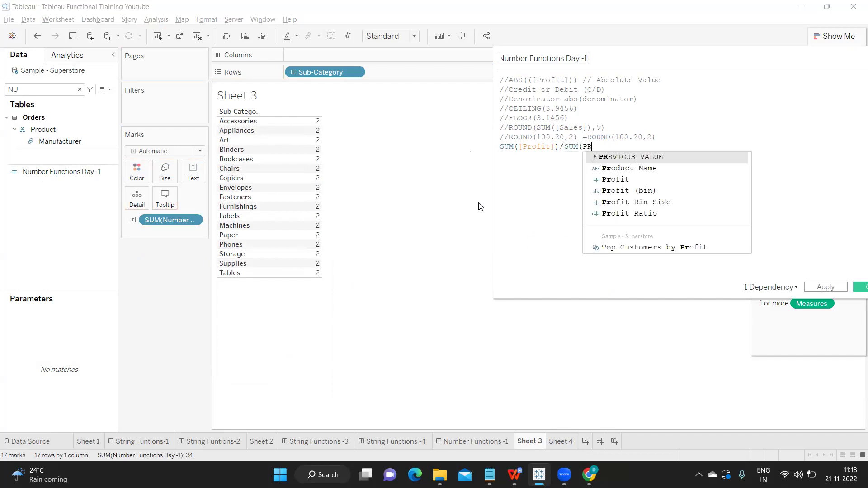
key("Return")
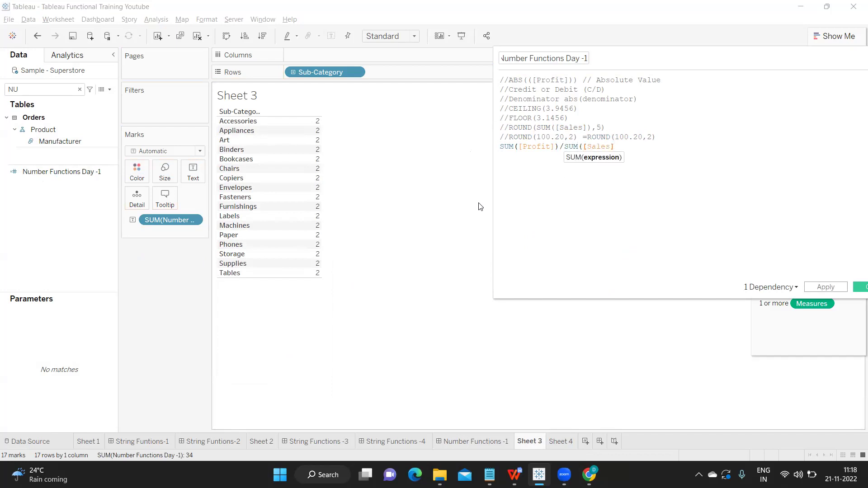
type(")")
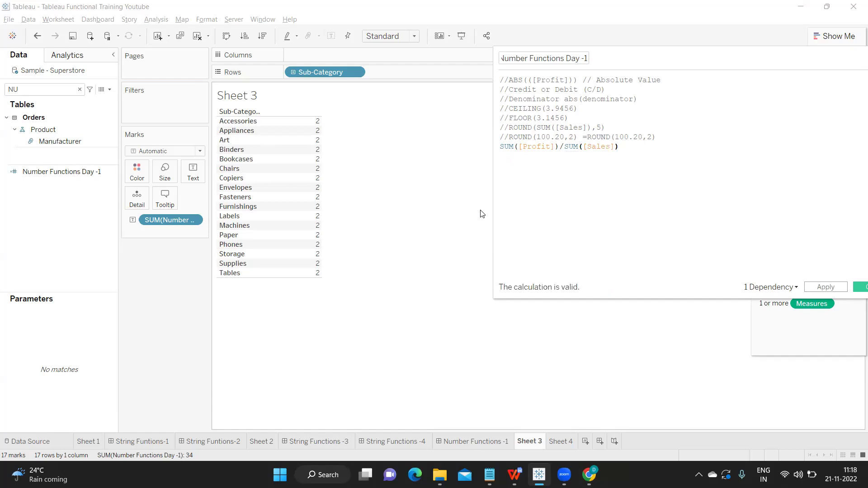
- Remove SUM from the [Sales] denominator, giving SUM([Profit])/([Sales]), and examine the calculation's error details
left_click(562, 147)
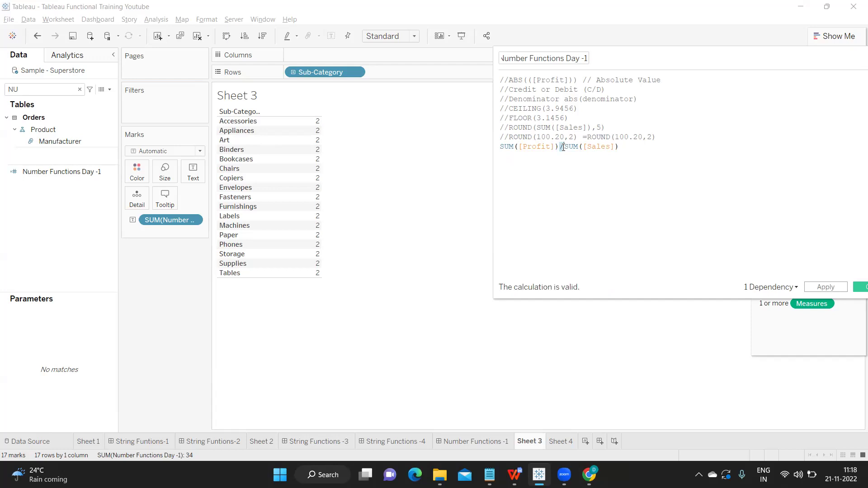
double_click(570, 147)
key("BackSpace")
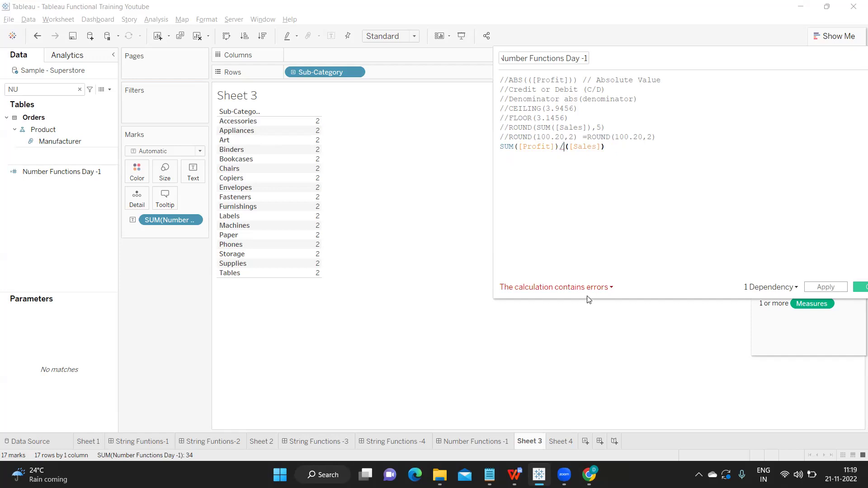
left_click_drag(559, 146, 500, 149)
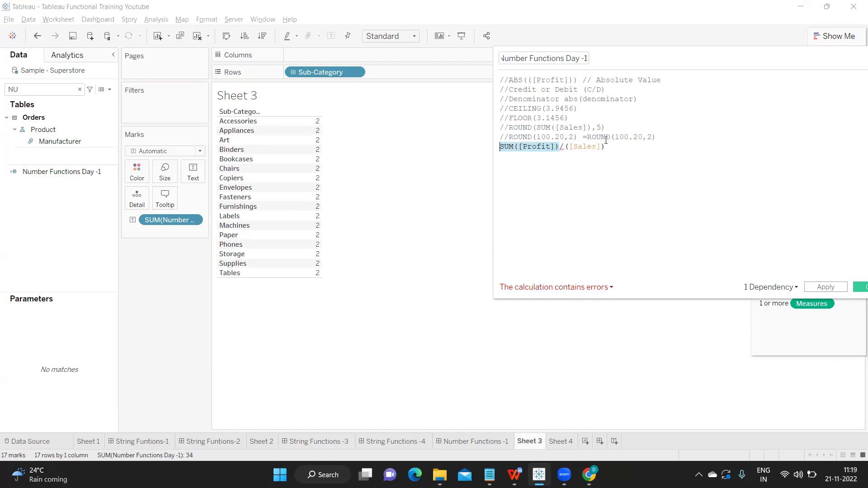
left_click_drag(605, 146, 502, 151)
left_click_drag(618, 150, 563, 151)
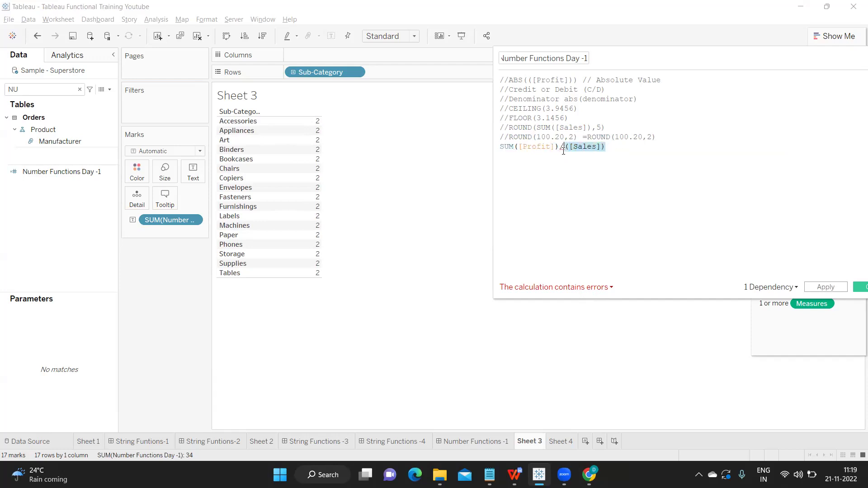
left_click(564, 289)
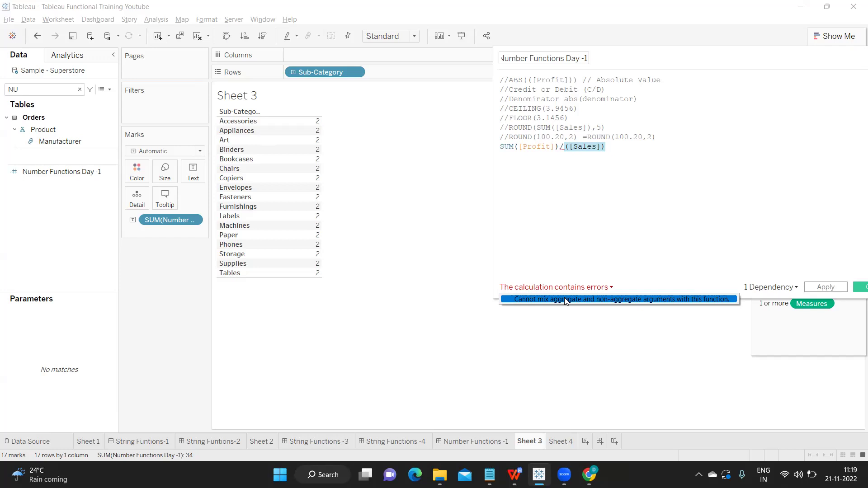
left_click(674, 148)
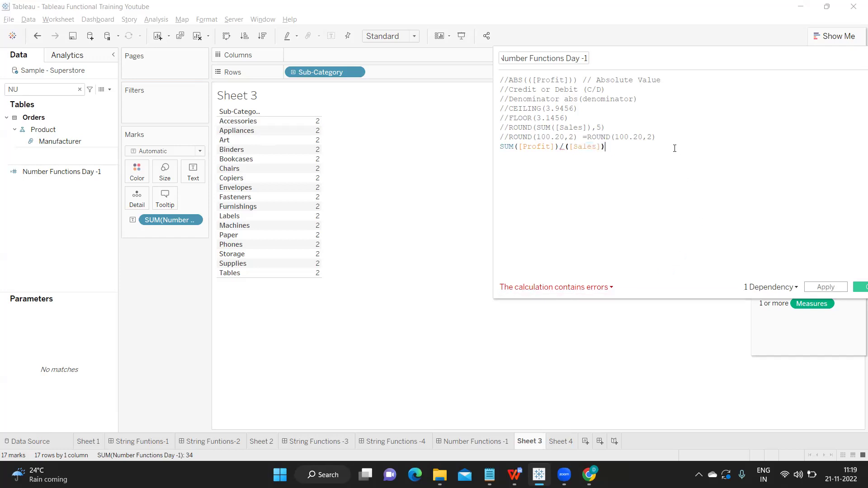
- Reposition the calculation editor and remove SUM from the [Profit] numerator, giving ([Profit])/([Sales])
left_click_drag(711, 64, 577, 75)
left_click(500, 194)
left_click_drag(470, 159, 349, 163)
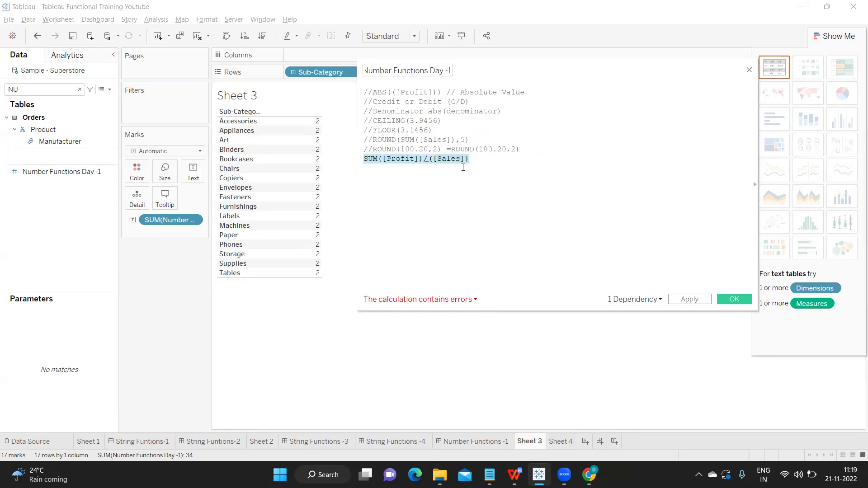
left_click(476, 160)
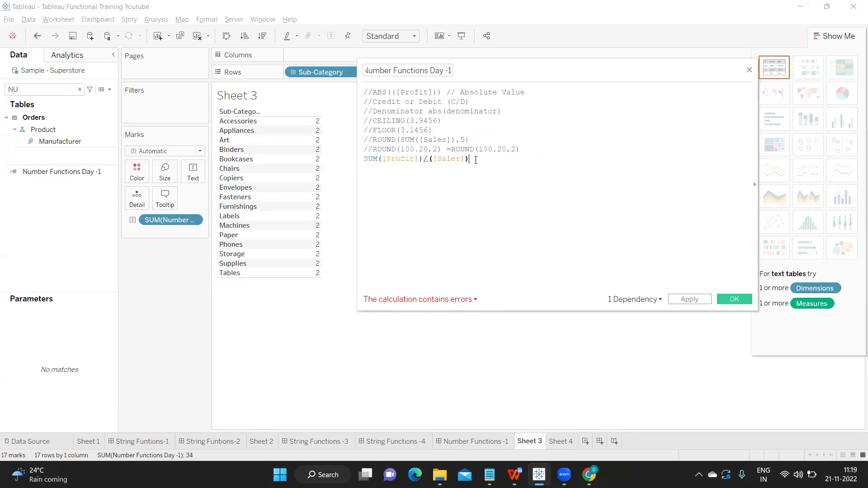
double_click(371, 159)
double_click(428, 162)
left_click_drag(583, 68, 642, 70)
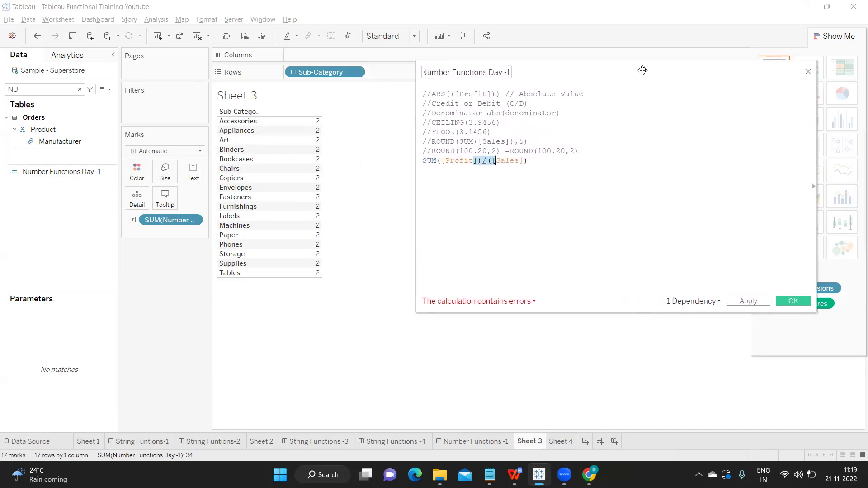
double_click(426, 160)
key("Delete")
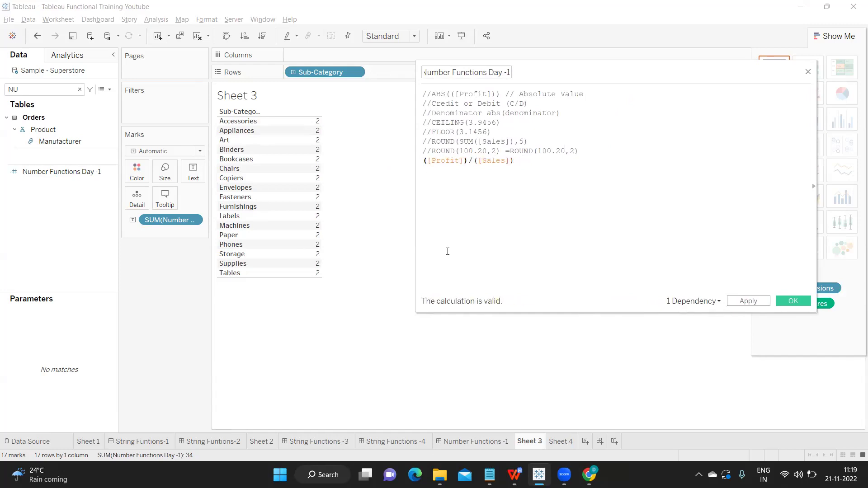
- Try wrapping the whole ([Profit])/([Sales]) ratio in a single SUM
type("SUM(")
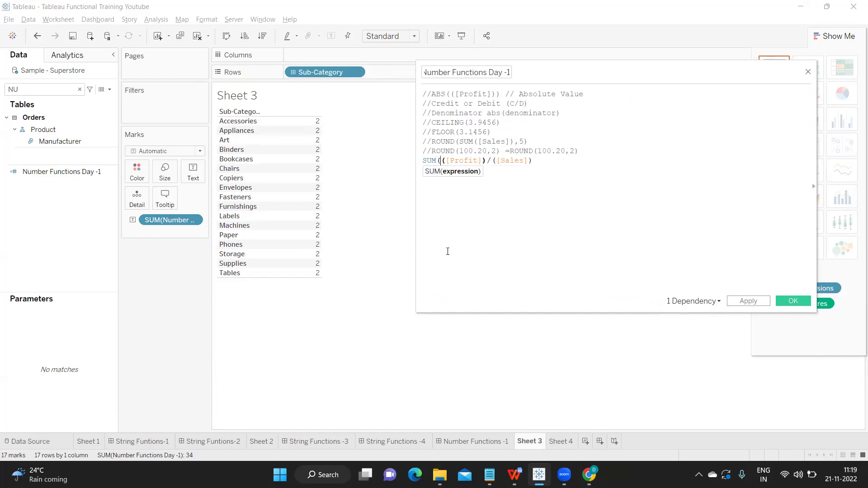
left_click(541, 163)
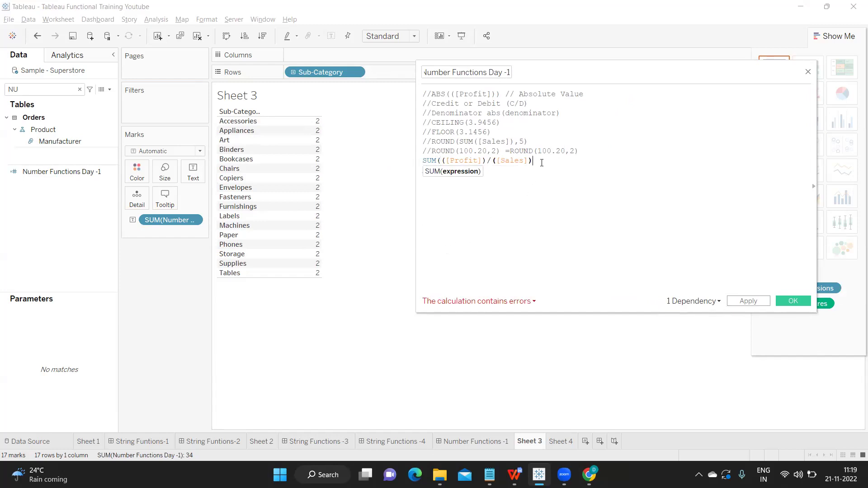
type(")")
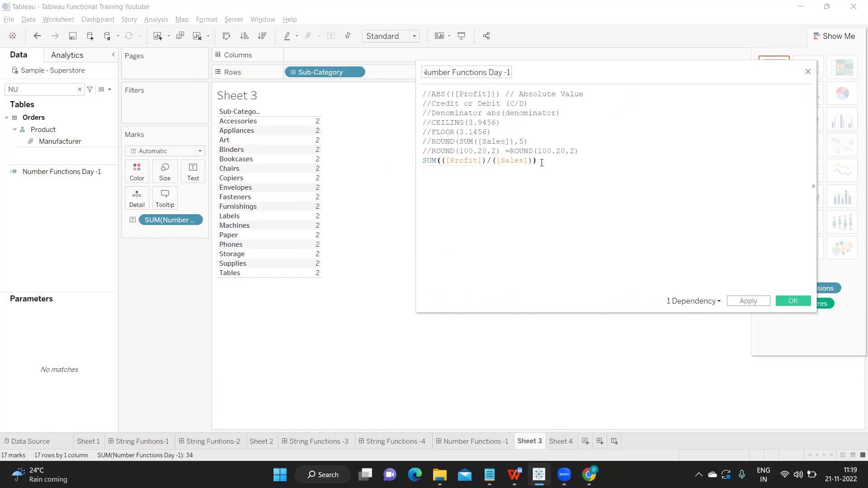
key("BackSpace")
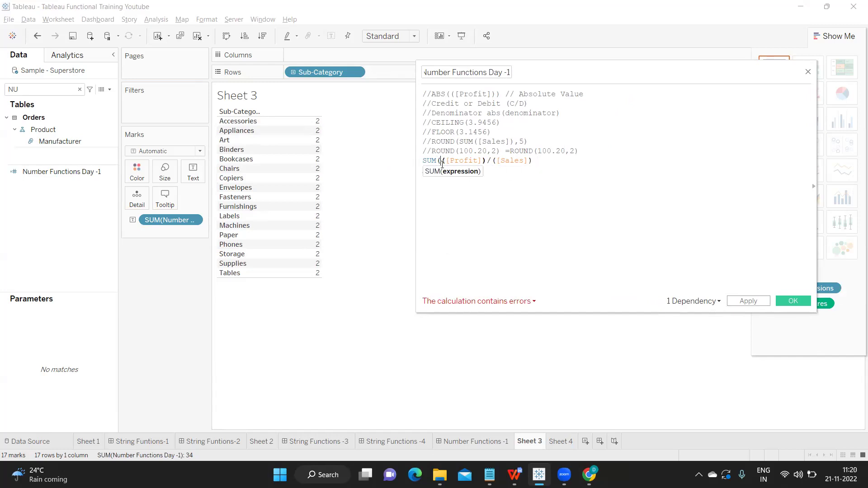
key("BackSpace")
key("BackSpace")
key("BackSpace")
key("BackSpace")
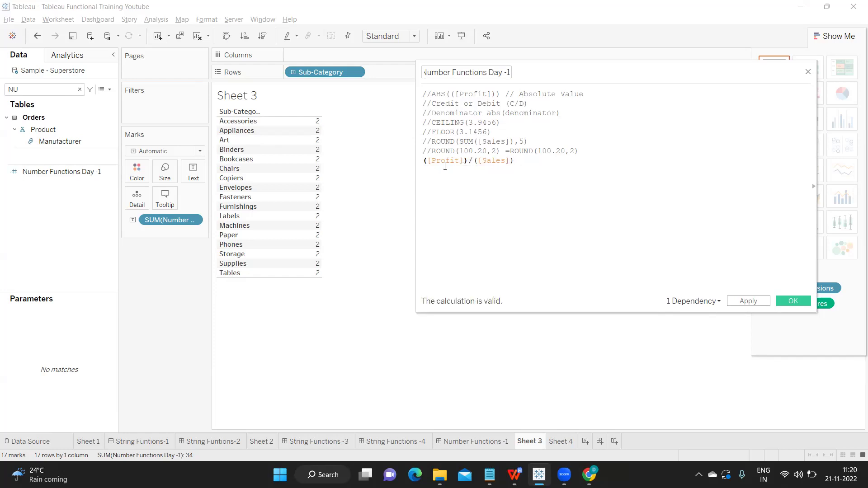
- Review the numerator, division operator and full ([Profit])/([Sales]) expression
double_click(446, 162)
double_click(481, 161)
left_click(451, 161)
left_click_drag(515, 161, 422, 161)
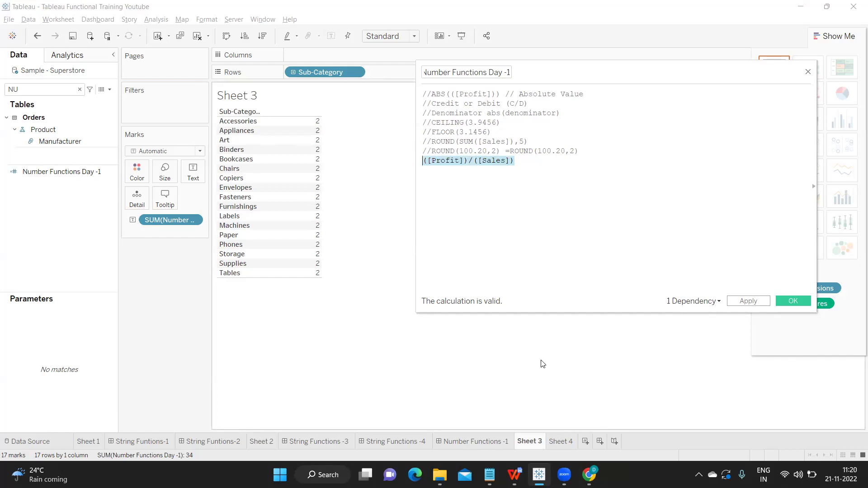
left_click(475, 163)
double_click(469, 161)
left_click(521, 159)
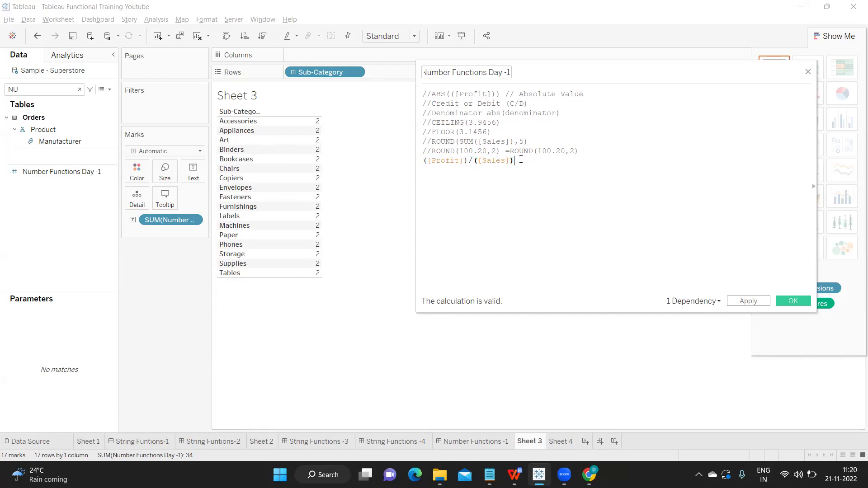
- Comment out the ([Profit])/([Sales]) line with // and start a new line below it
left_click(424, 161)
type("//")
left_click(557, 157)
key("Return")
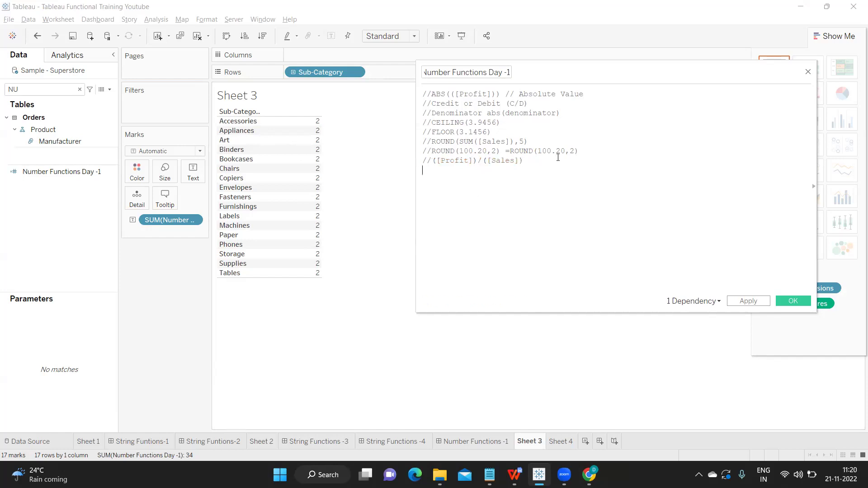
- Enter DIV(4,2) on the new line and apply the calculation
type("DIV")
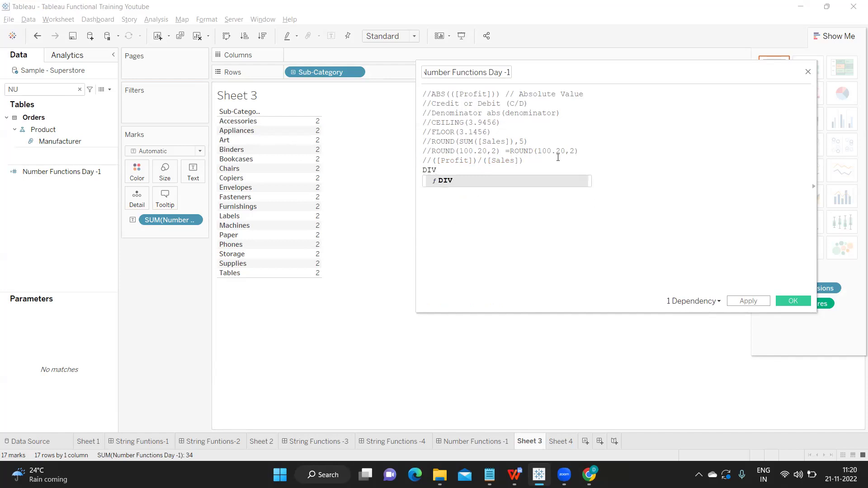
type("(")
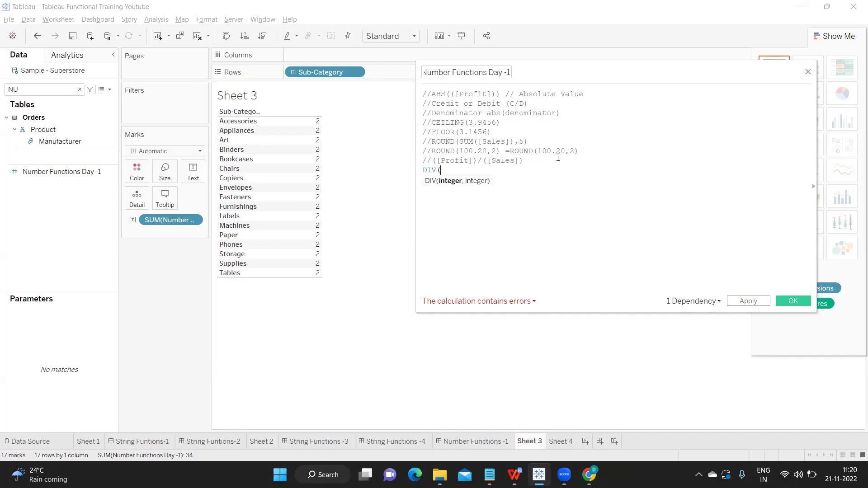
type("4,2")
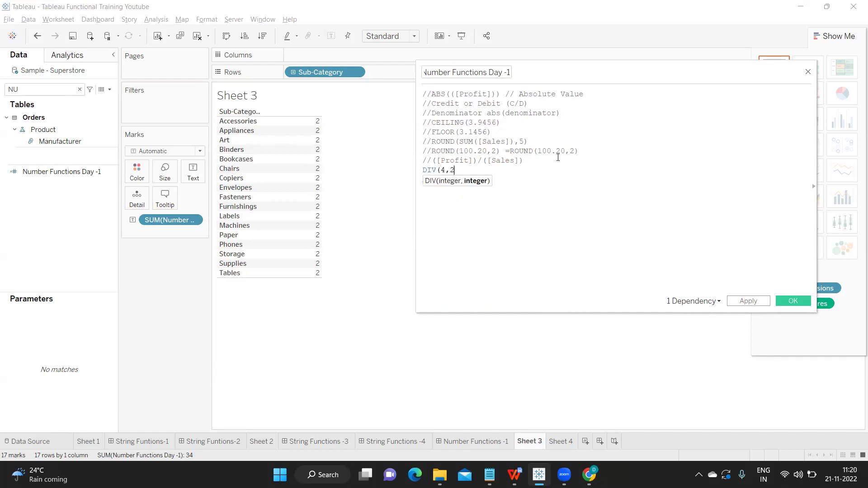
type(")")
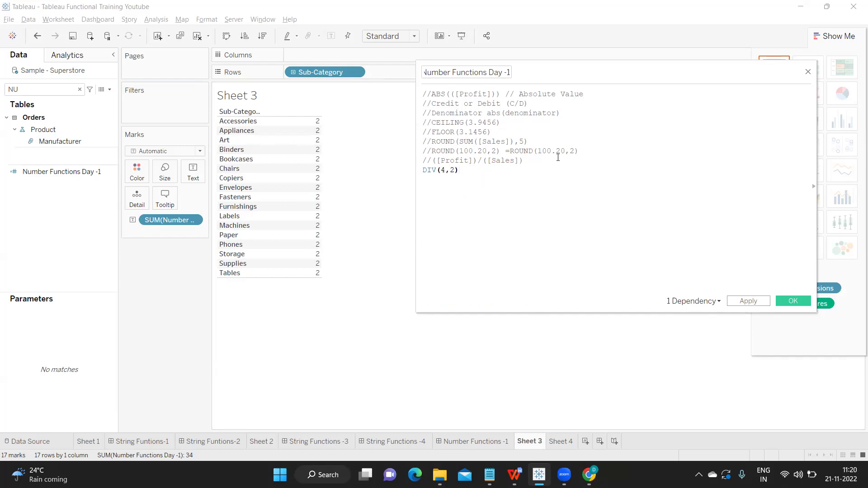
left_click(739, 301)
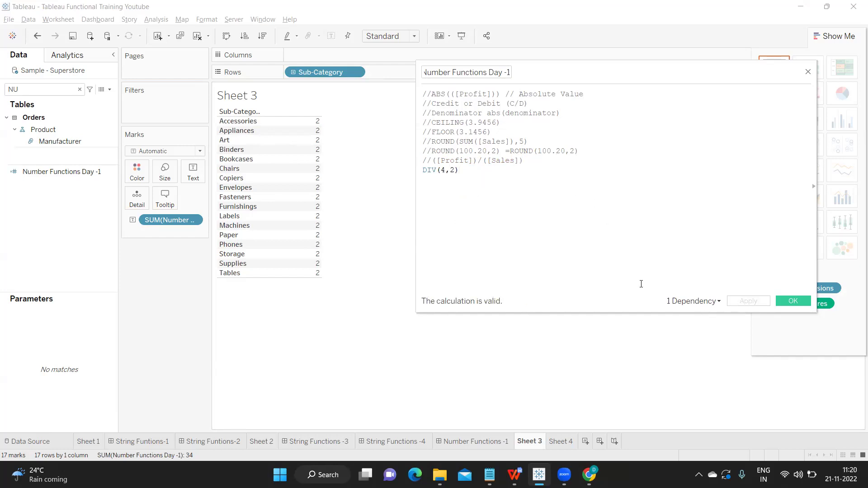
- Change DIV's first argument to 4.12 and examine the calculation's error details
left_click(445, 170)
type(",1")
key("BackSpace")
key("BackSpace")
type(".12")
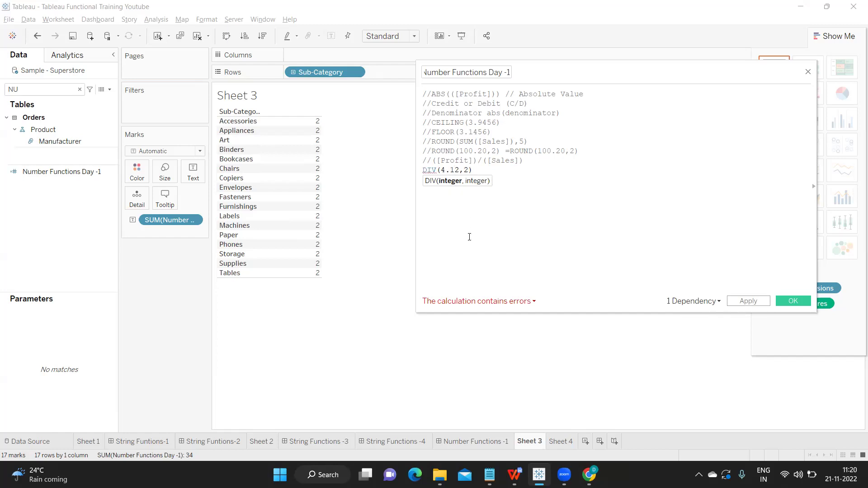
left_click(457, 302)
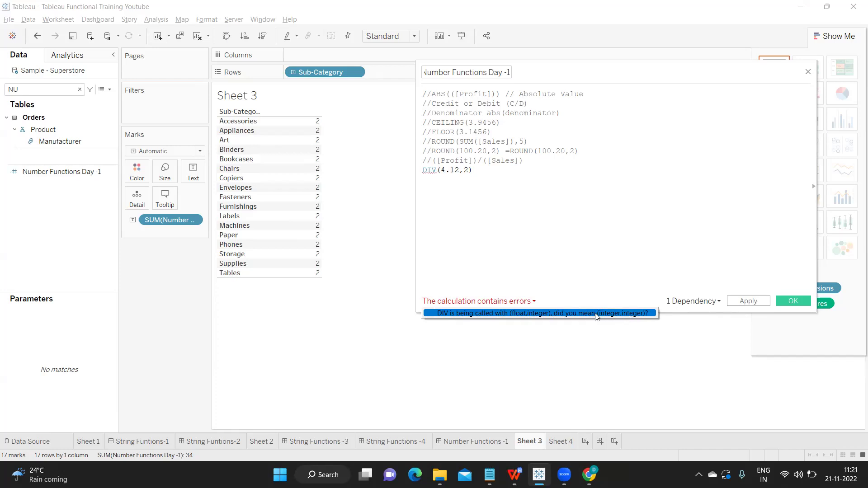
left_click(462, 185)
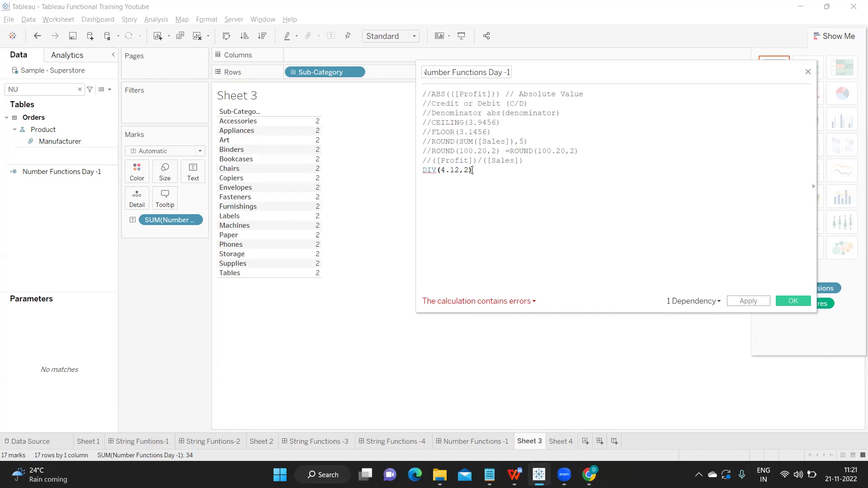
- Wrap DIV's first argument 4.12 in the INT function so the formula reads DIV(INT(4.12),2)
left_click_drag(472, 170, 414, 170)
left_click(438, 178)
left_click_drag(460, 174, 443, 173)
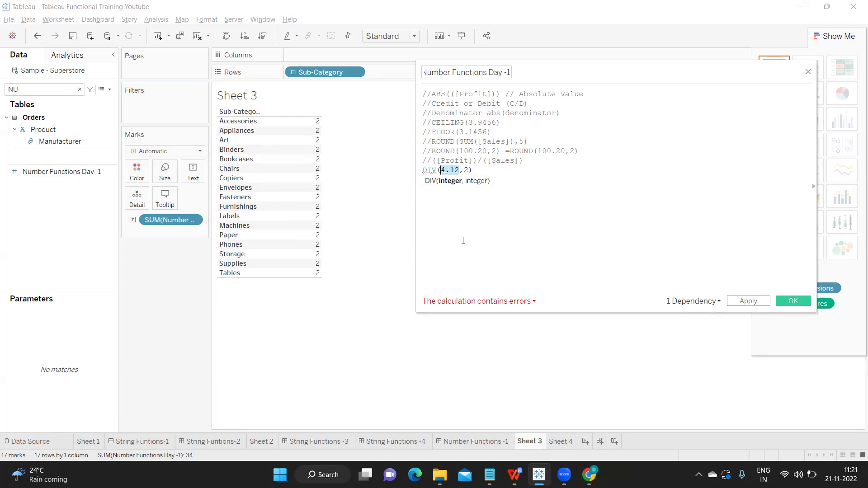
left_click(454, 208)
left_click(439, 171)
type("INT(")
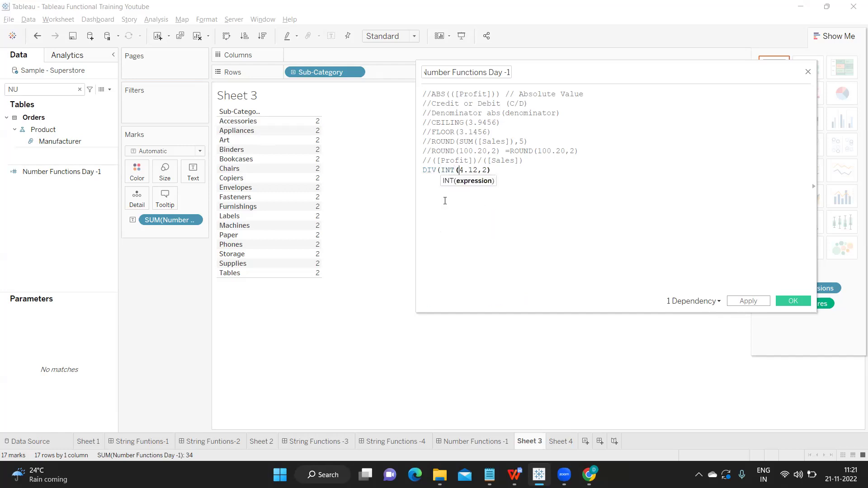
key("Right")
key("Right")
key("Right")
type(")")
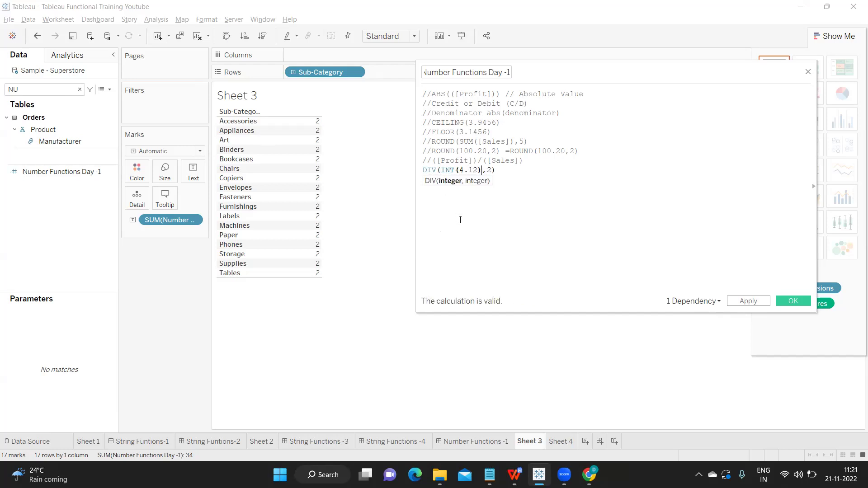
- Review the 4.12 value, the INT function and the divisor 2, and apply the calculation
left_click_drag(458, 169, 478, 170)
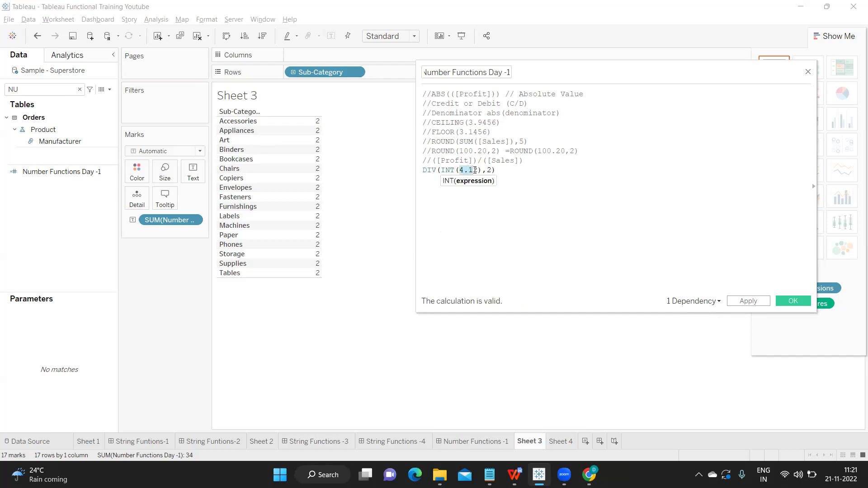
double_click(450, 170)
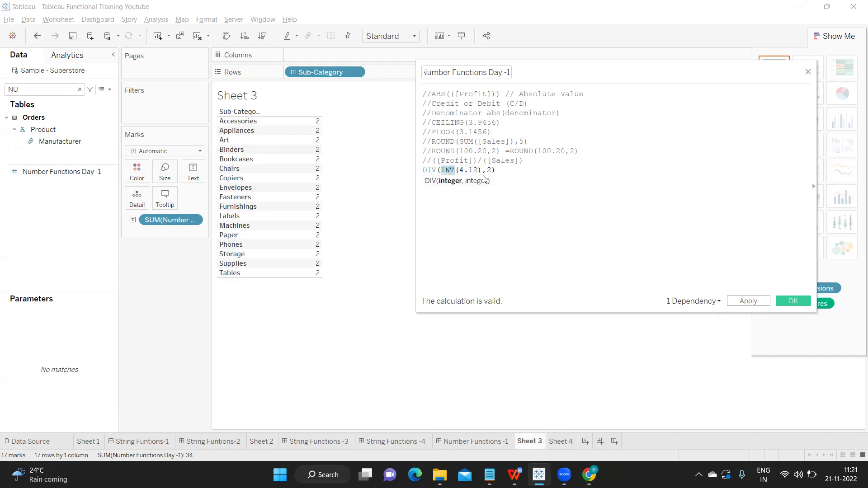
double_click(488, 170)
left_click(748, 301)
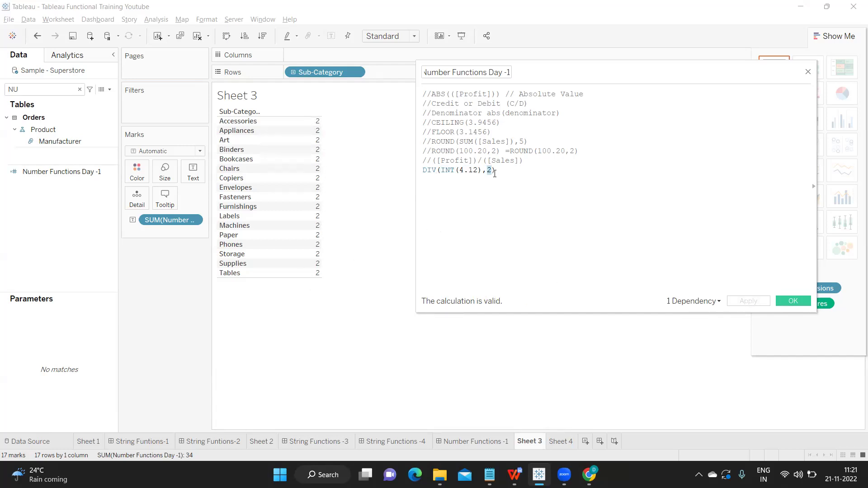
- Recap the function lines from ABS through ROUND to DIV, and save and close the calculated field
left_click_drag(496, 171, 422, 171)
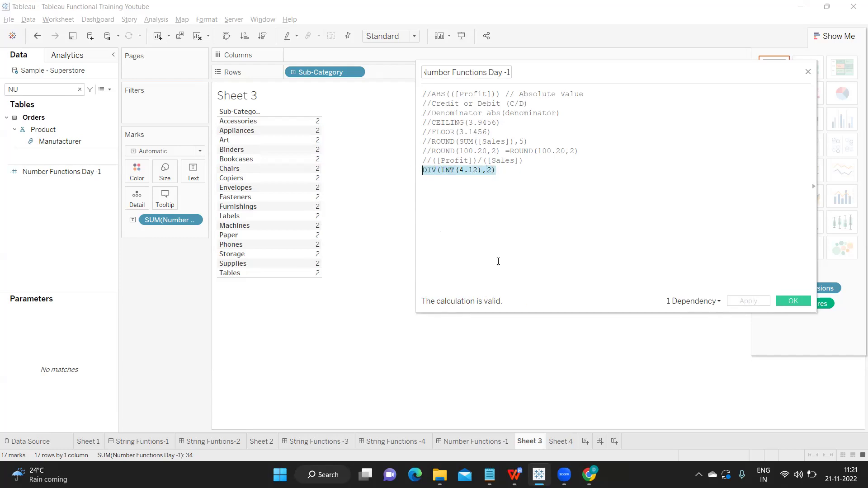
left_click(439, 91)
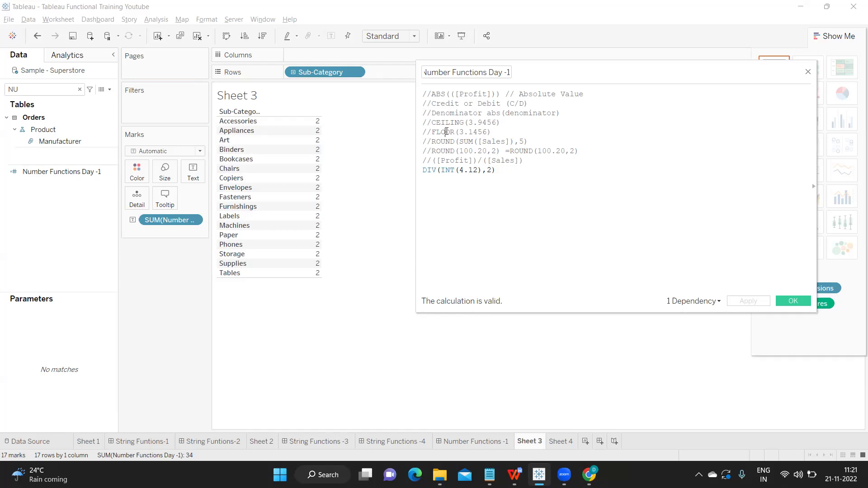
double_click(443, 142)
left_click(456, 143)
left_click_drag(527, 141, 403, 142)
double_click(428, 170)
left_click(791, 301)
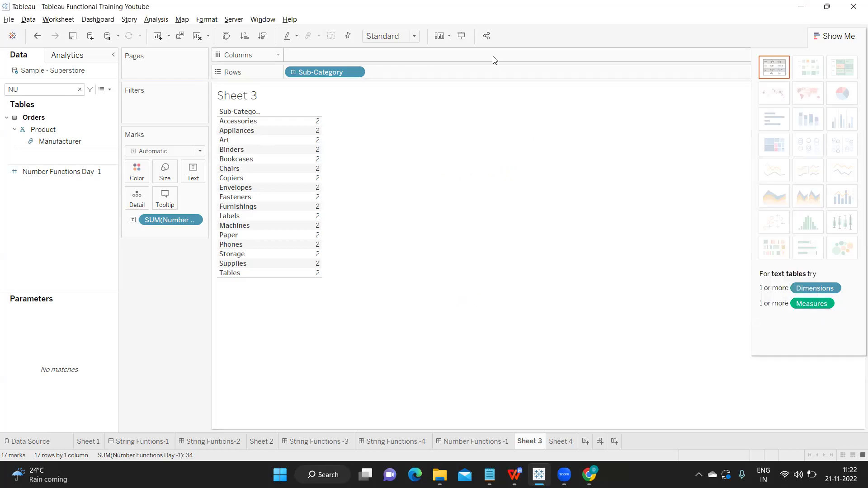